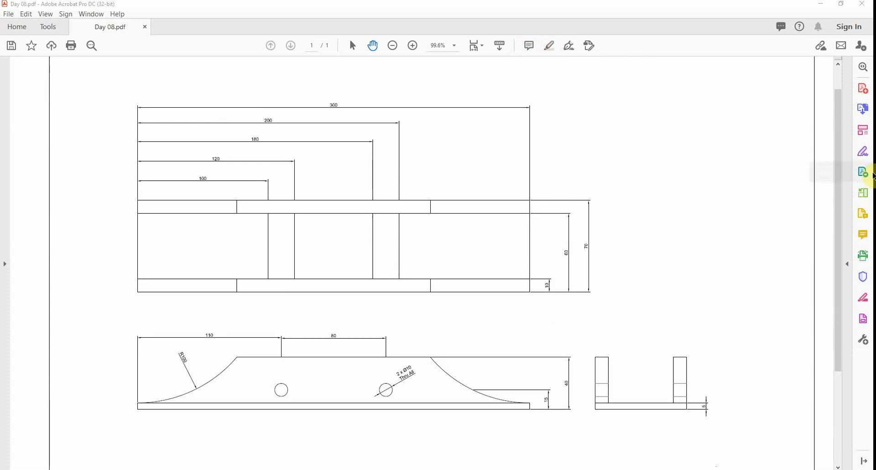
Examine the plan and front views by selecting the two rectangle comments that outline them, and close the Comment tools.
left_click(863, 234)
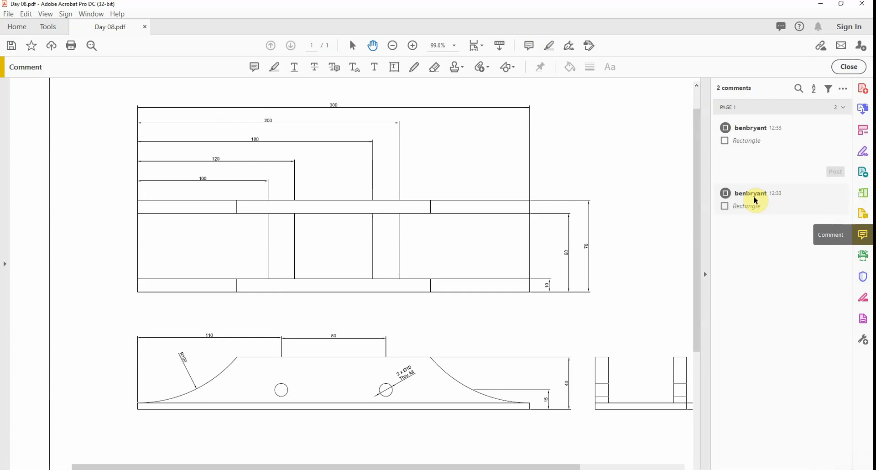
left_click(764, 138)
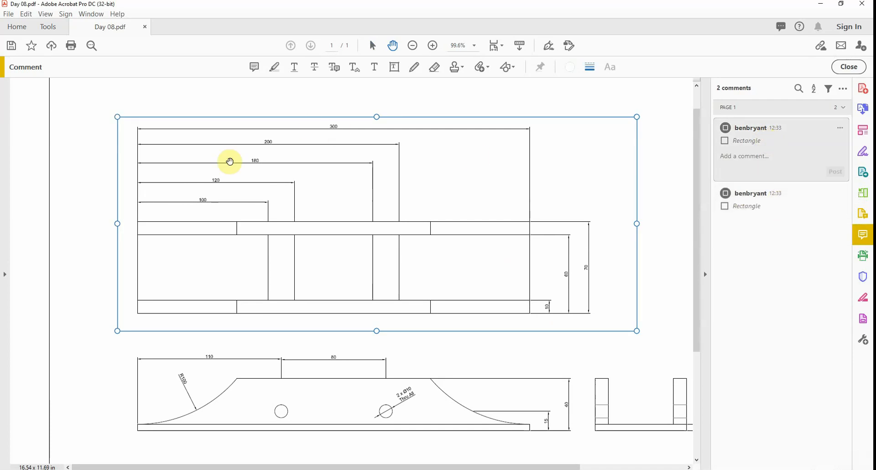
left_click(771, 201)
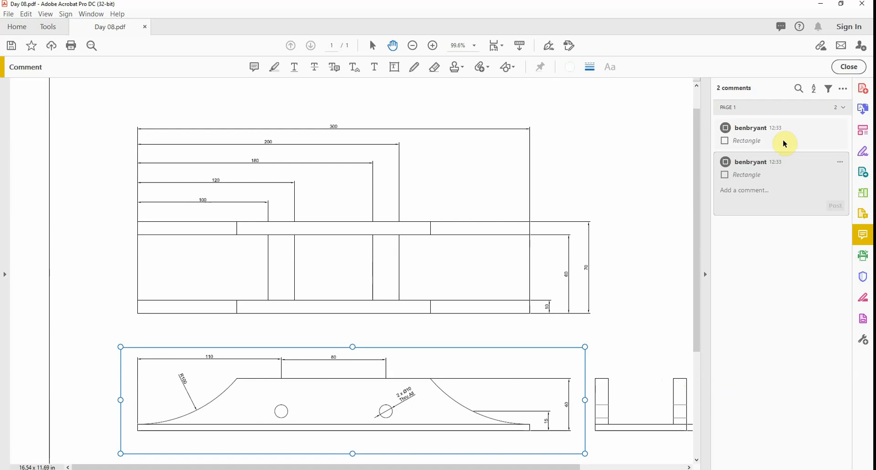
left_click(852, 64)
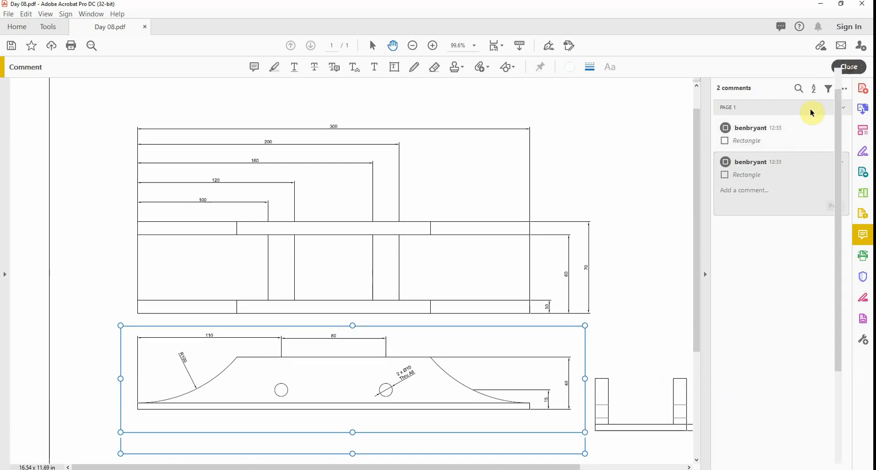
left_click(86, 362)
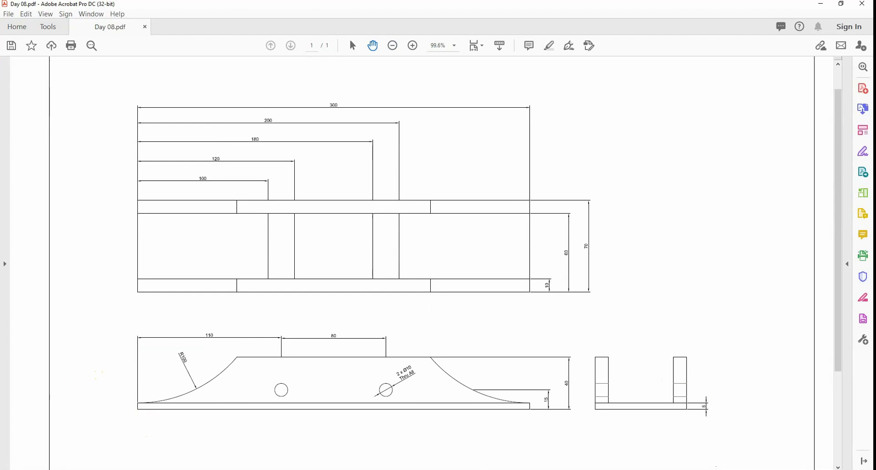
Switch to AutoCAD, start a new drawing and close the Properties palette.
mouse_move(457, 469)
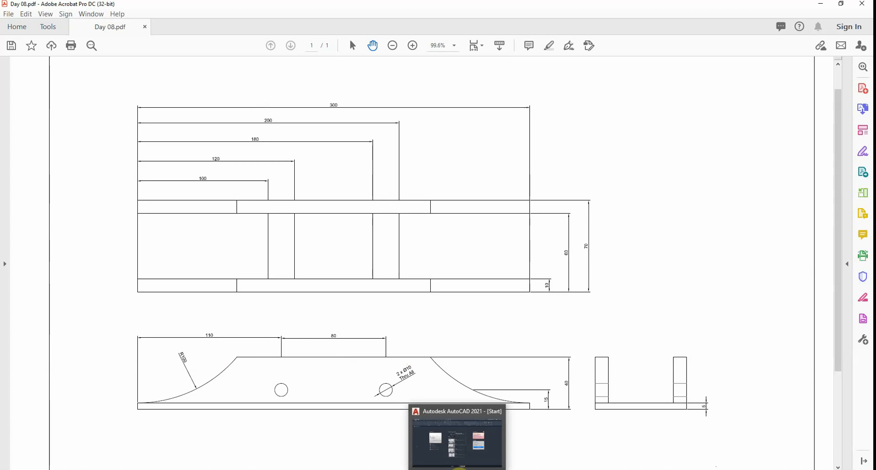
left_click(452, 440)
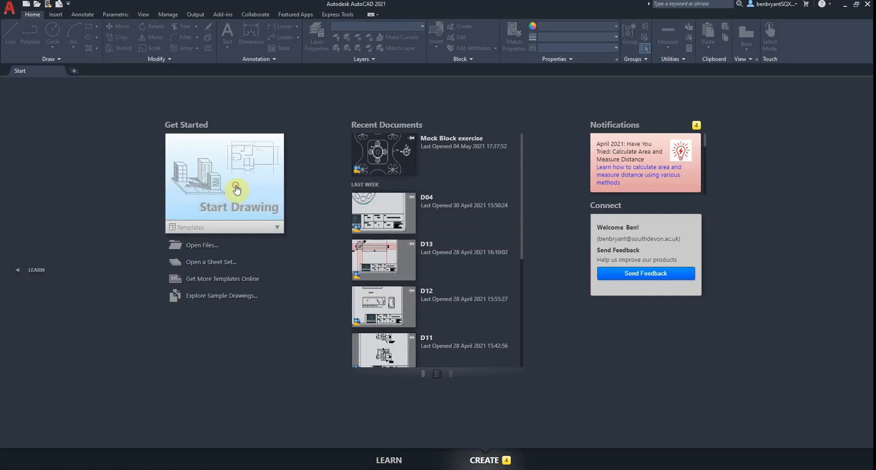
left_click(236, 189)
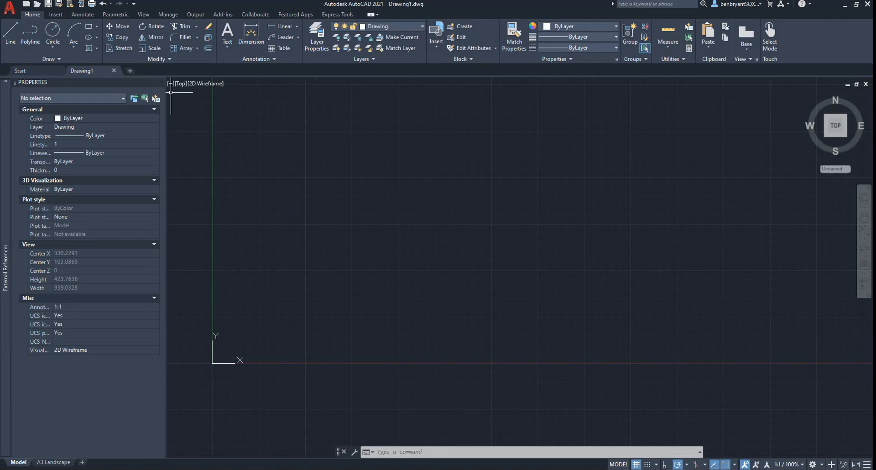
left_click(160, 83)
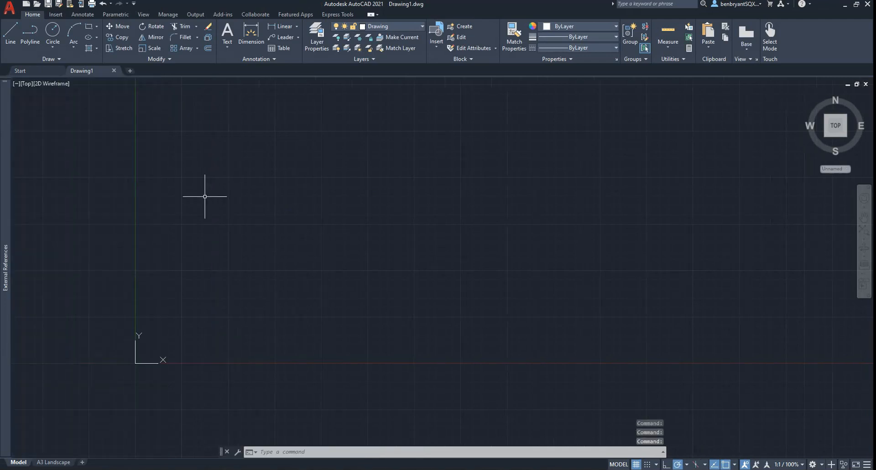
Make the red construction layer current and draw a horizontal and a vertical construction line through 0,0.
mouse_move(262, 330)
middle_mouse_down()
mouse_move(360, 242)
mouse_move(413, 172)
mouse_move(453, 183)
middle_mouse_up()
middle_click_drag(399, 174, 465, 171)
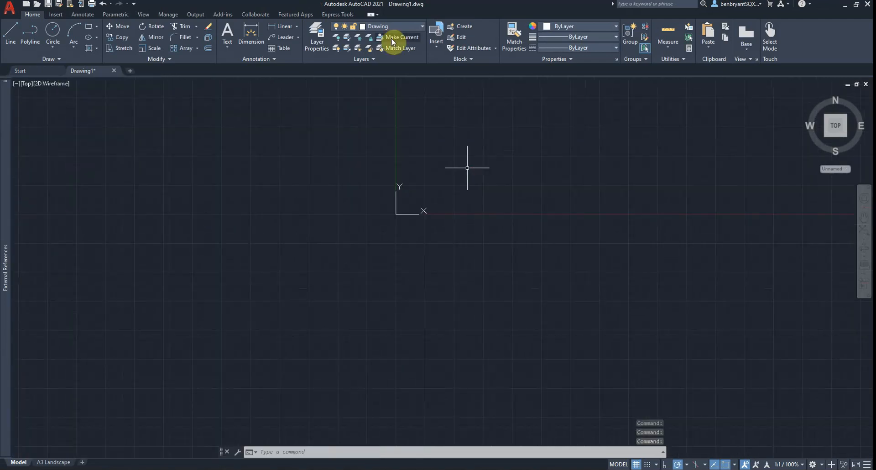
left_click(405, 25)
left_click(399, 49)
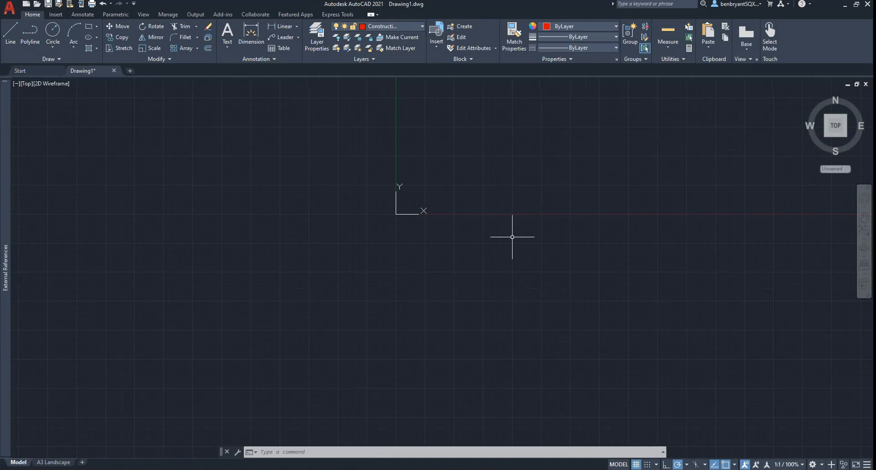
type("xl")
key("Return")
type("0,0")
key("Return")
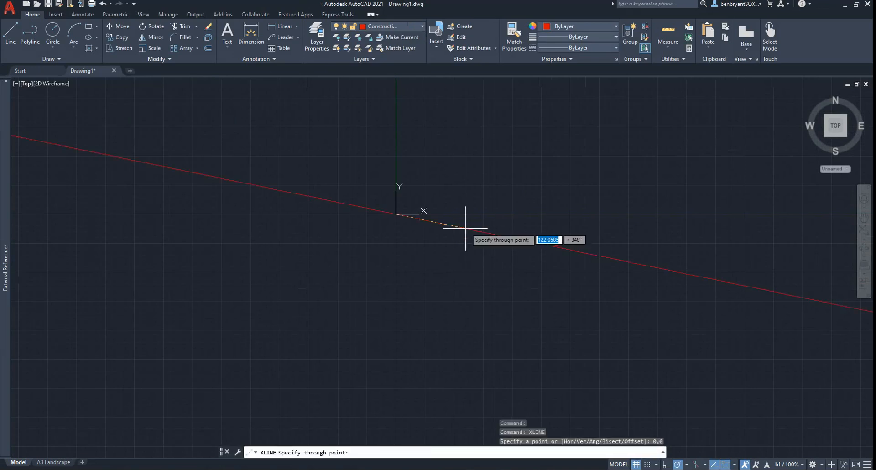
middle_click_drag(563, 221, 519, 287)
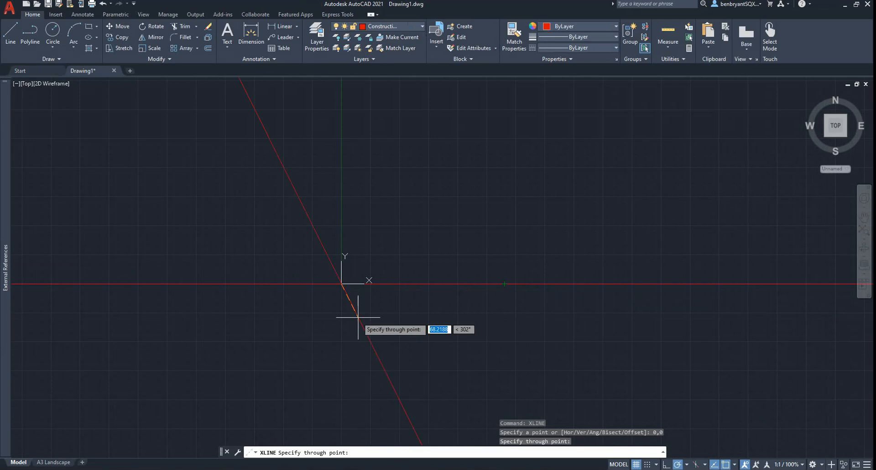
left_click(342, 310)
key("Escape")
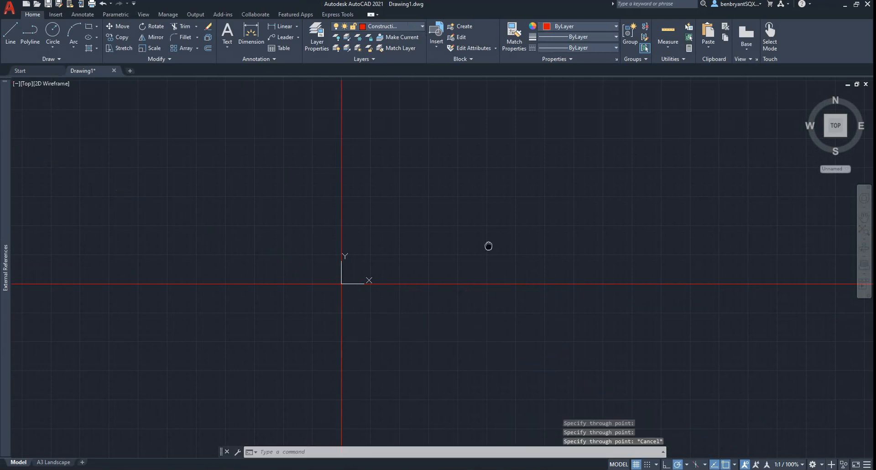
Offset the vertical construction line at the origin by 300 to the right.
middle_click_drag(489, 246, 396, 301)
type("off")
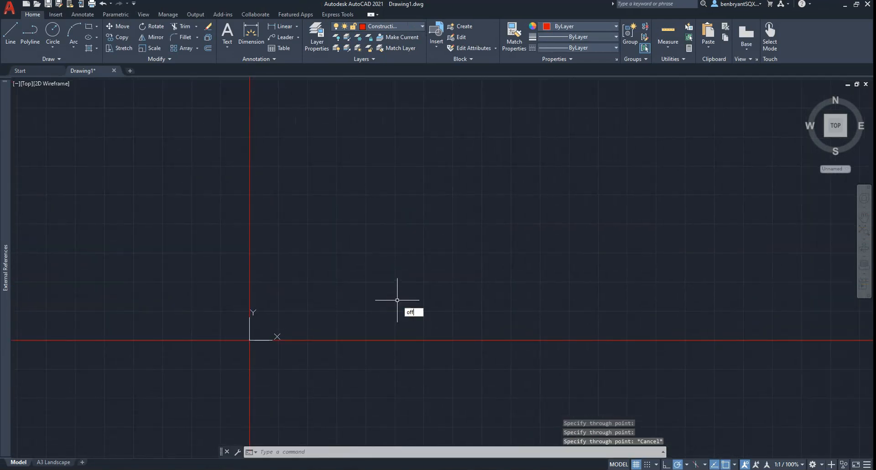
type("set")
key("Return")
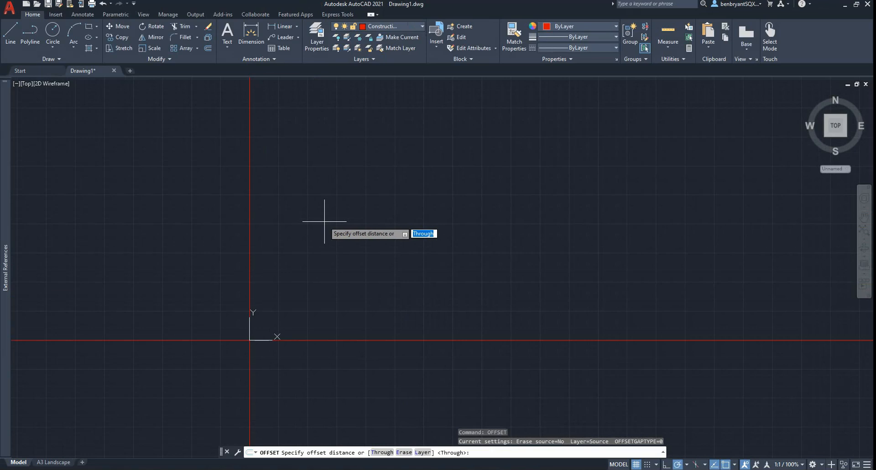
type("300")
key("Return")
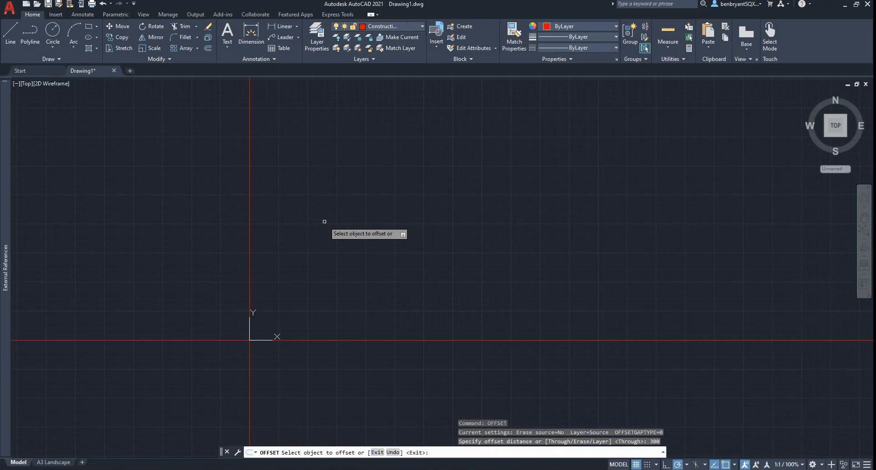
left_click(249, 211)
left_click(588, 224)
key("Return")
Offset the horizontal construction line at the origin by 40 upward and consult the Day 08.pdf drawing in Acrobat.
key("Return")
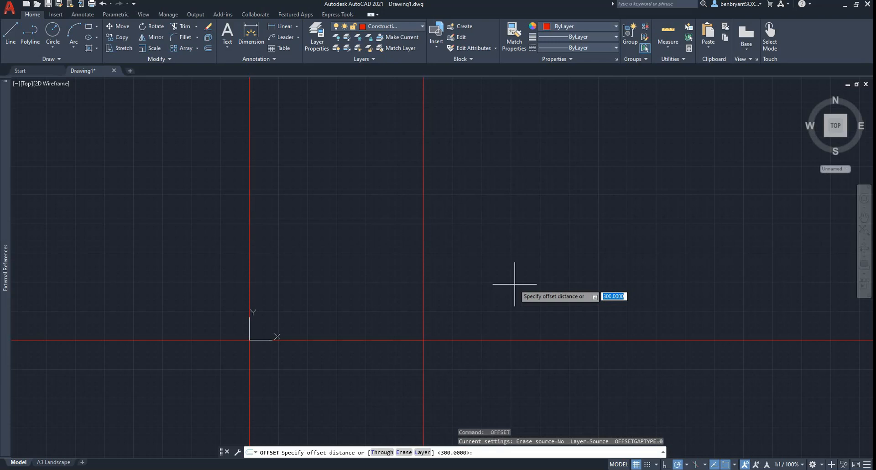
type("40")
key("Return")
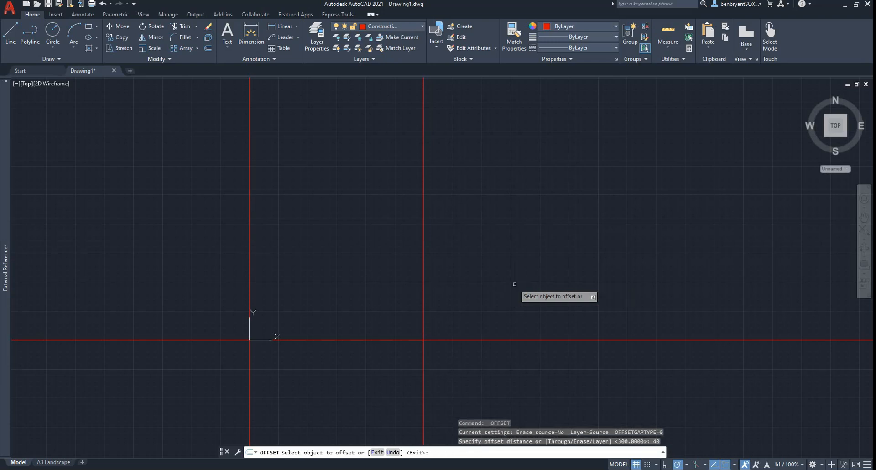
left_click(476, 340)
left_click(477, 287)
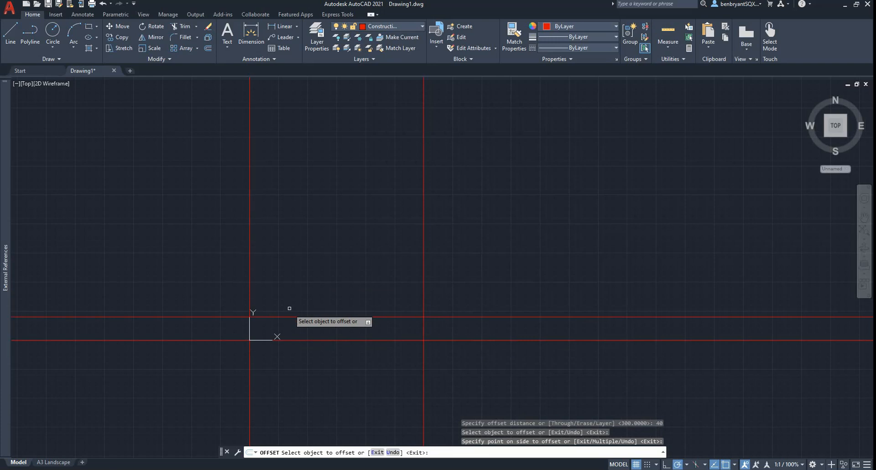
key("alt+Tab")
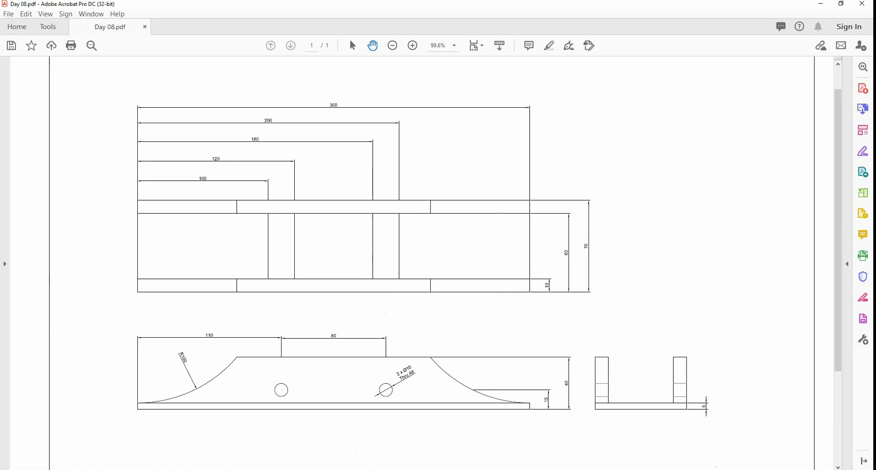
key("alt+Tab")
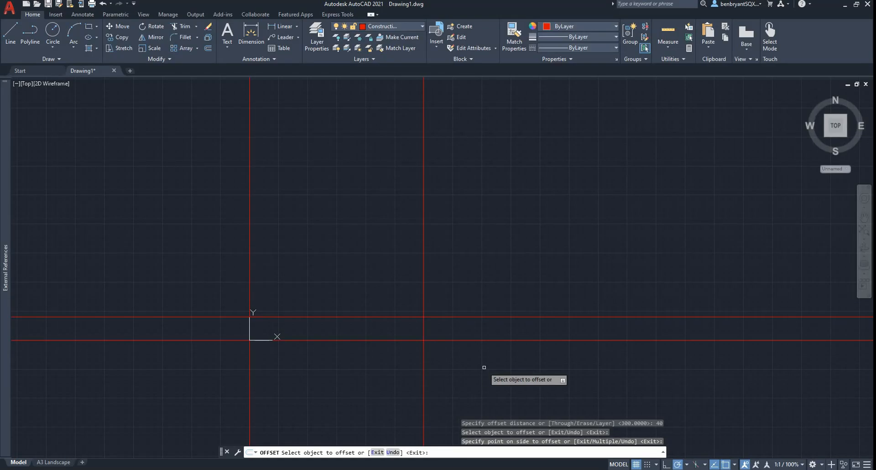
key("Return")
Offset the right vertical construction line by 50 to the right and the upper horizontal one by 50 upward.
key("Return")
type("off")
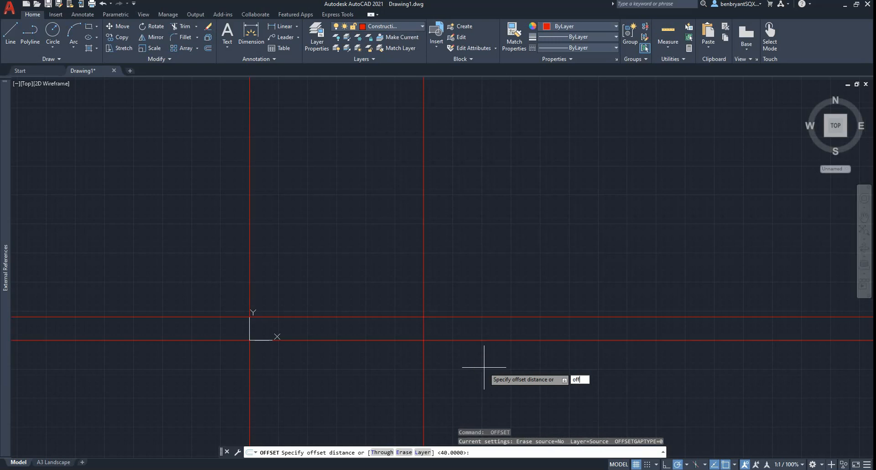
type("set")
key("Return")
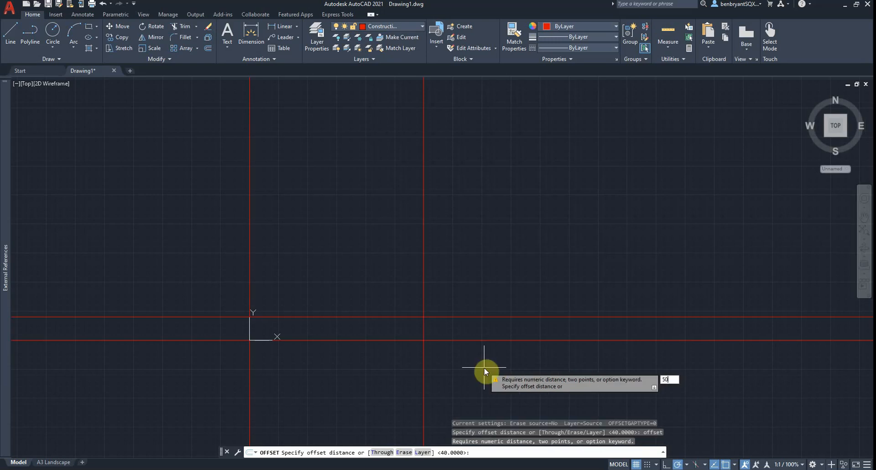
type("50")
key("Return")
left_click(424, 391)
left_click(575, 373)
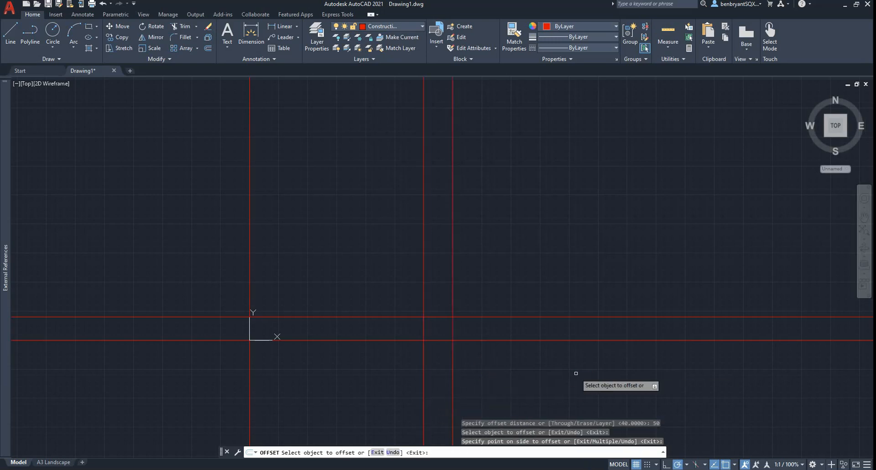
left_click(407, 316)
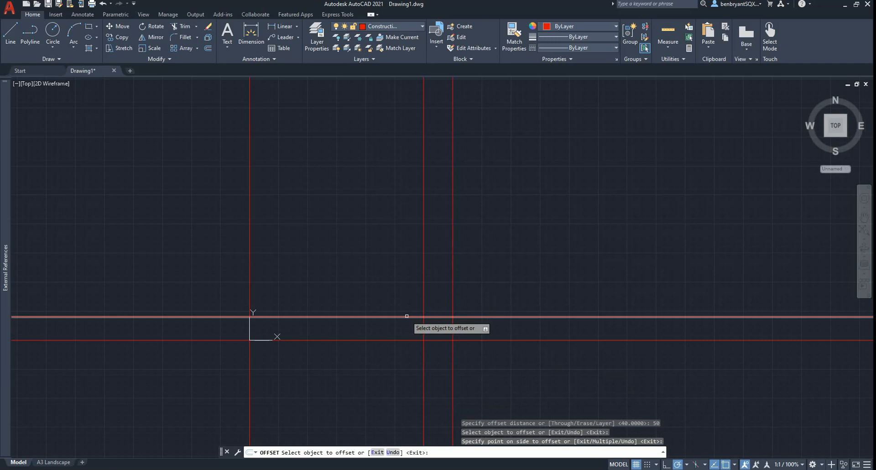
left_click(402, 283)
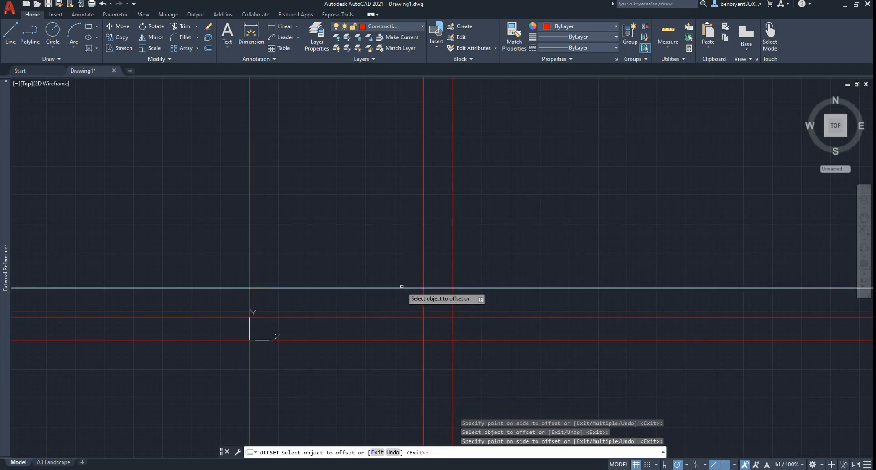
key("Escape")
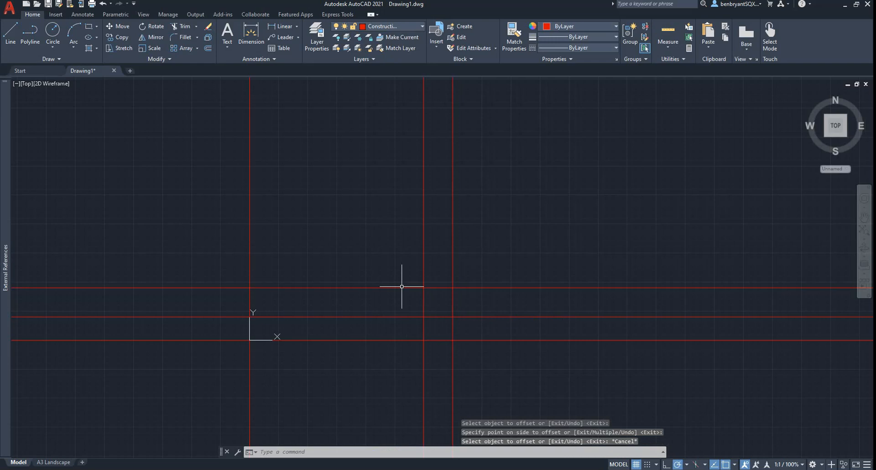
Consult Day 08.pdf in Acrobat, and offset the topmost horizontal construction line by 70 upward and the rightmost vertical one by 70 to the right.
key("alt+Tab")
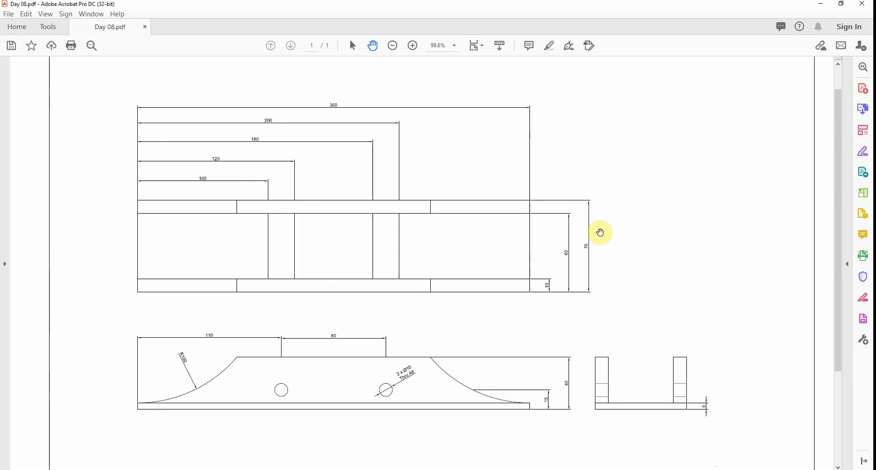
key("alt+Tab")
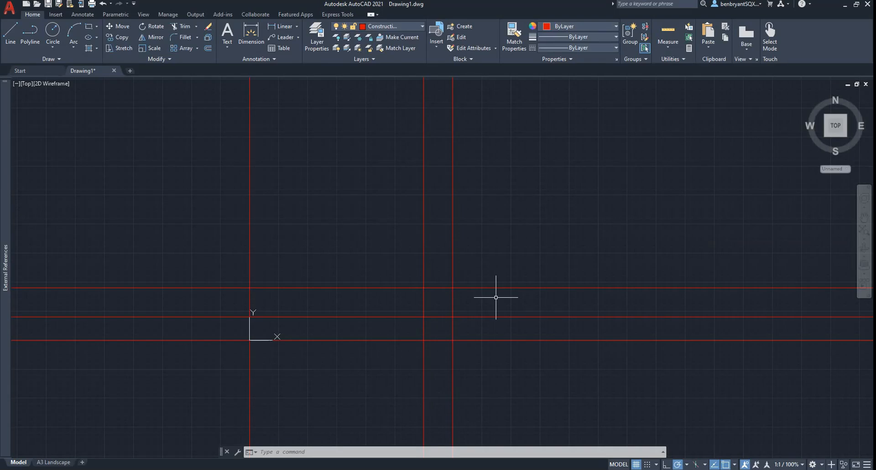
type("offset")
key("Return")
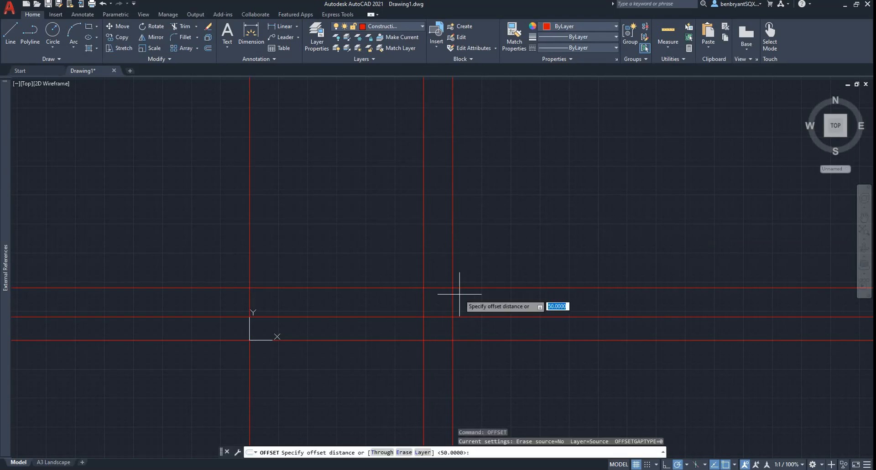
type("70")
key("Return")
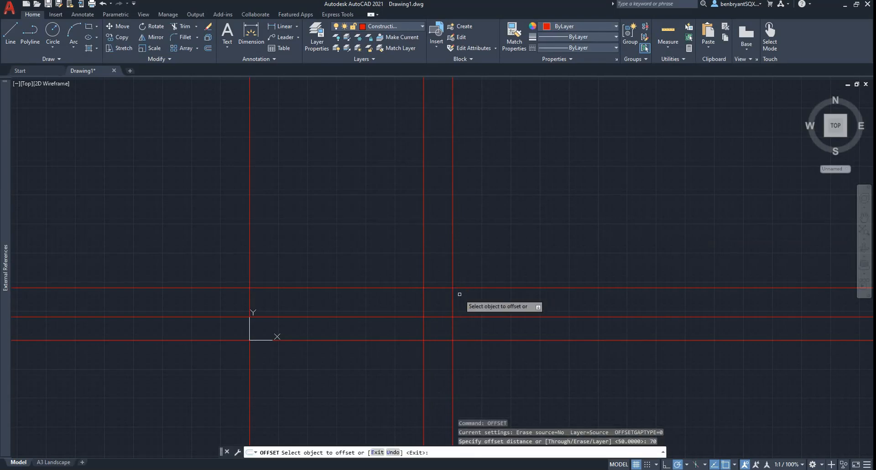
left_click(385, 287)
left_click(385, 198)
left_click(451, 334)
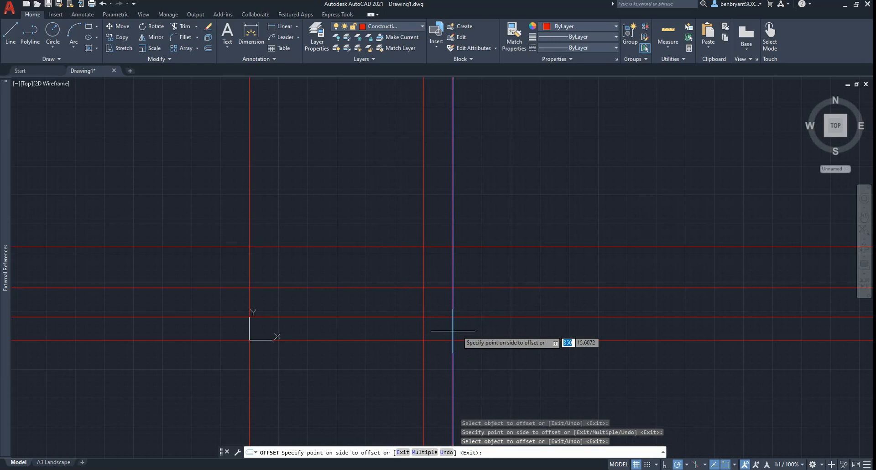
left_click(559, 334)
key("Escape")
scroll(368, 360, "up", 2)
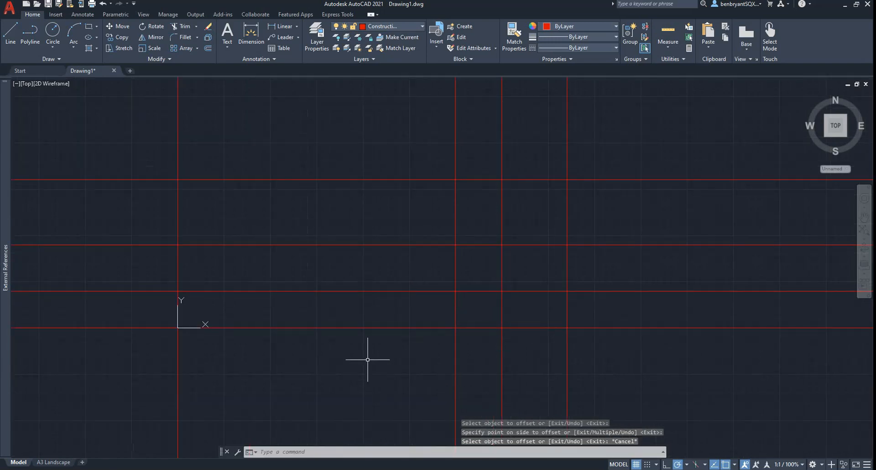
middle_click_drag(368, 359, 385, 347)
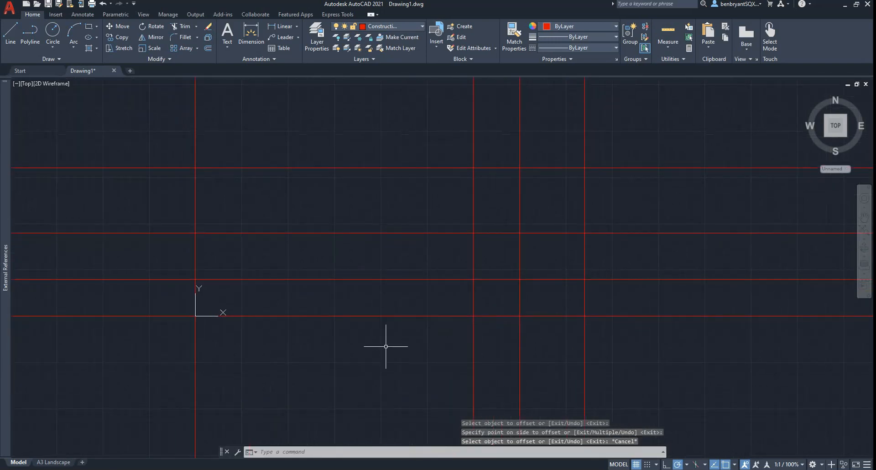
left_click(201, 176)
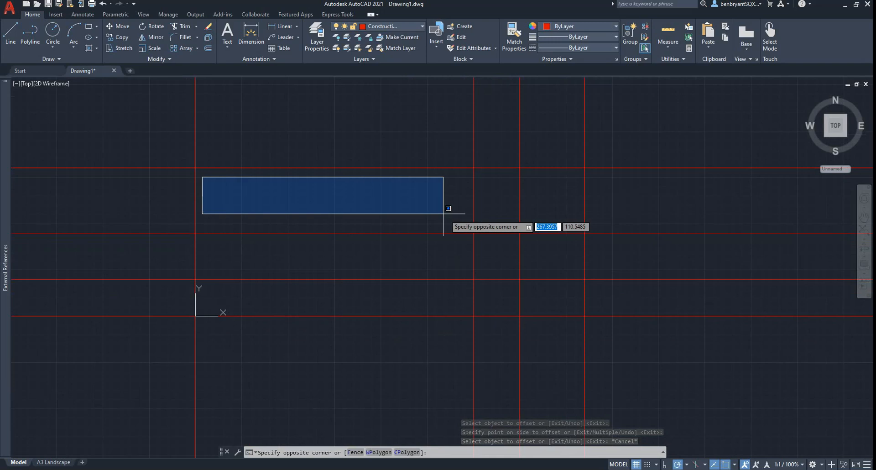
left_click(460, 220)
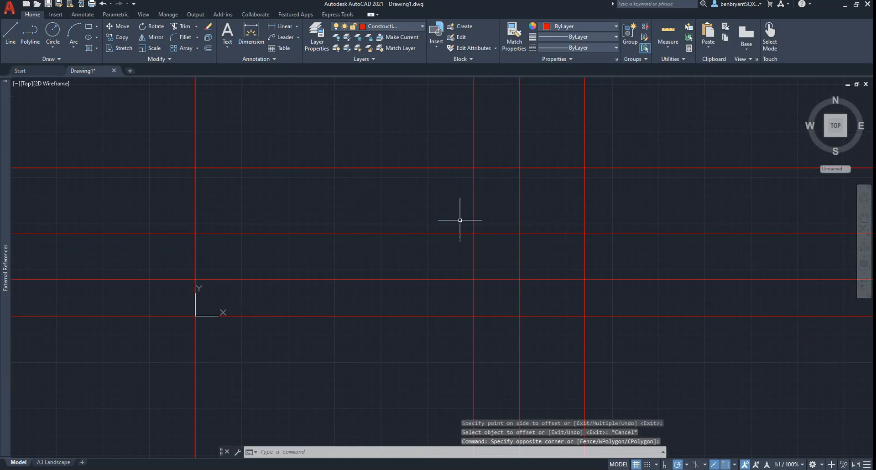
key("Escape")
left_click(201, 281)
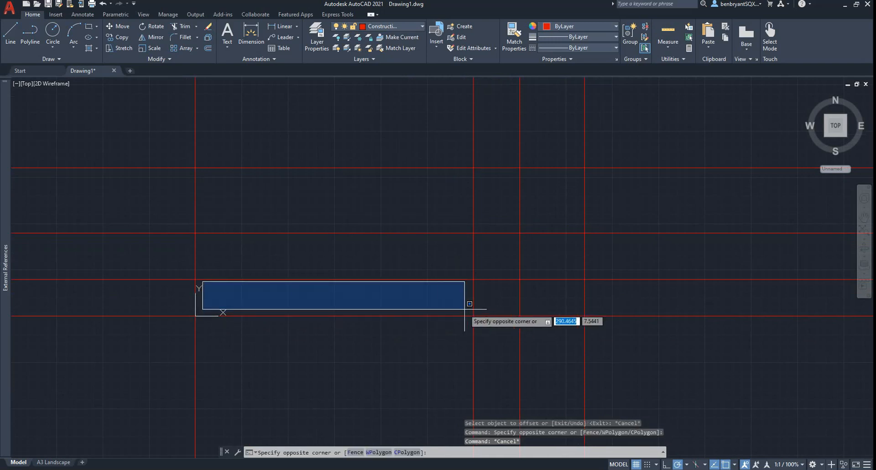
left_click(473, 315)
left_click(523, 282)
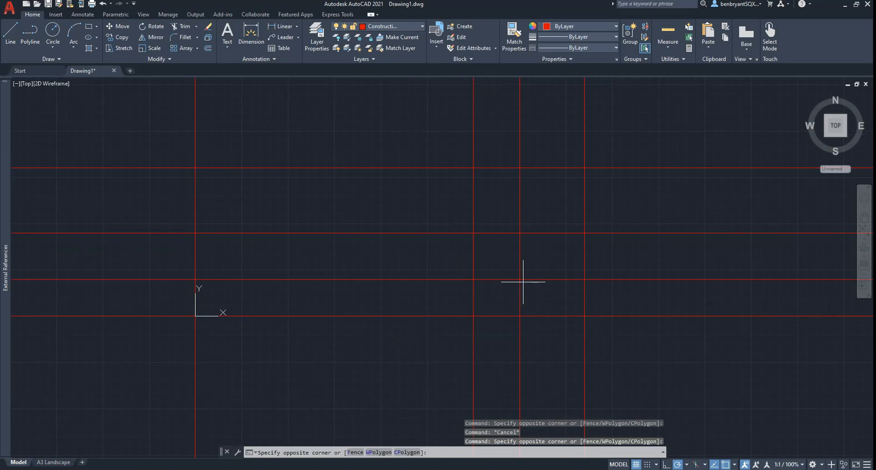
left_click(575, 309)
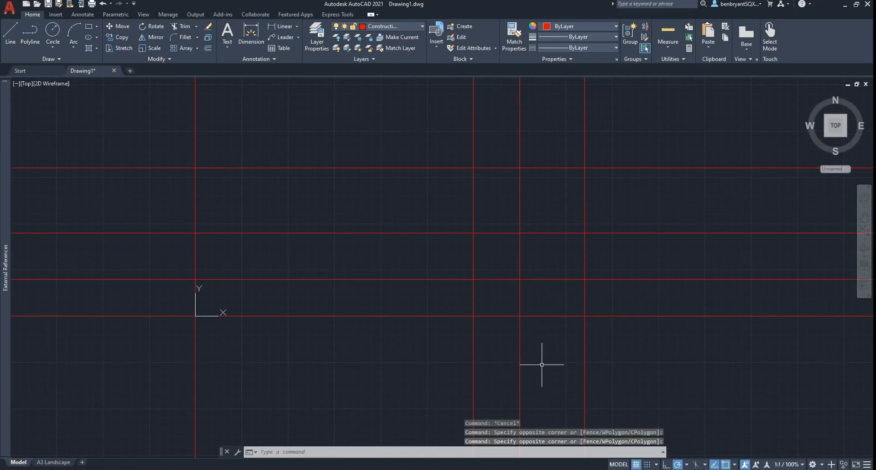
Consult Day 08.pdf in Acrobat, and offset the vertical construction line at the origin by 100 to the right.
key("alt+Tab")
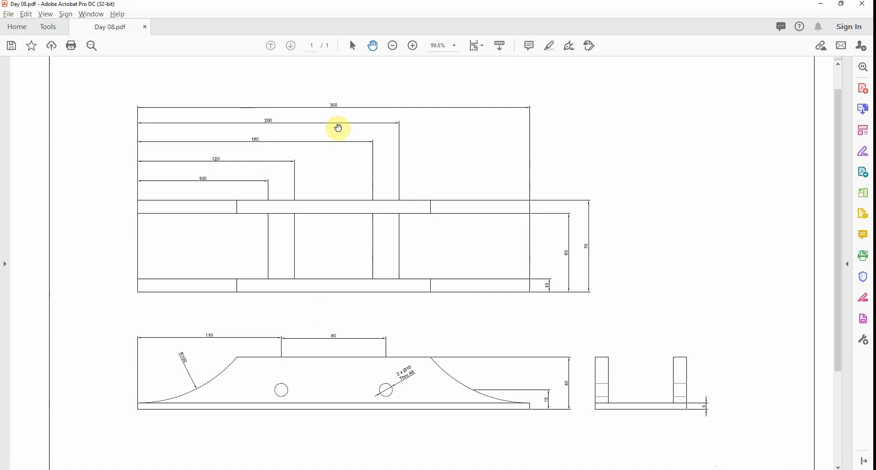
key("alt+Tab")
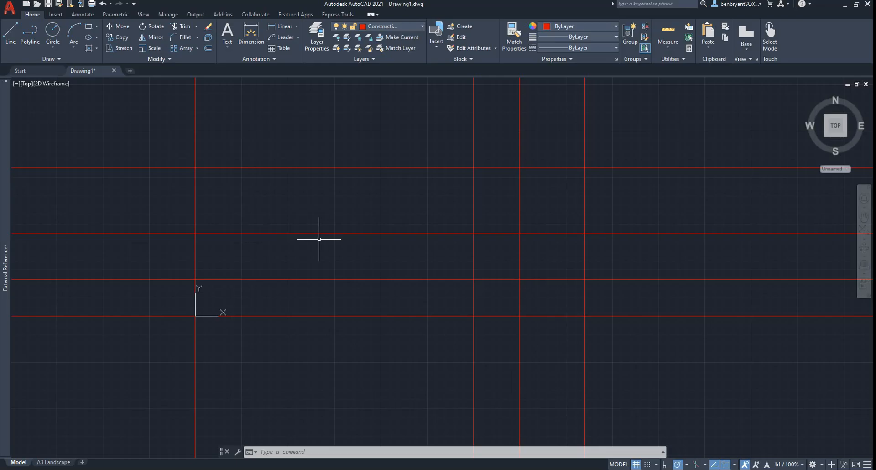
type("offset")
key("Return")
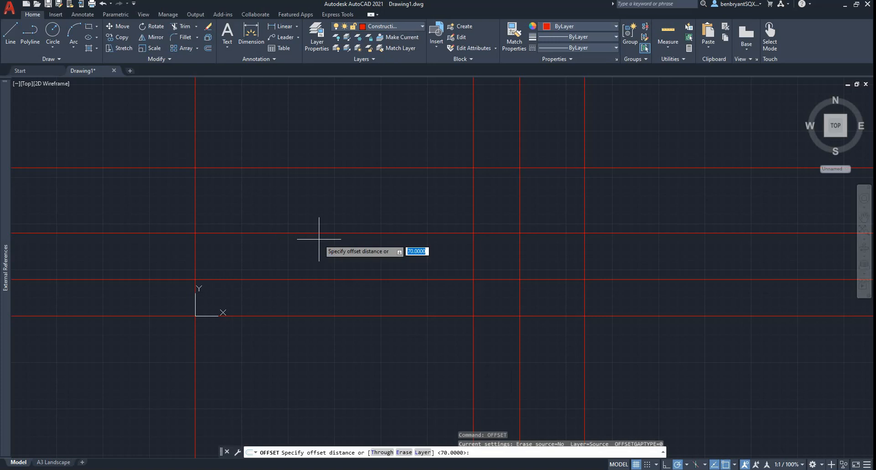
type("100")
key("Return")
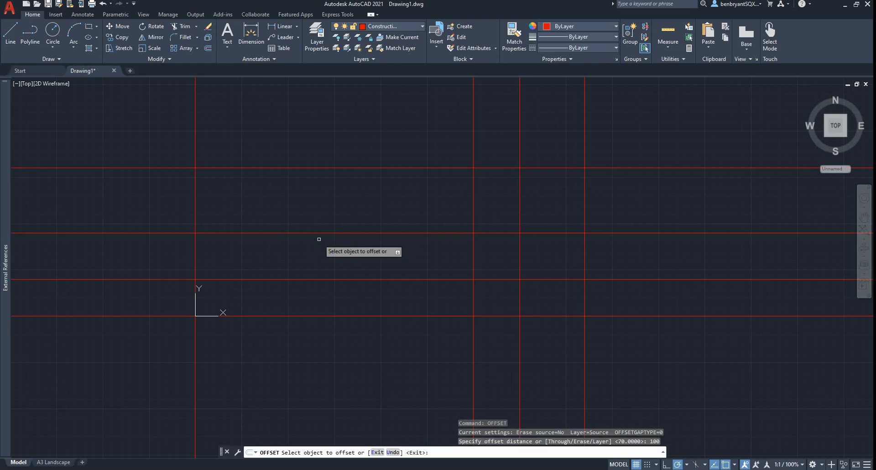
left_click(196, 110)
left_click(301, 127)
key("Escape")
Offset the vertical construction line at the origin by 120 to the right.
key("Return")
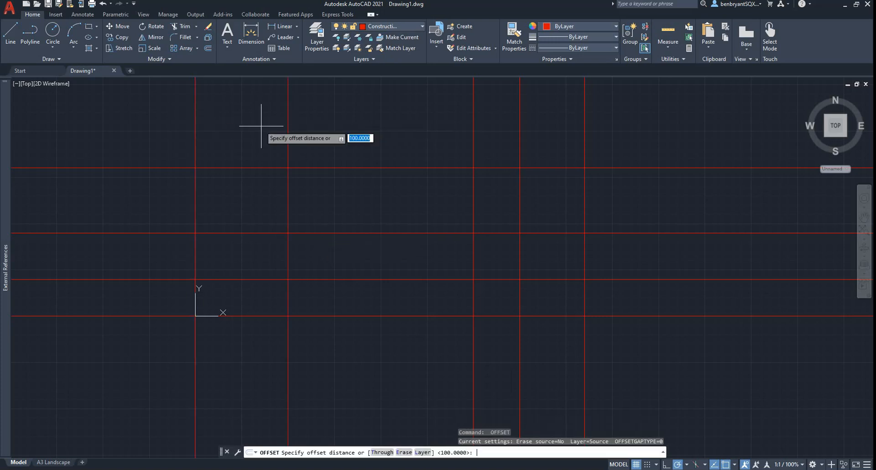
type("120")
key("Return")
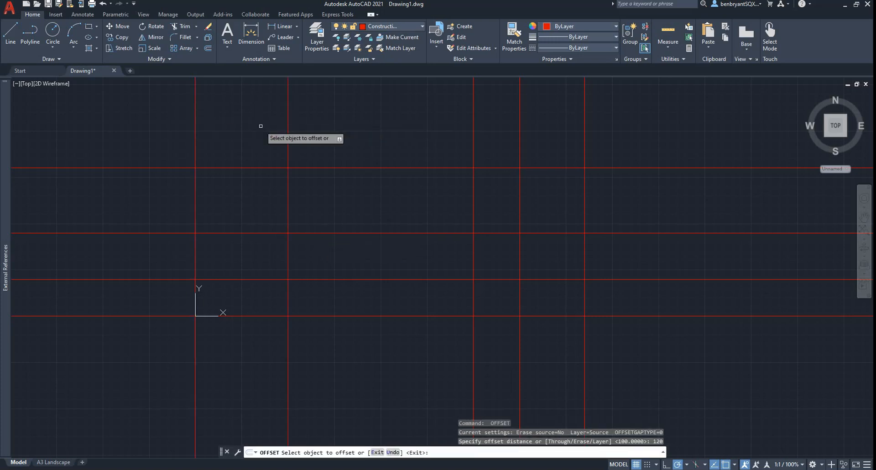
left_click(195, 135)
left_click(214, 135)
key("Escape")
Offset the vertical construction line at the origin by 180 to the right.
key("Return")
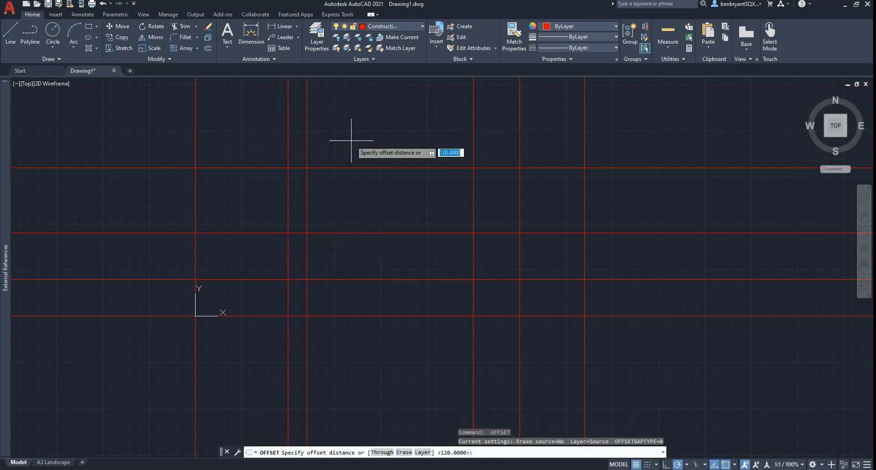
type("180")
key("Return")
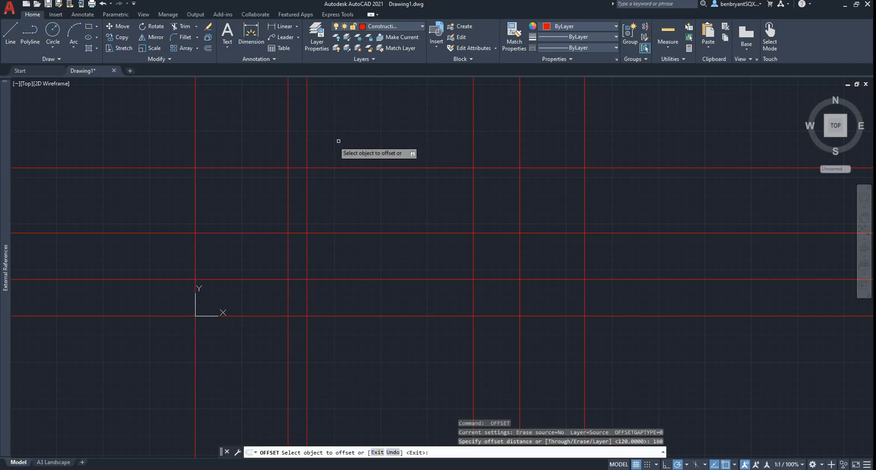
left_click(196, 135)
left_click(347, 132)
key("Escape")
Offset the vertical construction line at the origin by 200 to the right.
key("Return")
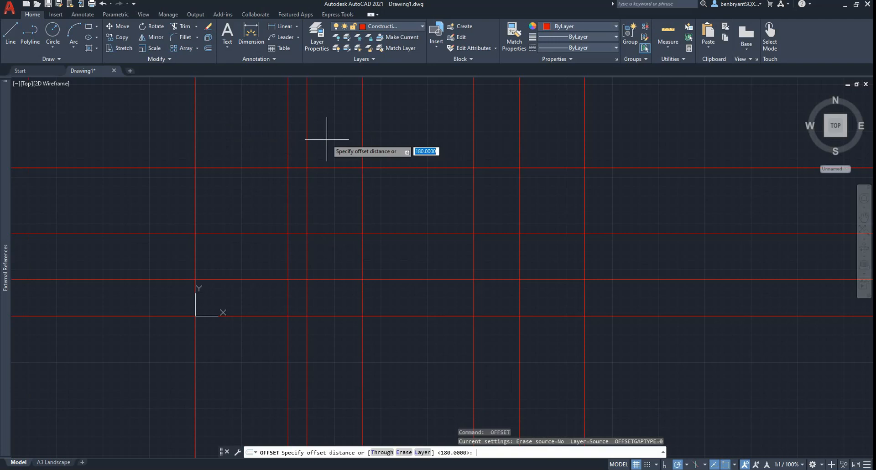
type("200")
key("Return")
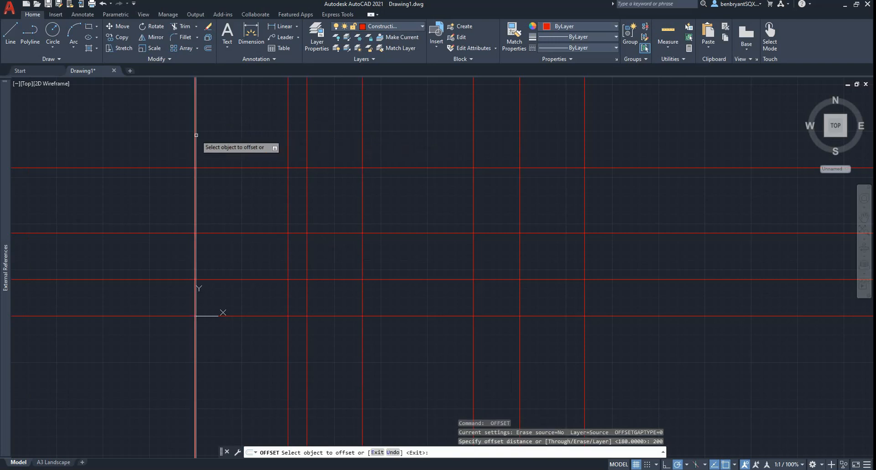
left_click(196, 143)
left_click(414, 180)
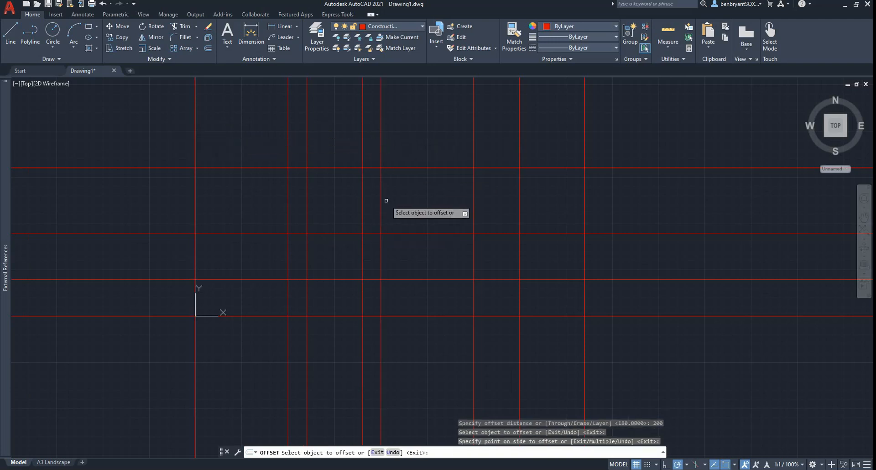
Consult Day 08.pdf in Acrobat, and offset the plan view's lower horizontal construction line by 10 upward and its upper one by 10 downward.
key("alt+Tab")
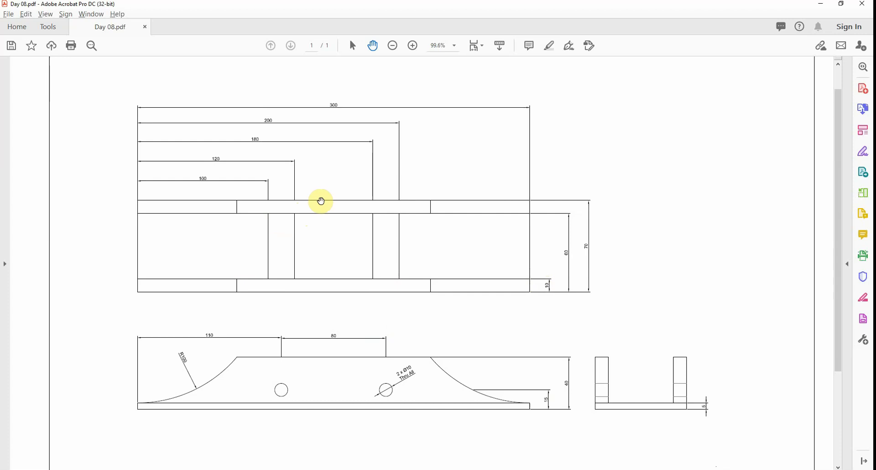
key("alt+Tab")
key("Escape")
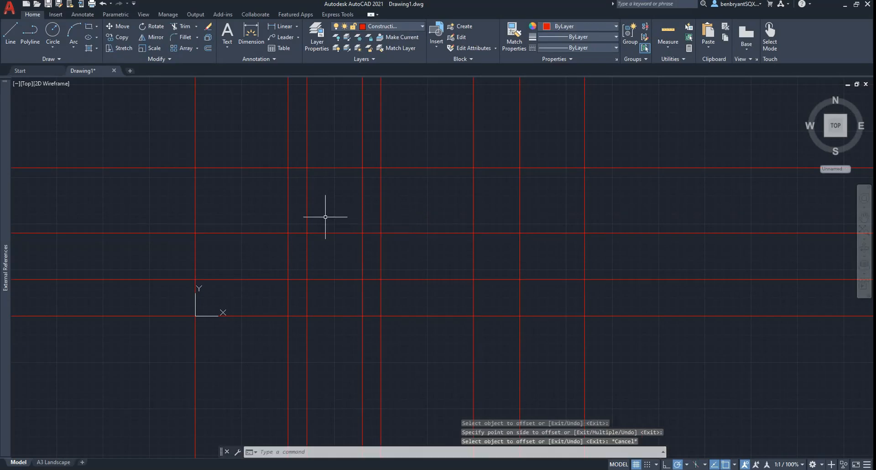
key("Return")
type("10")
key("Return")
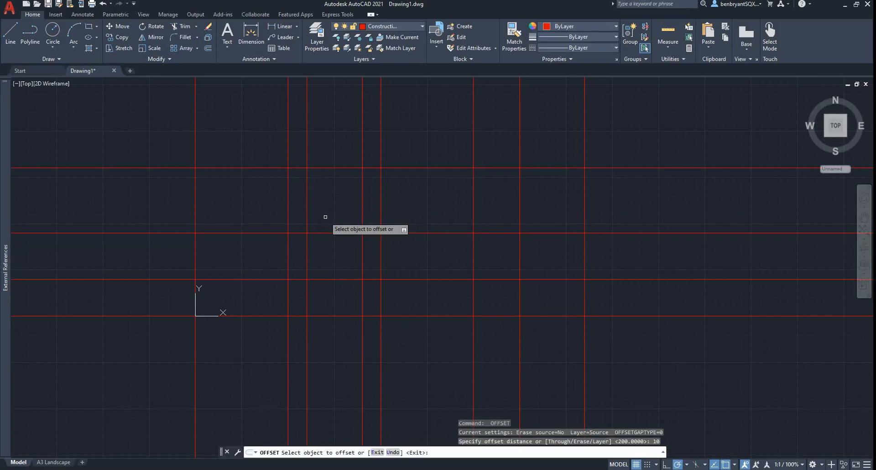
left_click(210, 231)
left_click(221, 201)
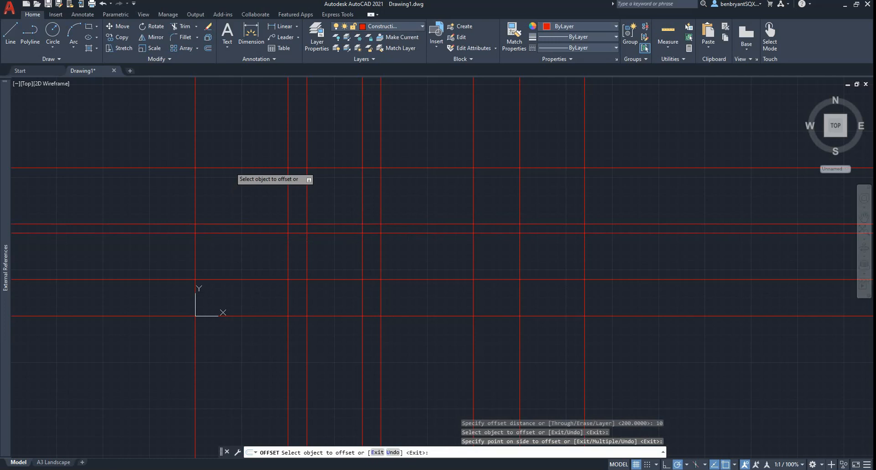
left_click(230, 167)
key("Escape")
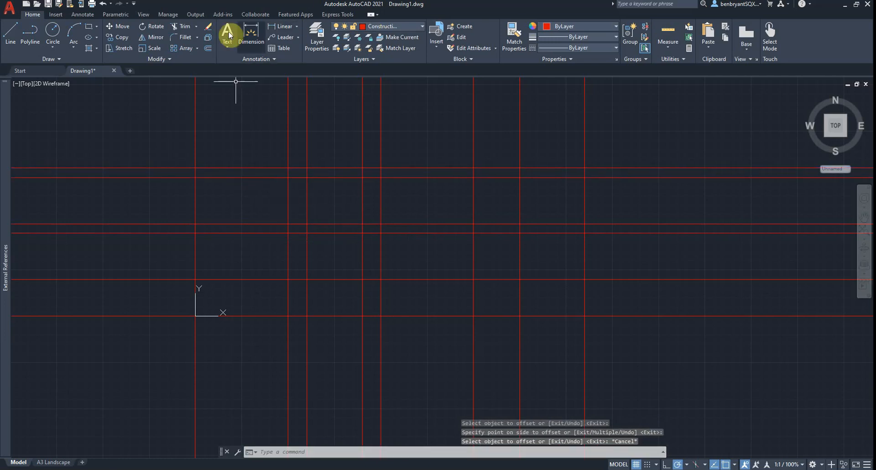
left_click(89, 28)
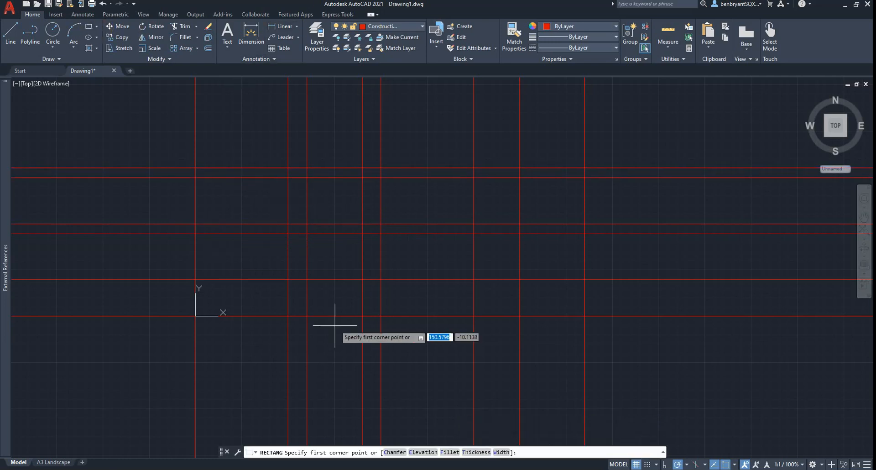
left_click(567, 182)
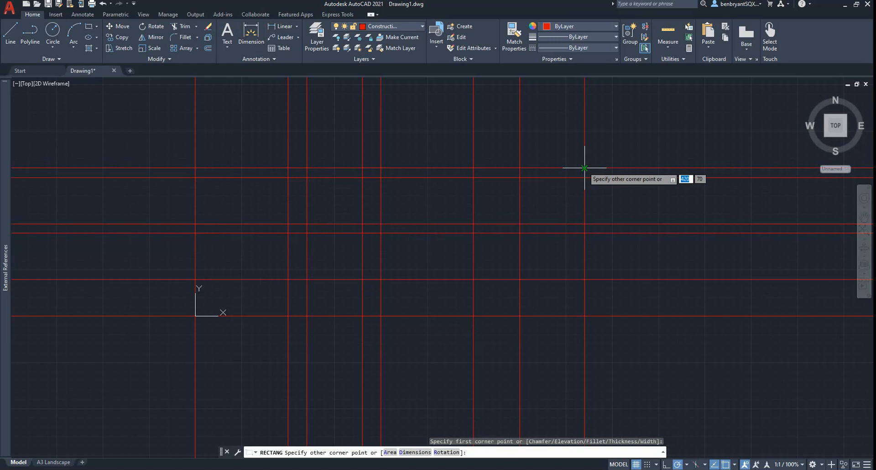
key("Escape")
Make the Drawing layer current and draw the plan outline rectangle from the origin vertical to the rightmost vertical, between the plan's outer horizontal construction lines.
left_click(400, 27)
left_click(390, 89)
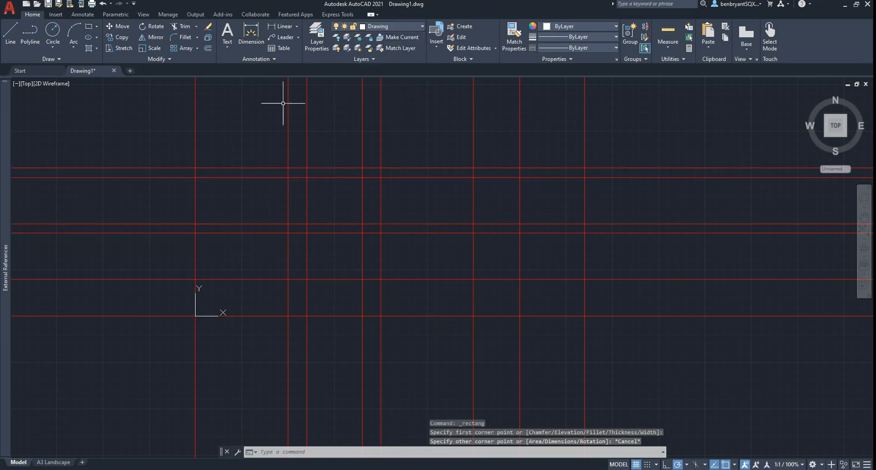
left_click(89, 28)
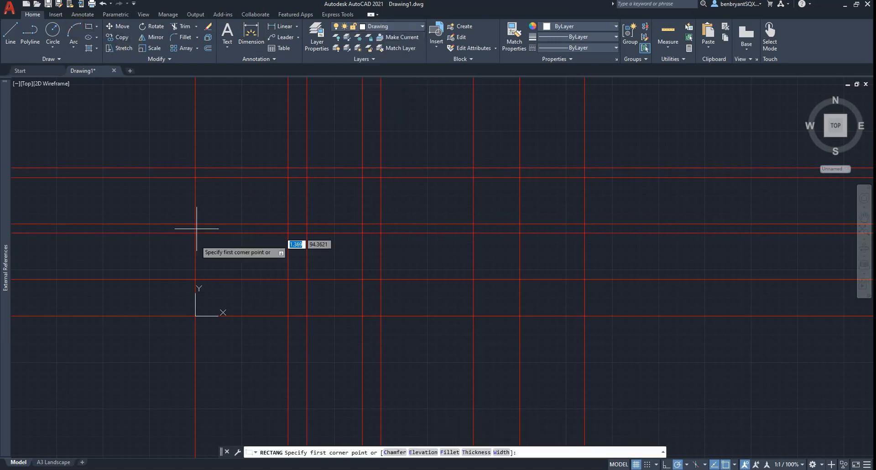
left_click(195, 233)
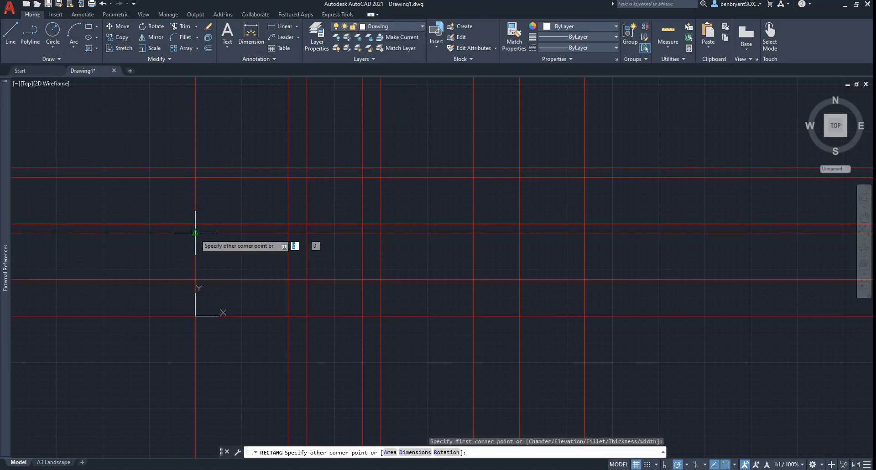
left_click(584, 168)
key("Escape")
Draw two horizontal lines across the full width of the plan rectangle along its two inner construction lines.
left_click(10, 31)
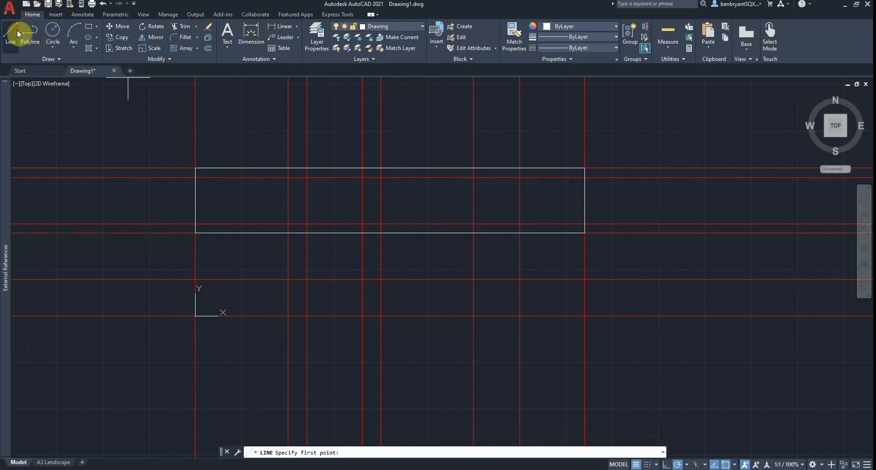
left_click(195, 178)
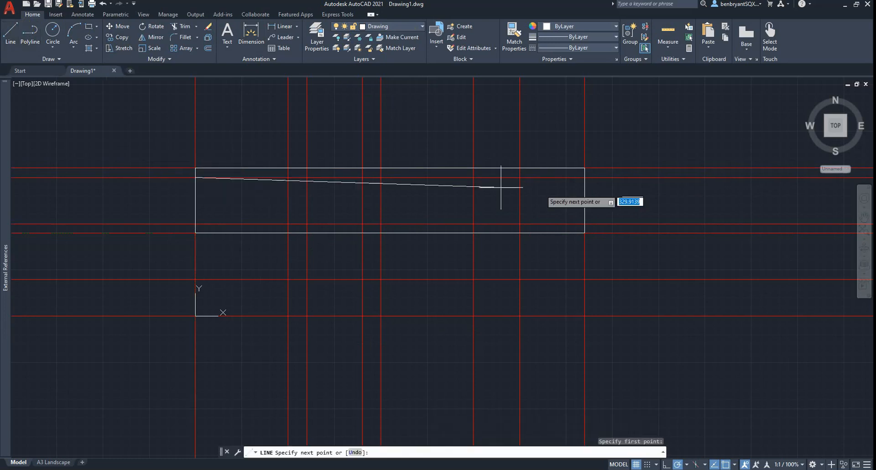
left_click(585, 177)
key("space")
key("space")
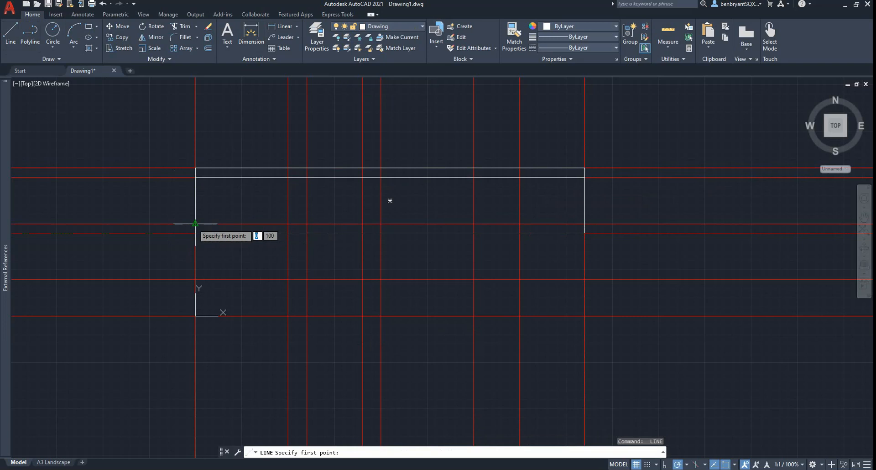
left_click(195, 223)
left_click(585, 224)
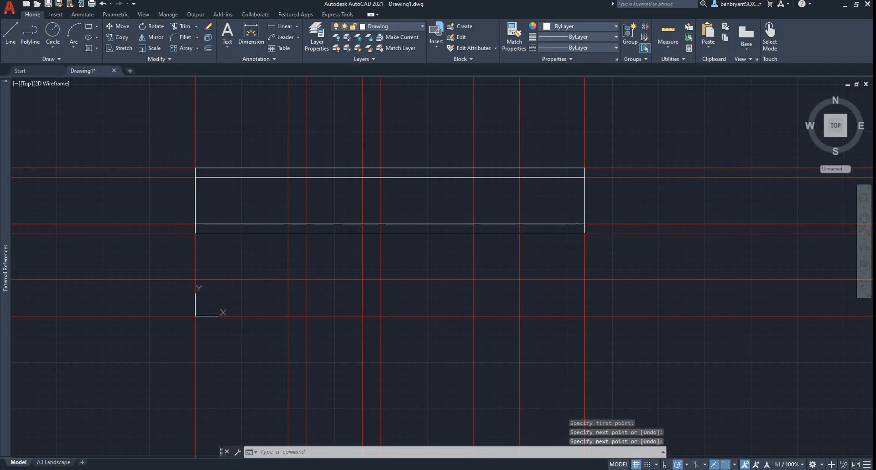
key("space")
Draw vertical lines between the plan view's two inner horizontal lines along the construction lines at 100 and 120.
key("space")
left_click(288, 177)
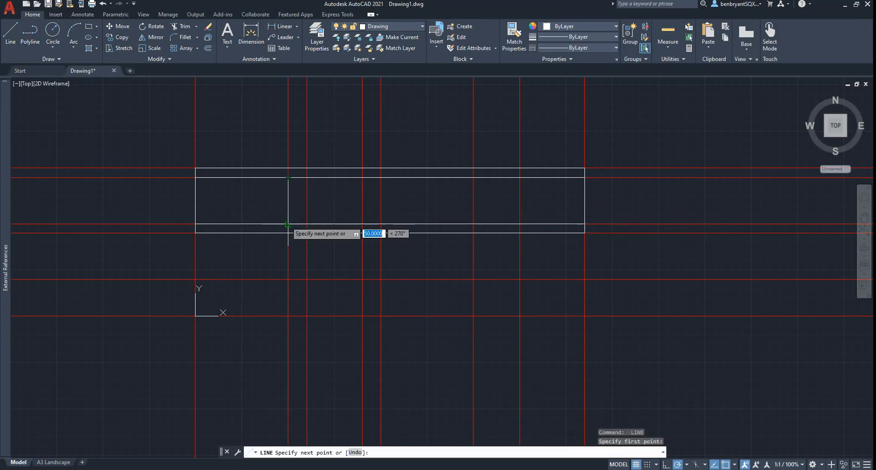
left_click(288, 223)
key("space")
key("space")
left_click(307, 224)
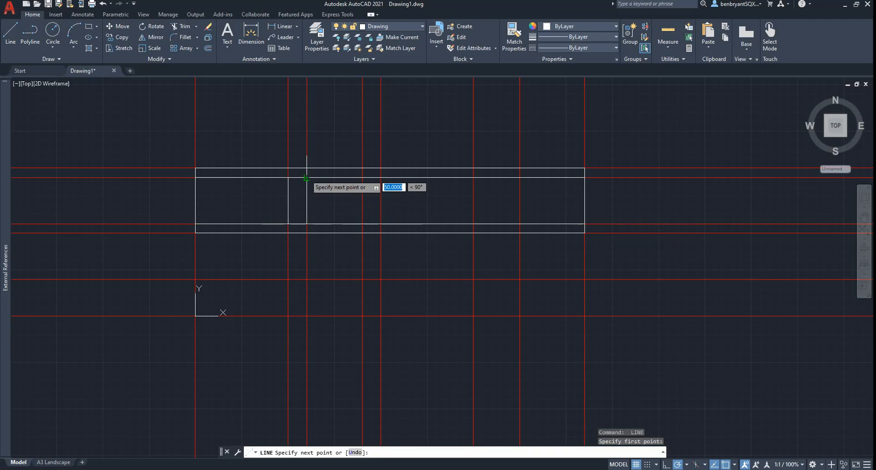
left_click(307, 178)
key("space")
Draw a vertical line between the plan view's two inner horizontal lines along the construction line at 180.
key("space")
left_click(362, 178)
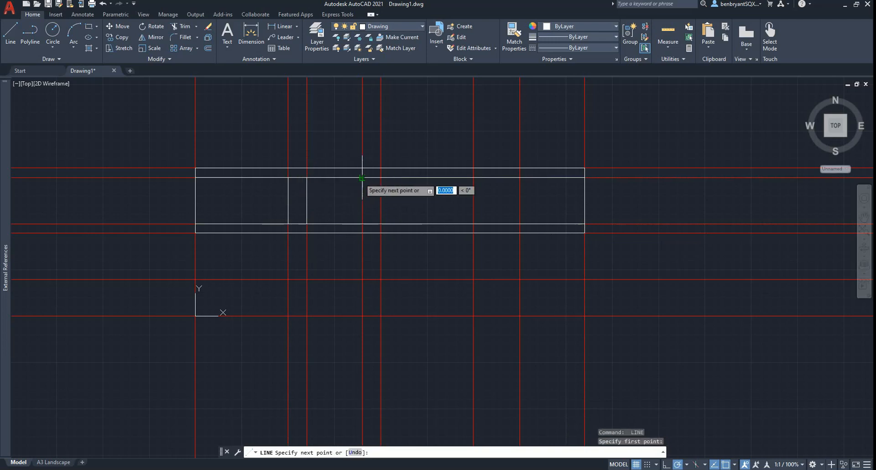
left_click(363, 223)
key("space")
key("space")
left_click(363, 224)
key("space")
Draw a vertical line between the plan view's two inner horizontal lines along the construction line at 200.
key("space")
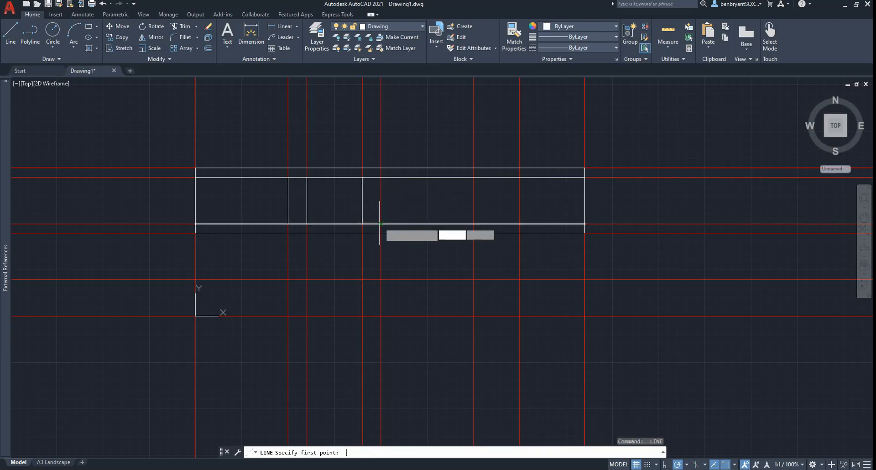
left_click(381, 182)
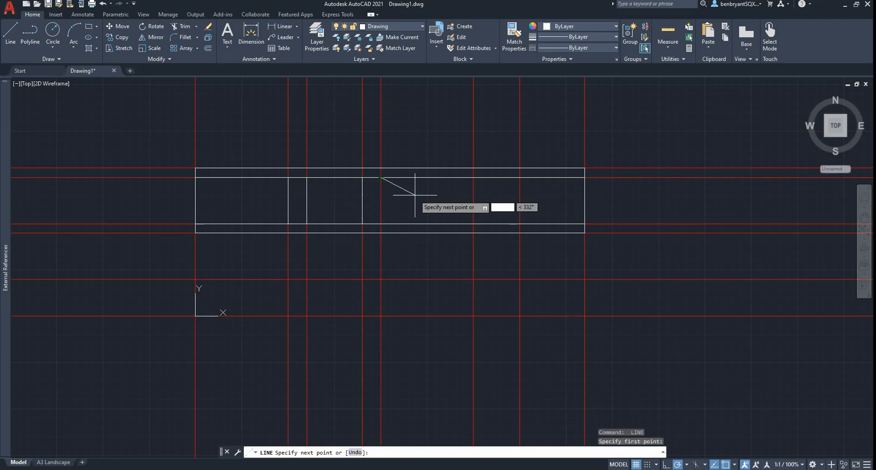
key("Escape")
key("space")
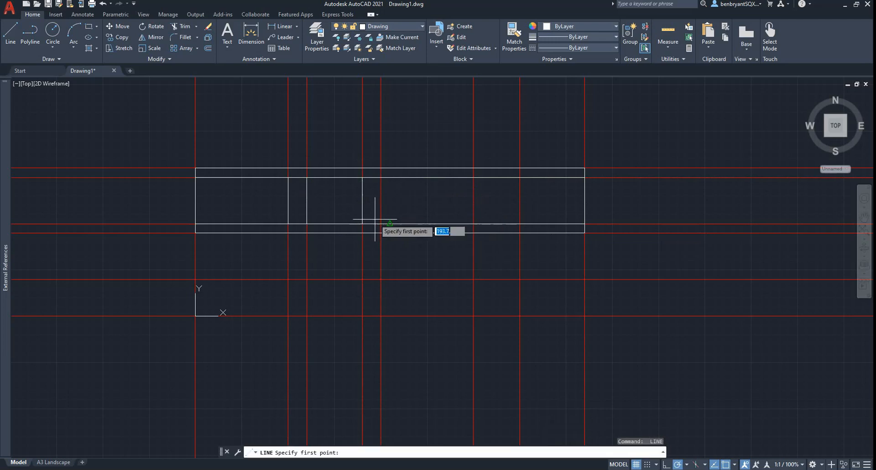
left_click(381, 224)
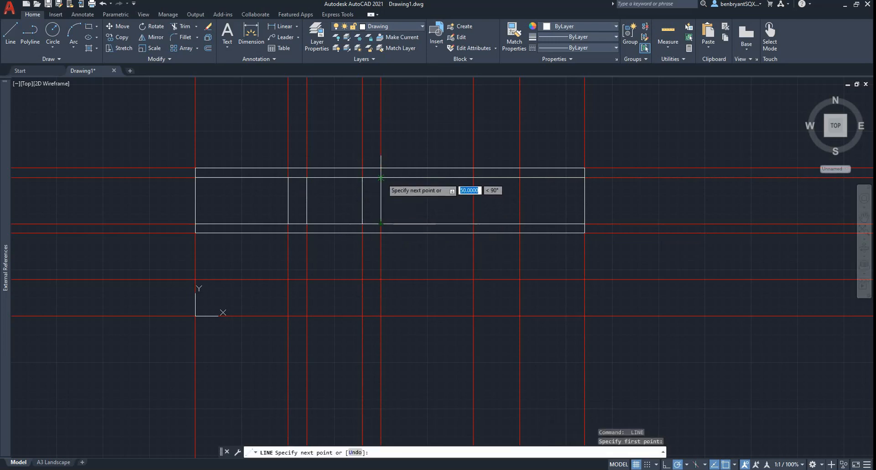
left_click(381, 178)
key("Escape")
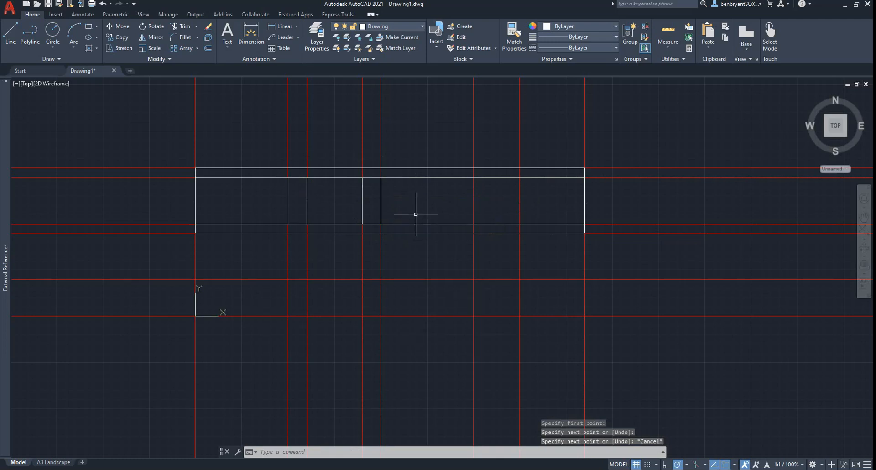
Stretch the plan rectangle's right edge back to the vertical construction line at 300.
left_click(584, 197)
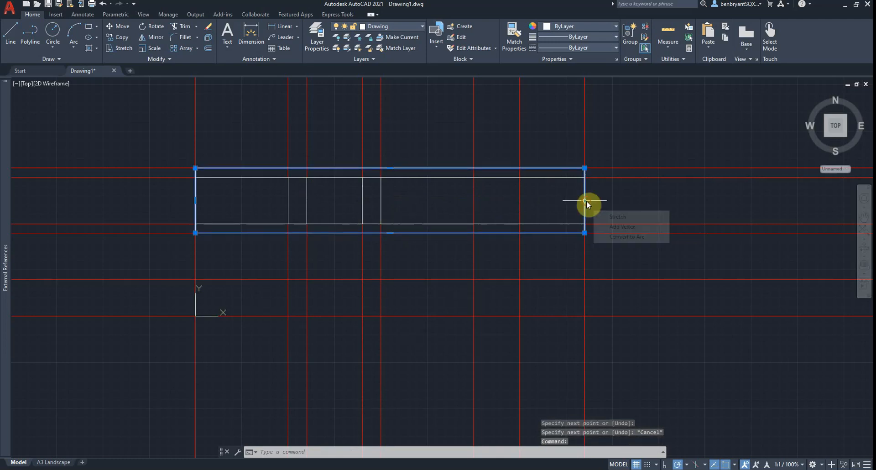
left_click(585, 201)
left_click(475, 201)
key("Escape")
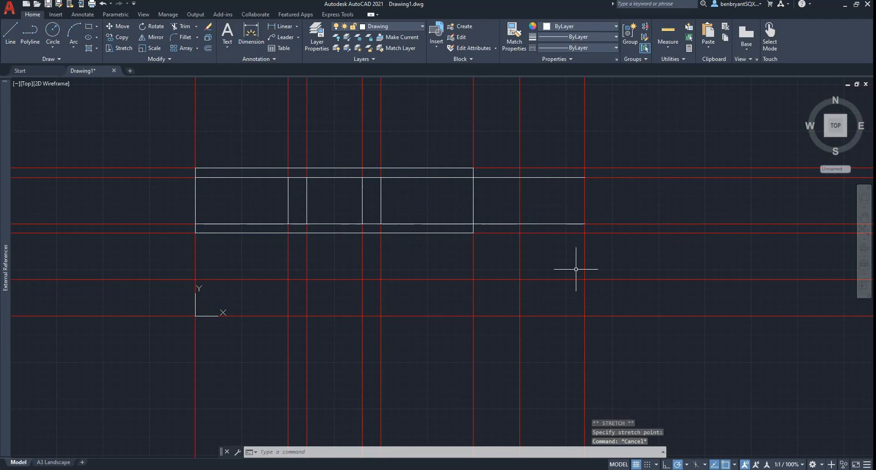
Shorten the plan view's two inner horizontal lines to end at the vertical construction line at 300.
left_click(564, 177)
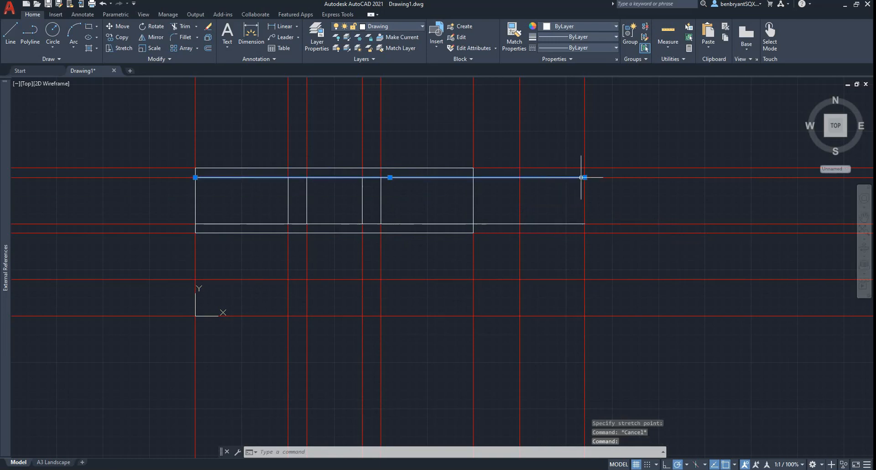
left_click(585, 178)
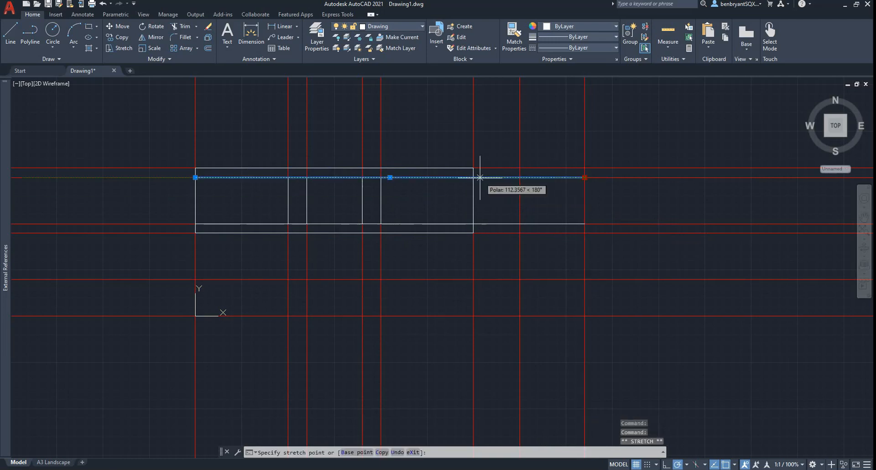
left_click(582, 224)
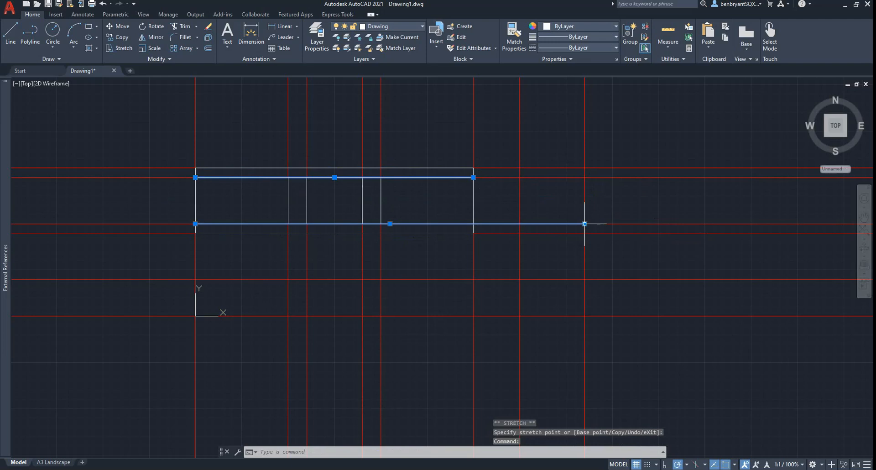
left_click(585, 224)
key("Escape")
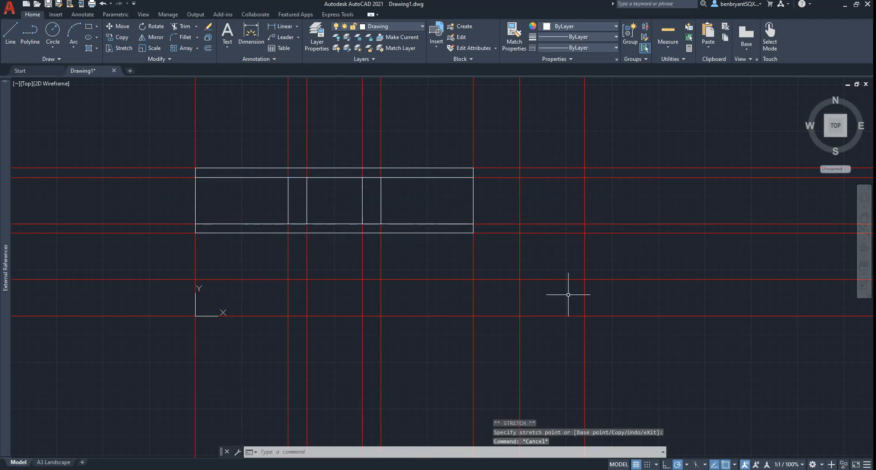
Place a linear dimension across the full width of the plan rectangle's upper edge to check its length.
left_click(281, 26)
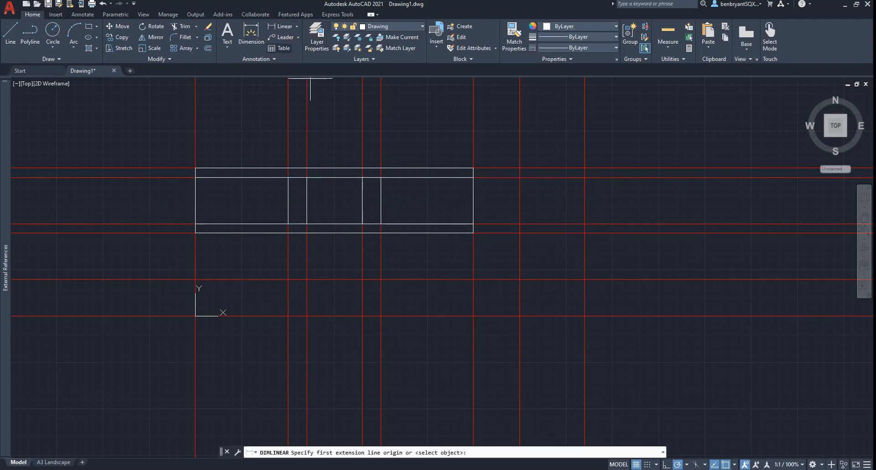
left_click(195, 168)
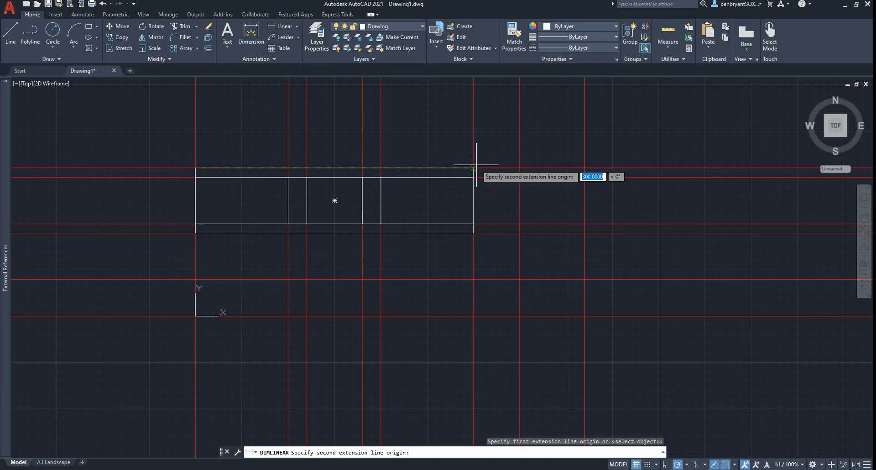
left_click(473, 168)
left_click(476, 146)
scroll(380, 154, "up", 4)
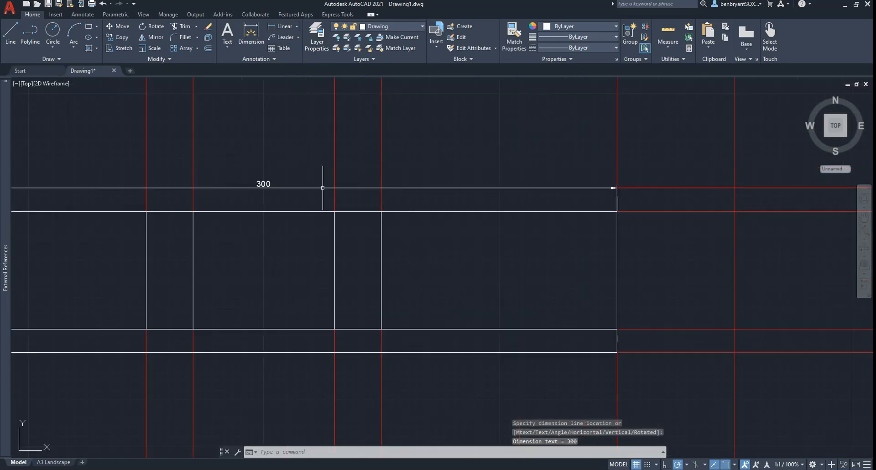
Delete the linear dimension along the plan rectangle's upper edge.
left_click(296, 189)
left_click(296, 187)
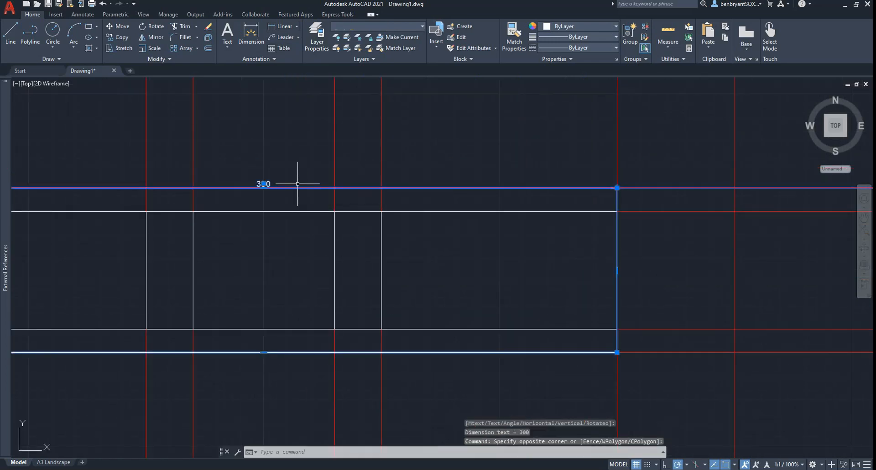
key("Escape")
scroll(298, 185, "down", 4)
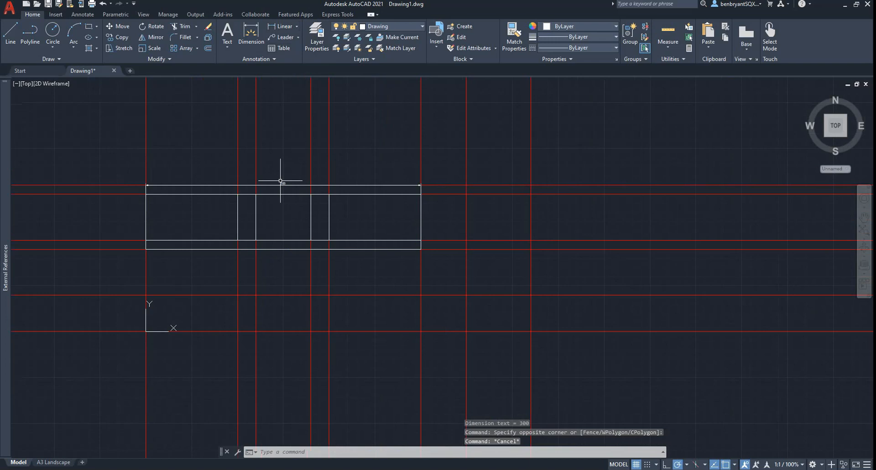
left_click(280, 182)
mouse_move(282, 183)
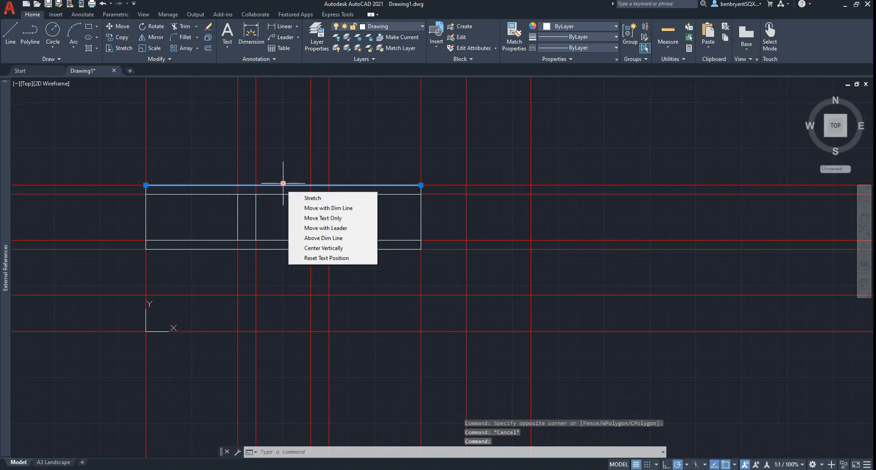
key("Escape")
left_click(283, 184)
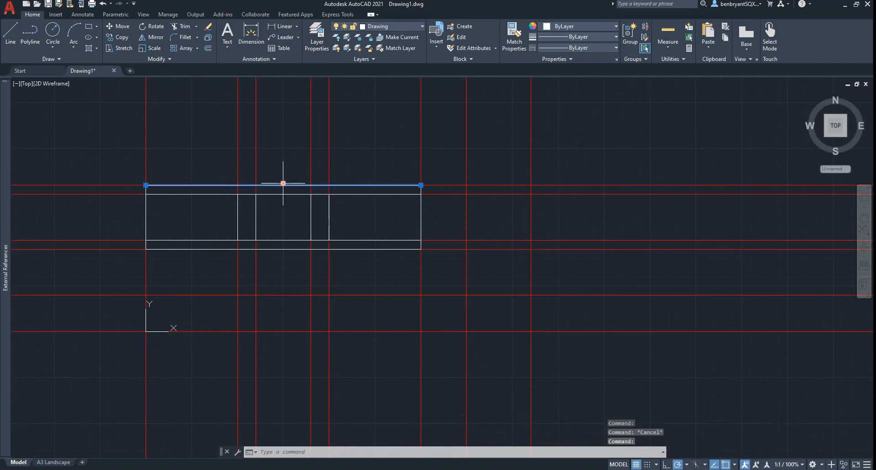
key("Delete")
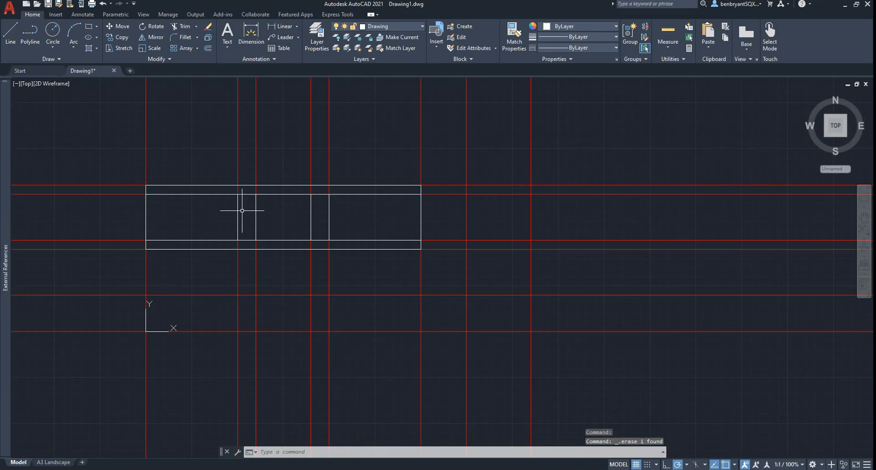
Consult Day 08.pdf in Acrobat, and offset the horizontal construction line through the origin by 5 upward.
mouse_move(241, 210)
middle_mouse_down()
mouse_move(308, 216)
mouse_move(327, 206)
middle_mouse_up()
scroll(307, 215, "up", 2)
scroll(313, 215, "down", 2)
key("alt+Tab")
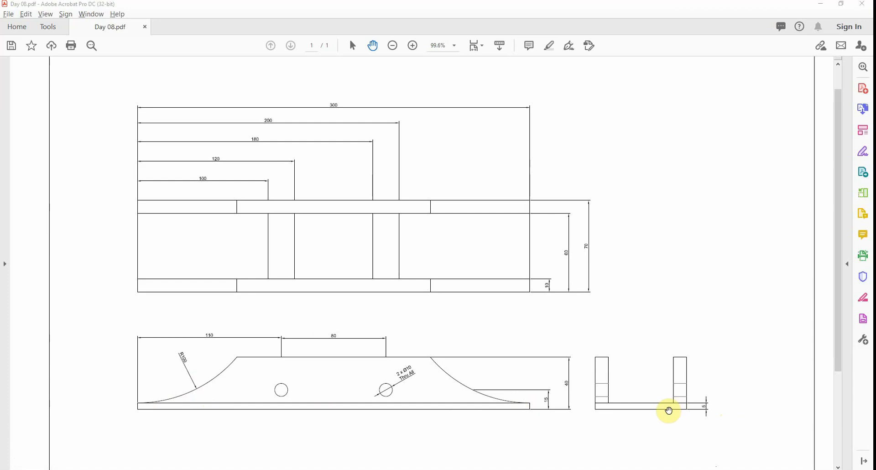
key("alt+Tab")
type("ofset")
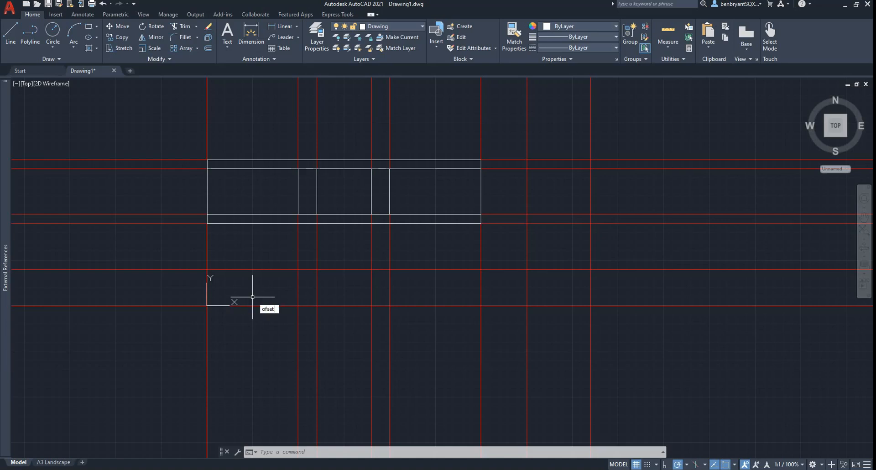
key("Return")
type("5")
key("Return")
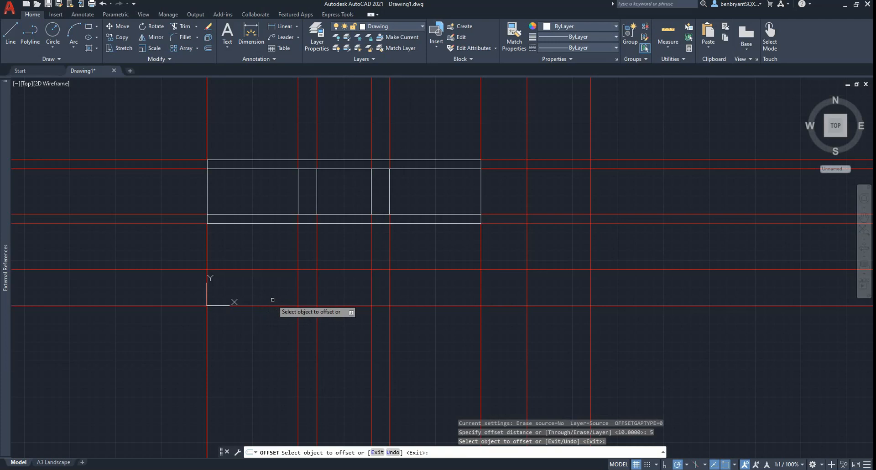
left_click(273, 305)
left_click(275, 292)
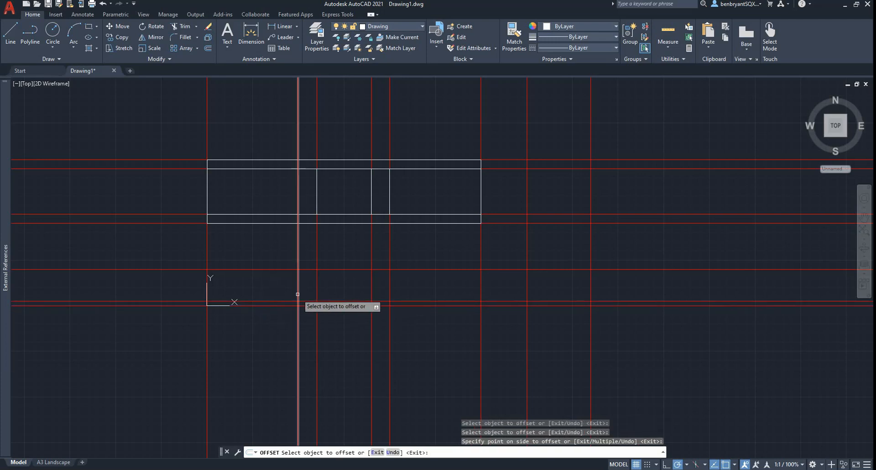
Draw the front view's base rectangle from the origin to the vertical at 300 and the construction line 5 above.
scroll(300, 291, "up", 2)
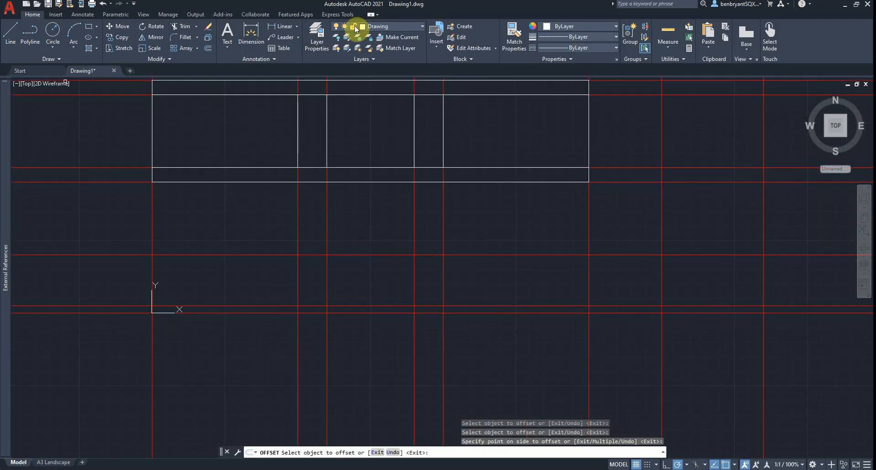
left_click(89, 28)
left_click(152, 313)
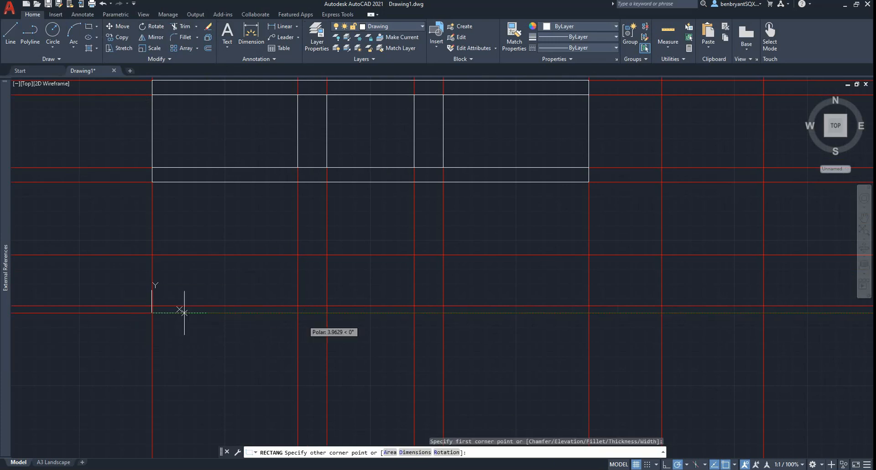
left_click(589, 305)
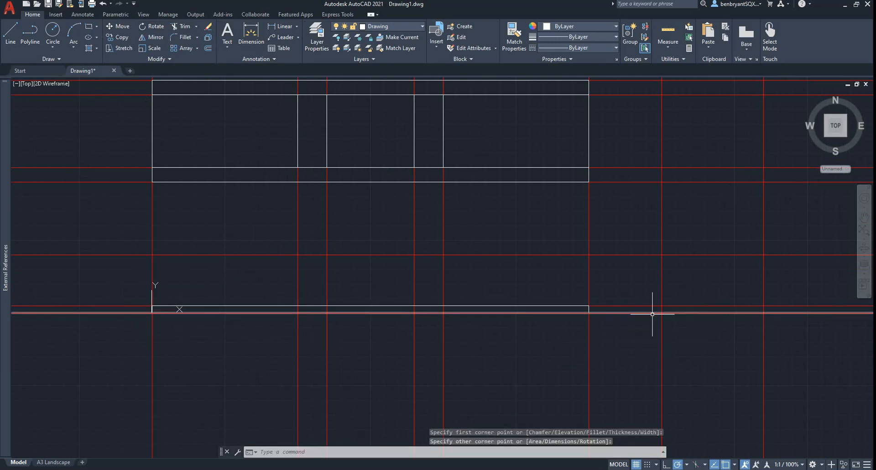
Consult Day 08.pdf in Acrobat, and draw the side view's base rectangle between the two rightmost verticals and the two lowest horizontal construction lines.
key("Return")
key("alt+Tab")
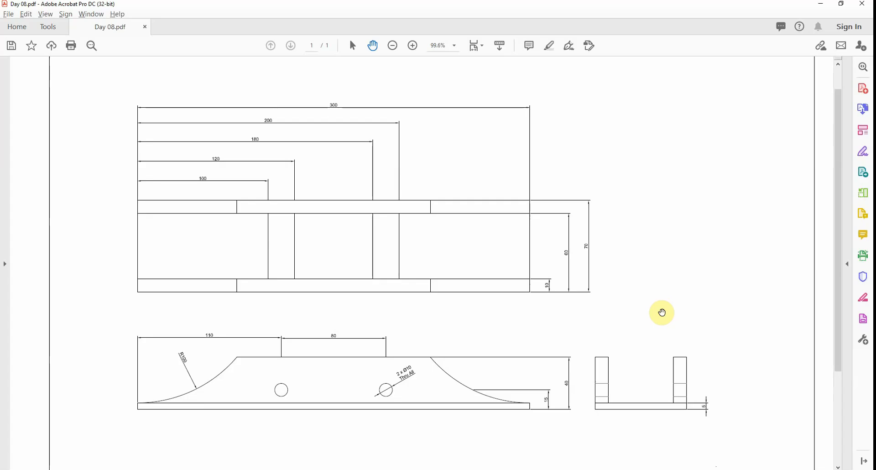
key("alt+Tab")
left_click(663, 313)
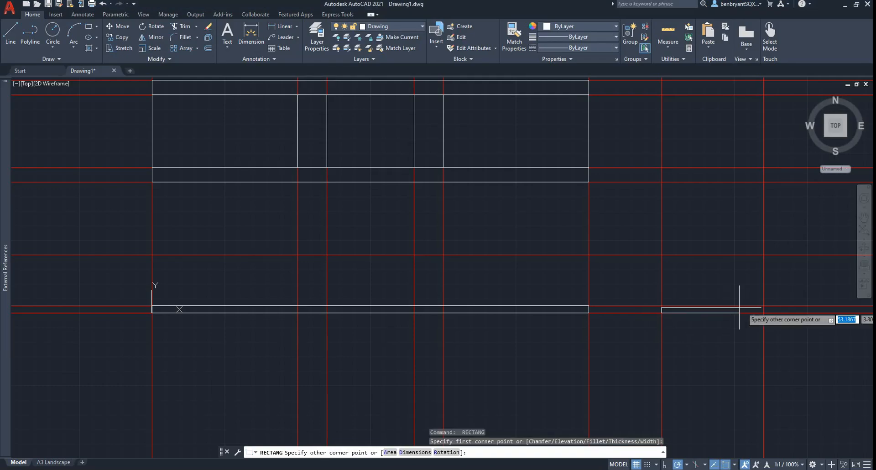
left_click(763, 306)
key("Escape")
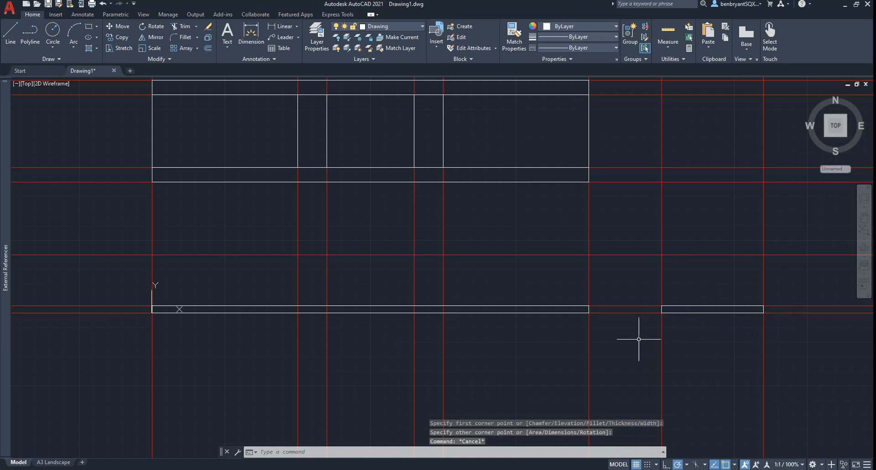
Consult Day 08.pdf in Acrobat, and move the vertical construction line through the origin to the cyan layer.
key("alt+Tab")
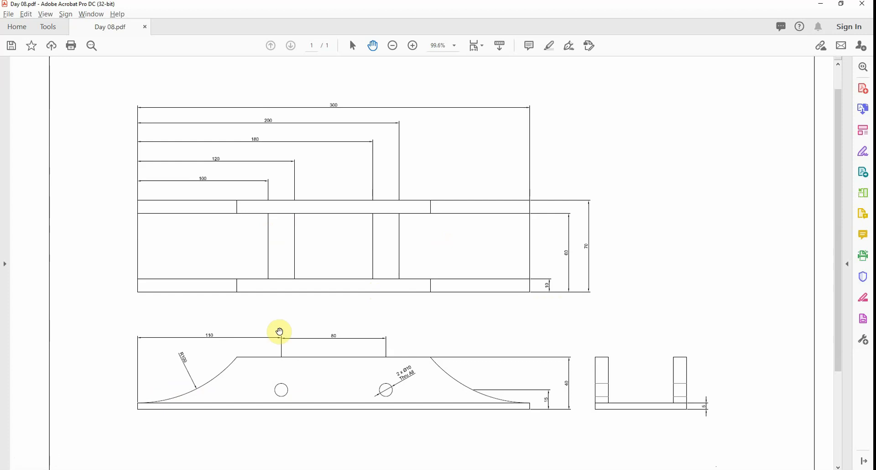
key("alt+Tab")
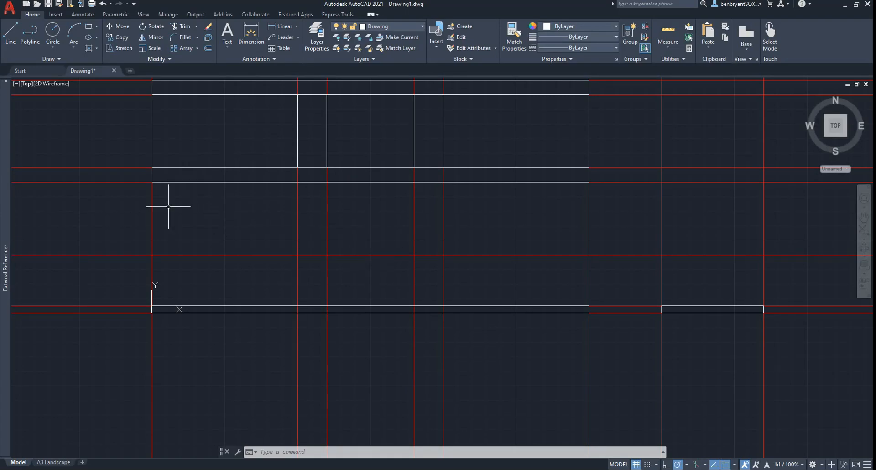
left_click(152, 228)
left_click(488, 81)
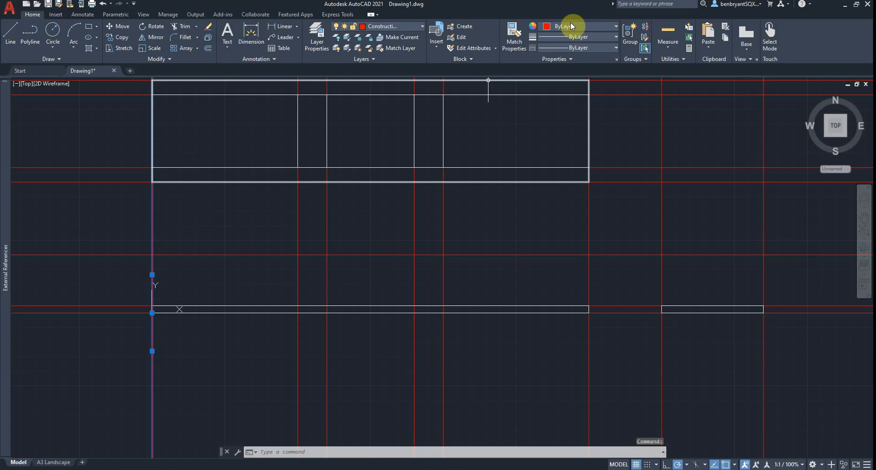
left_click(569, 26)
left_click(406, 27)
left_click(405, 27)
left_click(400, 93)
key("Escape")
key("Escape")
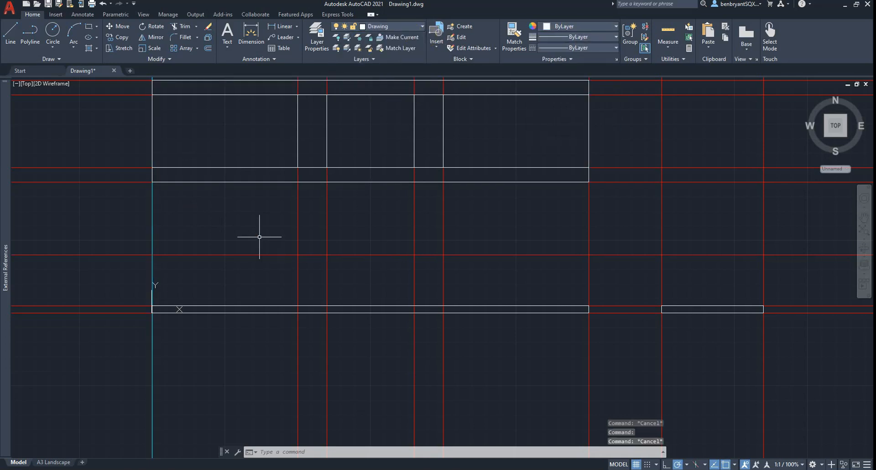
Offset the cyan vertical construction line through the origin by 110 to the right.
type("offset")
key("Return")
type("110")
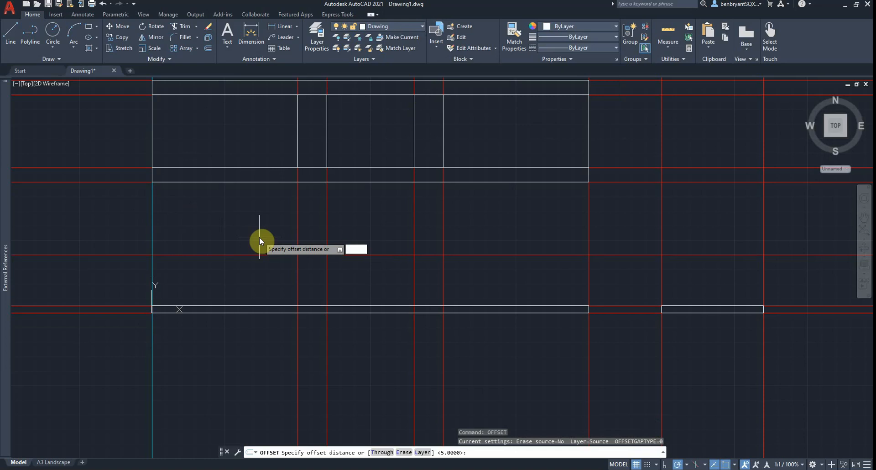
key("Return")
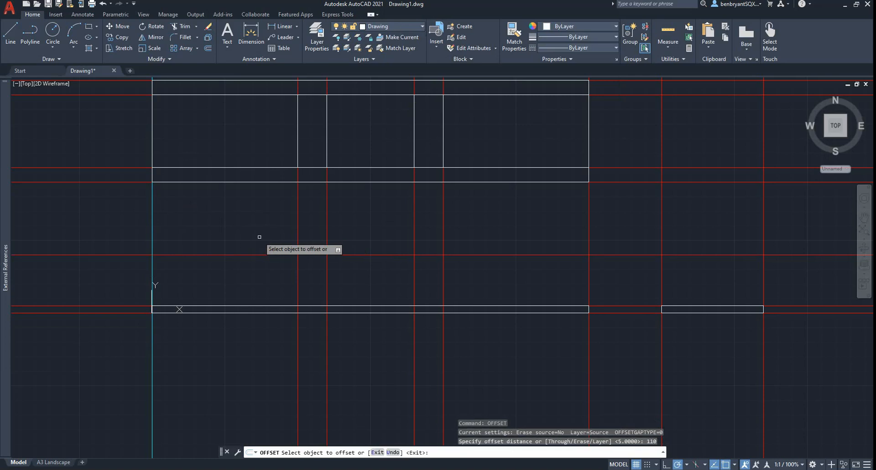
left_click(152, 225)
left_click(243, 225)
key("Return")
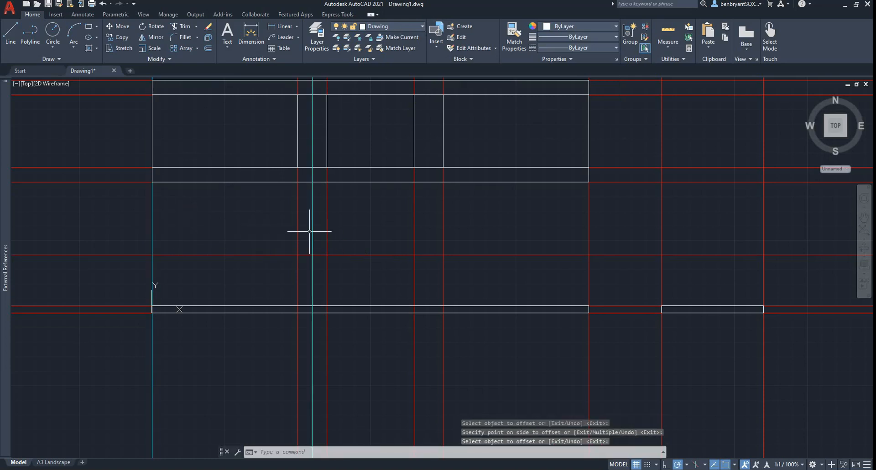
Offset the cyan vertical at 110 by a further 80 to the right for the second hole centre.
key("Return")
type("80")
key("Return")
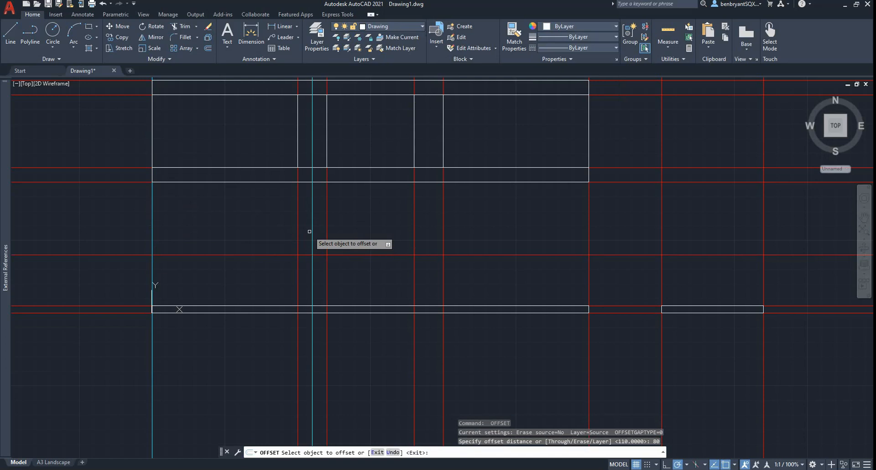
left_click(311, 231)
left_click(397, 238)
key("Escape")
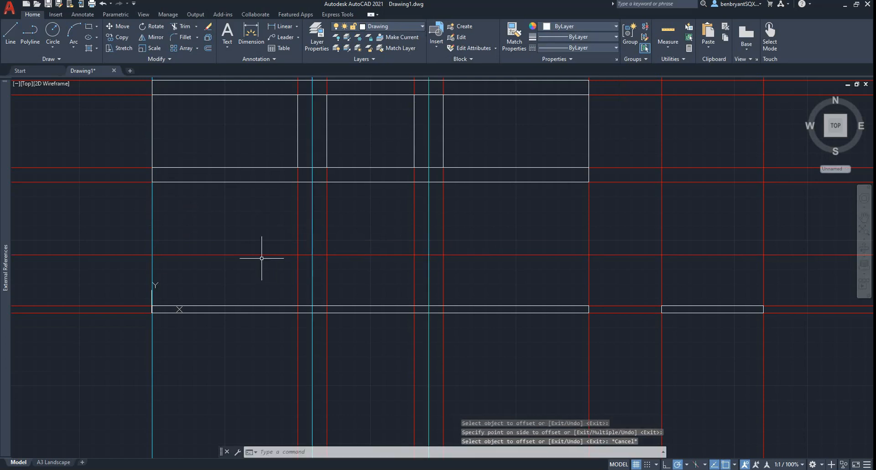
Move the vertical construction line through the origin back to the Construction layer.
left_click(151, 228)
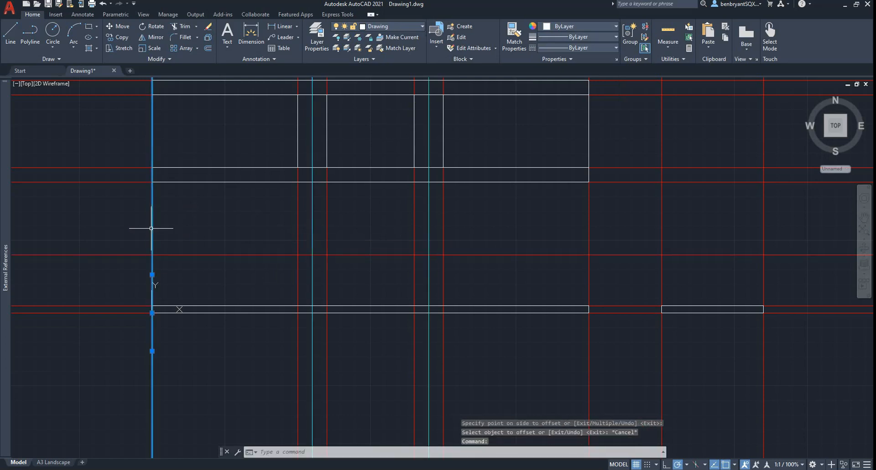
left_click(405, 27)
left_click(381, 51)
key("Escape")
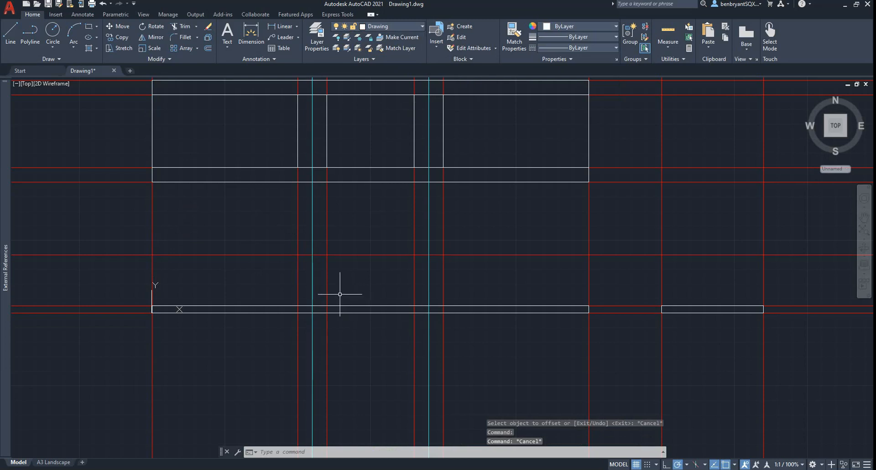
Consult Day 08.pdf in Acrobat, and offset the horizontal construction line through the origin by 15 upward in AutoCAD.
key("alt+Tab")
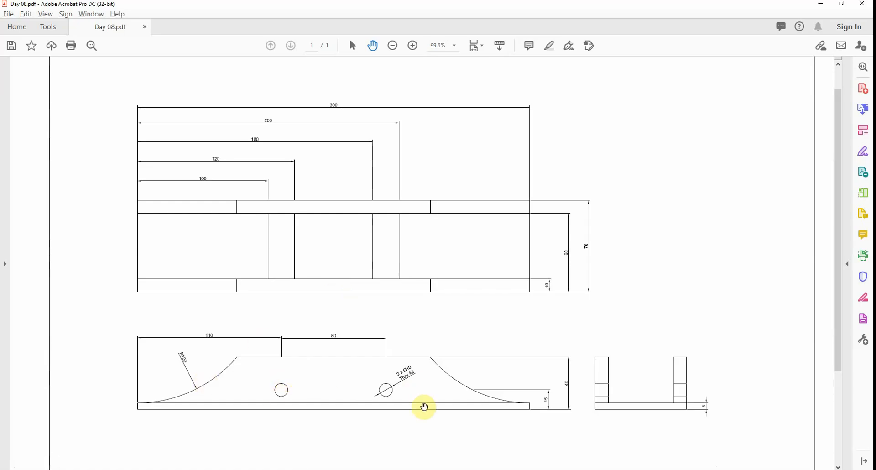
key("alt+Tab")
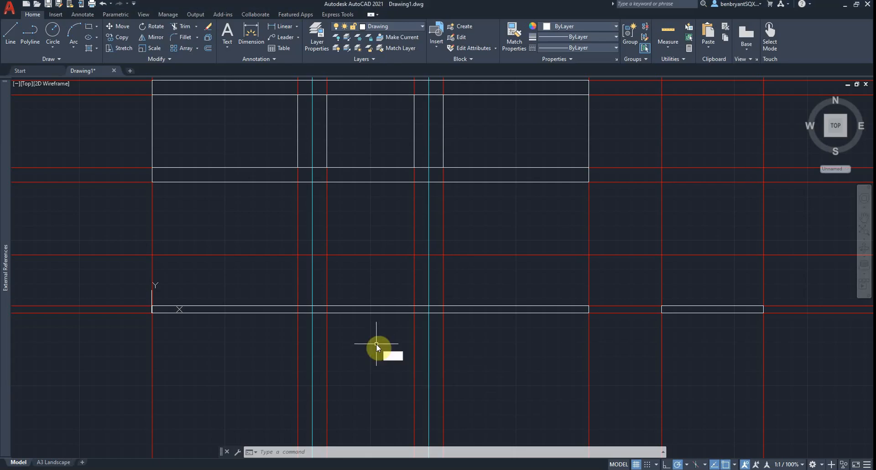
type("offset")
key("Return")
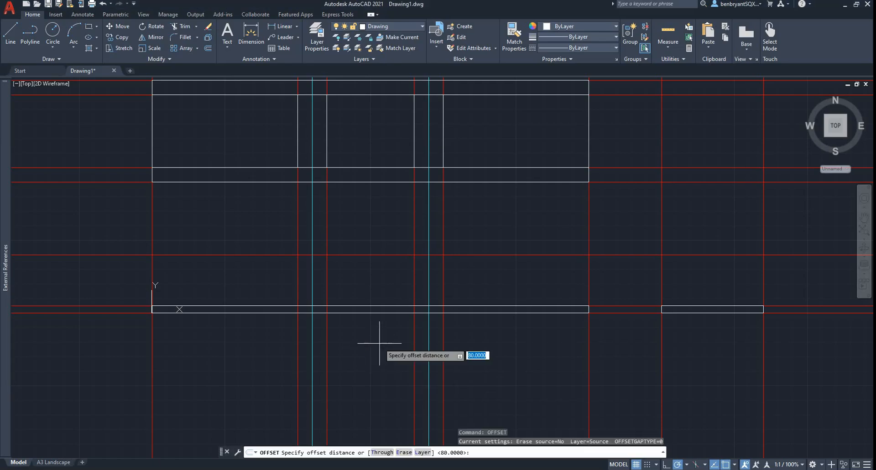
type("15")
key("Return")
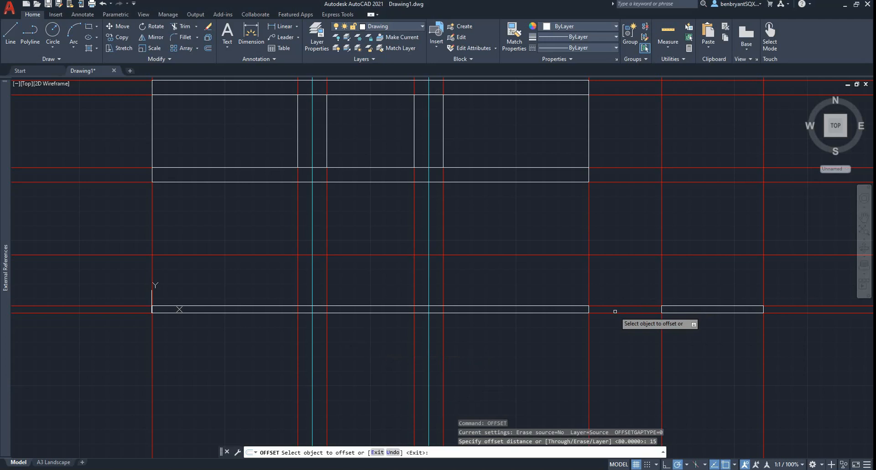
left_click(615, 312)
left_click(616, 297)
key("Escape")
Move the horizontal construction line 15 above the origin to the vision layer.
left_click(519, 291)
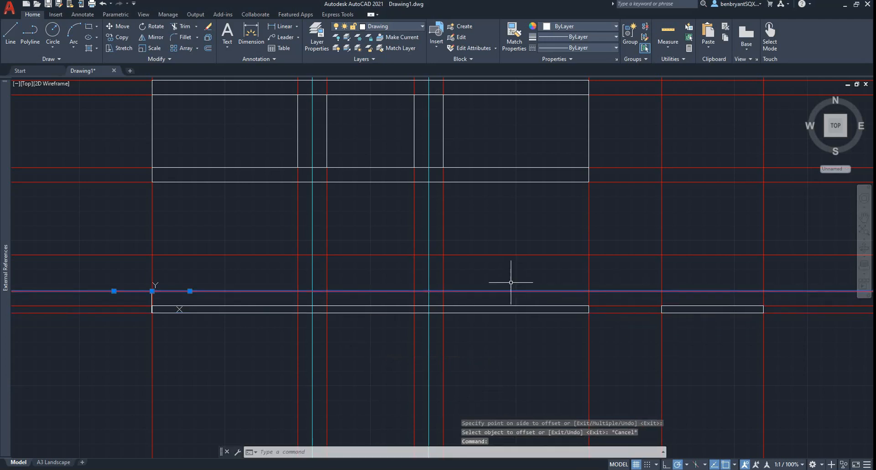
left_click(383, 26)
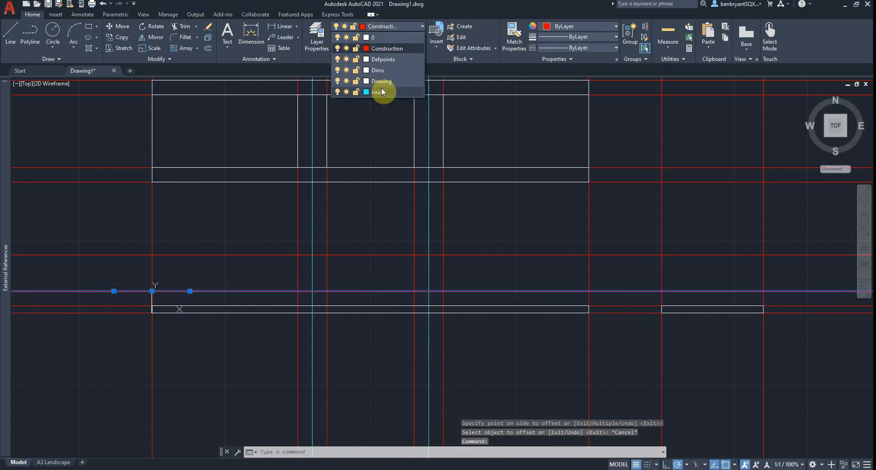
left_click(382, 89)
key("Escape")
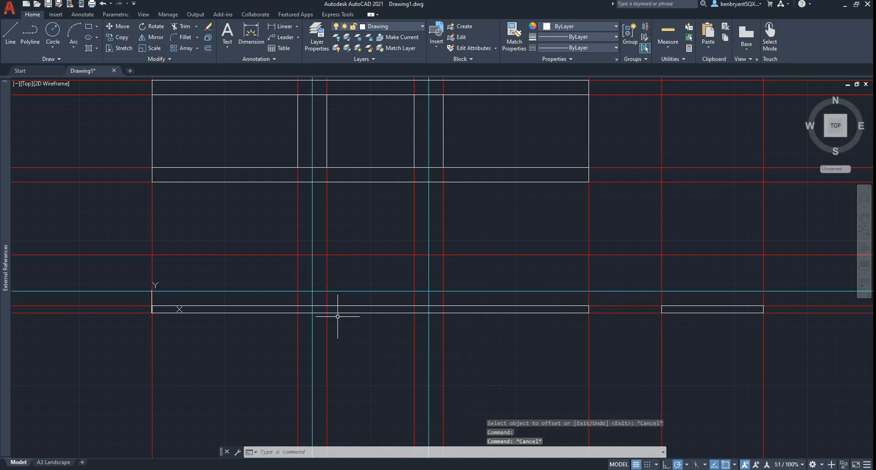
Consult Day 08.pdf in Acrobat, and draw a vertical line 100 long upward from the upper-left corner of the front view's base rectangle.
key("alt+Tab")
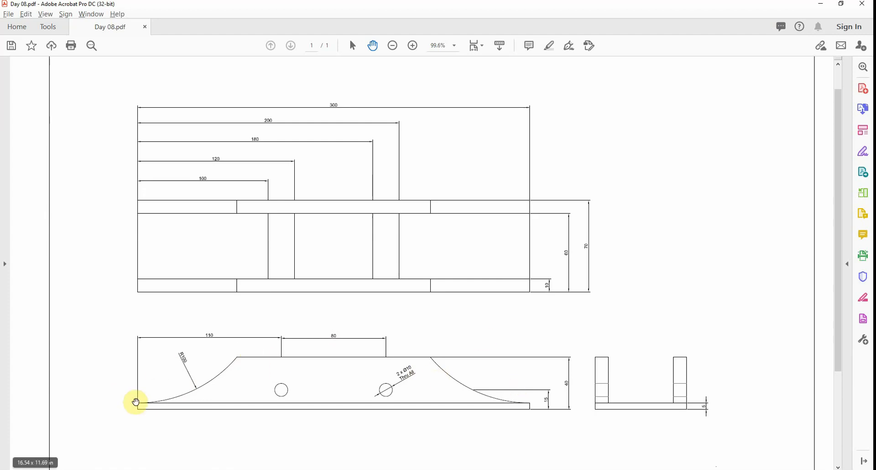
key("alt+Tab")
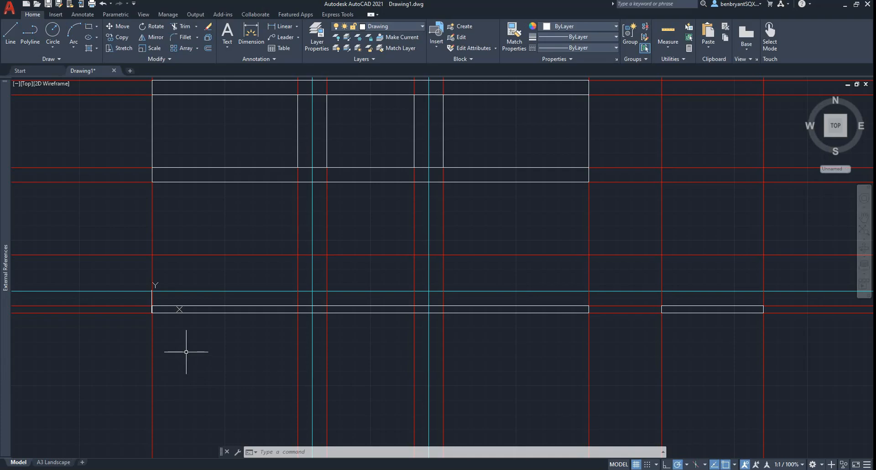
key("alt+Tab")
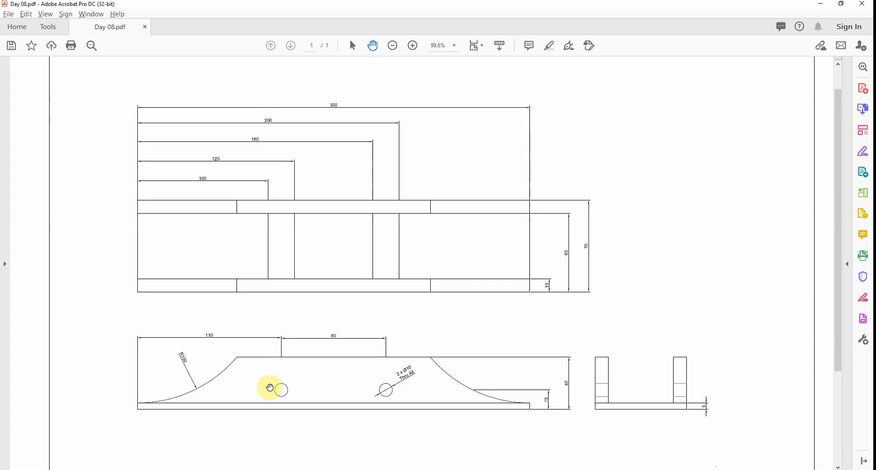
key("alt+Tab")
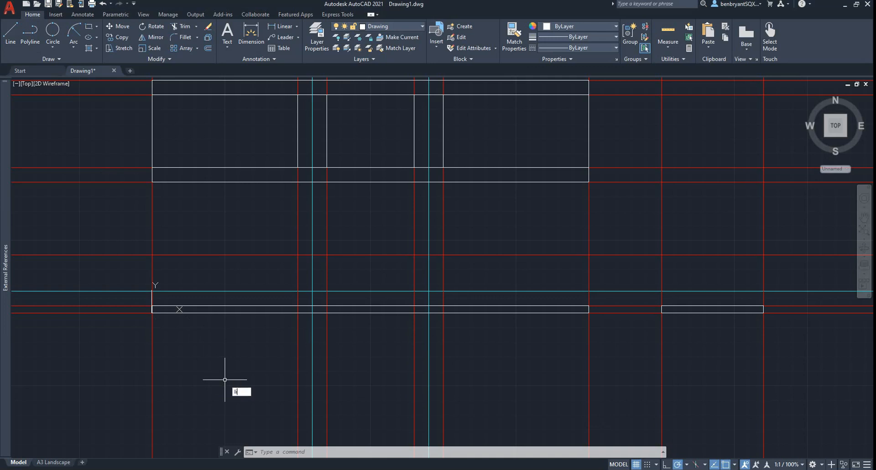
key("Return")
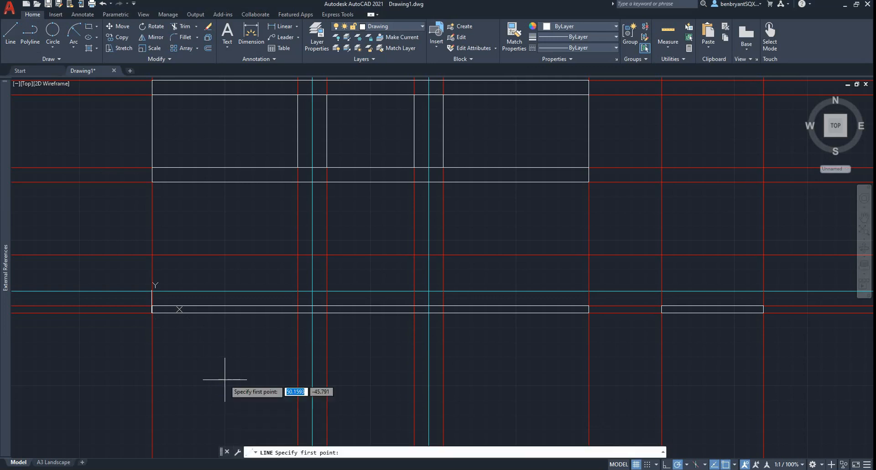
left_click(152, 306)
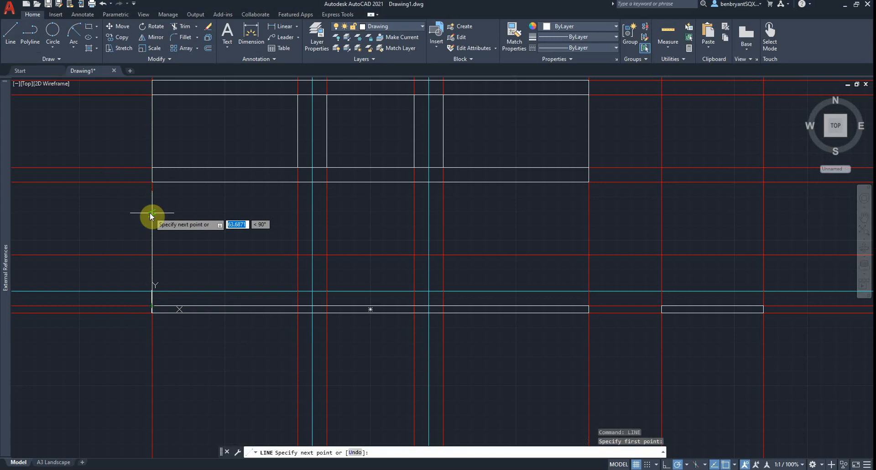
key("Return")
key("Escape")
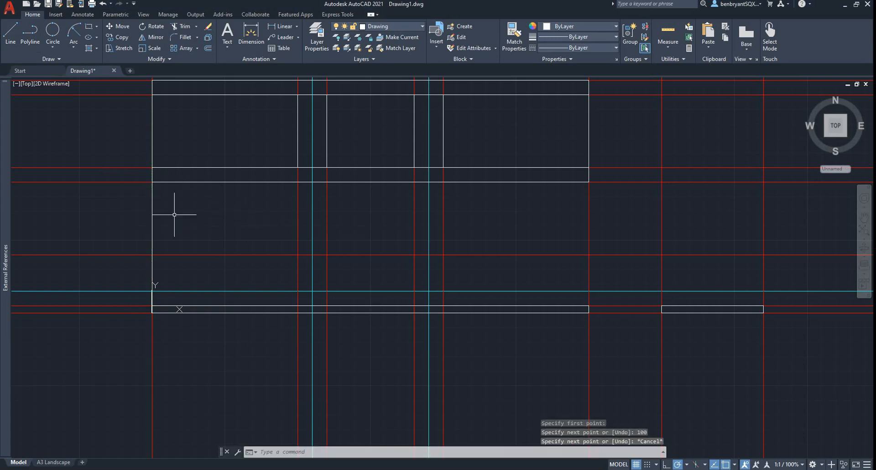
Move the 100-long vertical line above the front view's base rectangle to the vision layer.
left_click(153, 212)
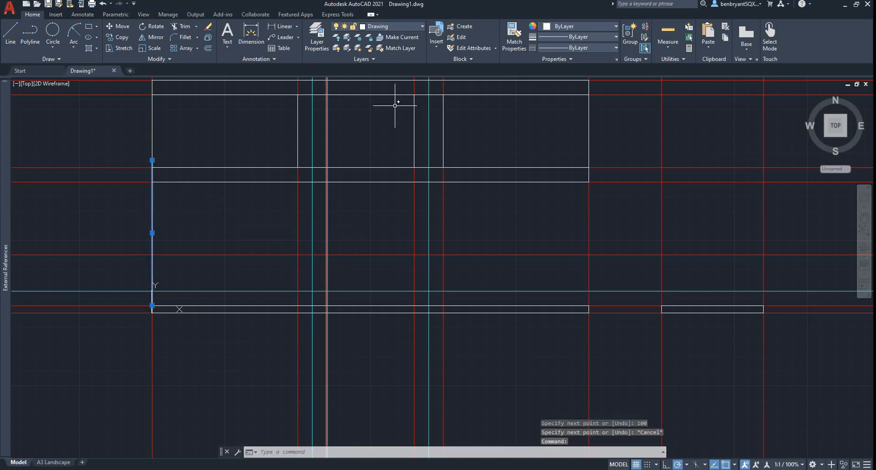
left_click(403, 26)
left_click(390, 91)
key("Escape")
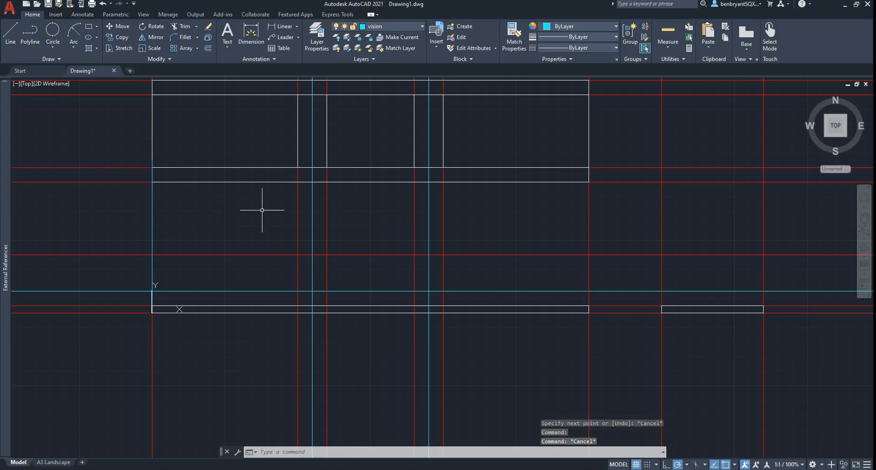
Draw a circle of radius 100 centred on the upper end of the cyan vertical line.
left_click(53, 44)
left_click(53, 90)
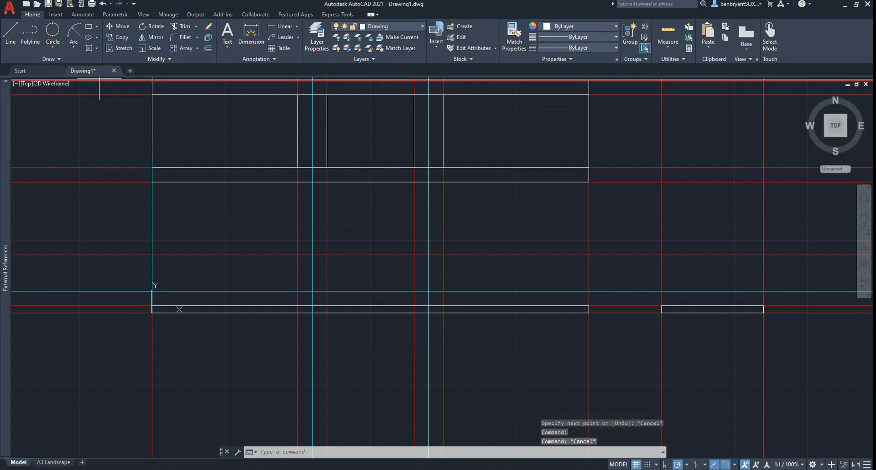
left_click(153, 161)
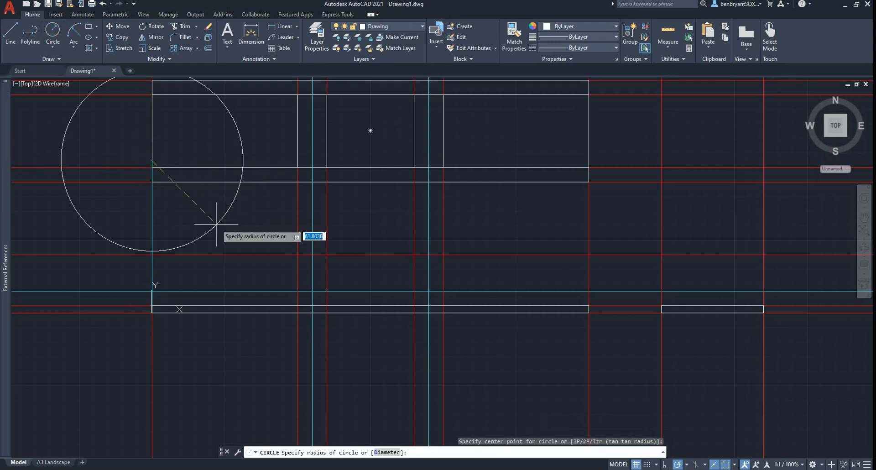
key("Return")
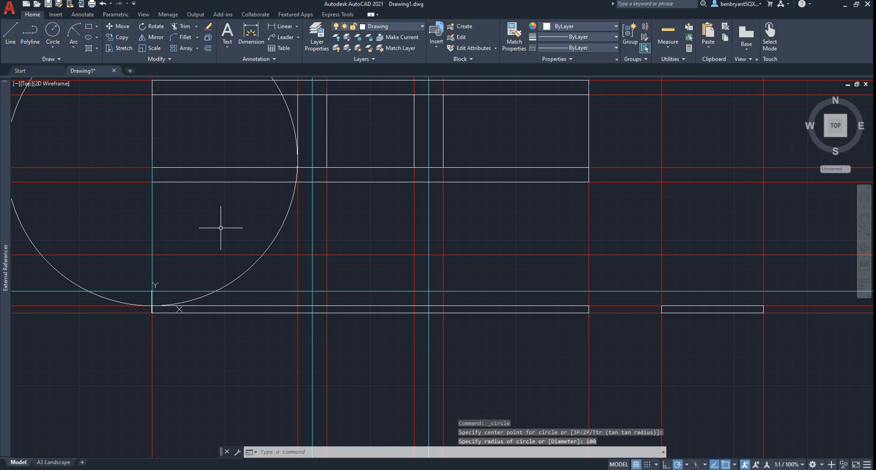
key("Escape")
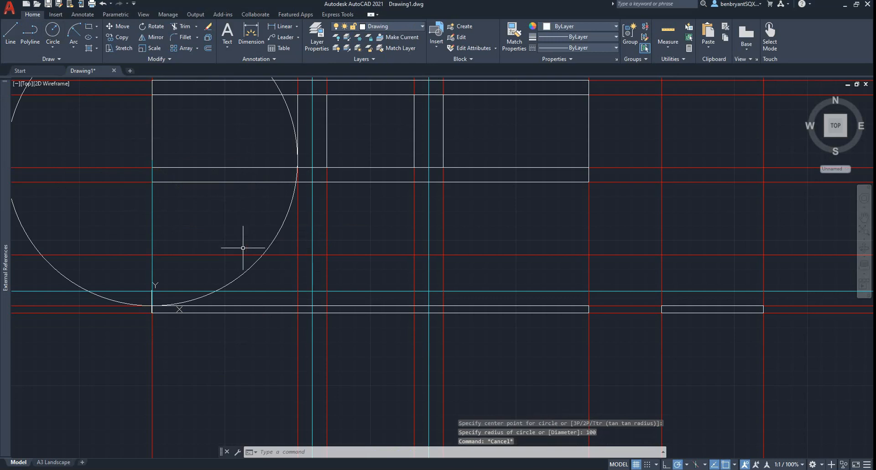
type("line")
key("Return")
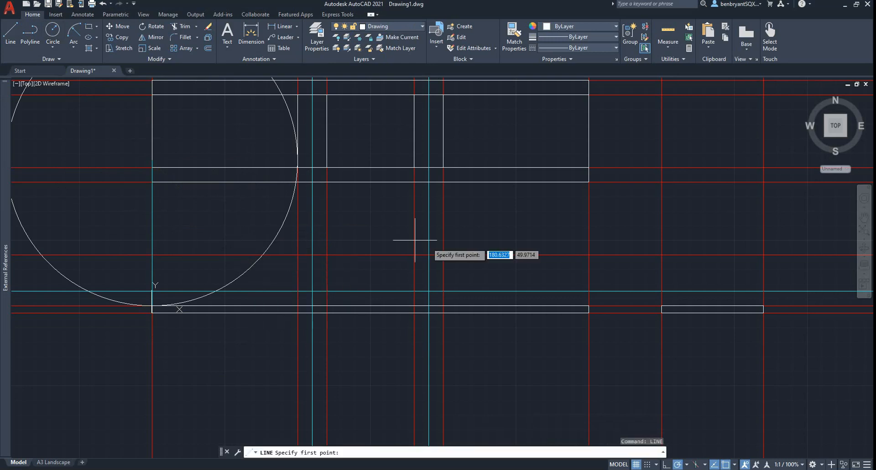
left_click(588, 254)
left_click(153, 312)
key("Escape")
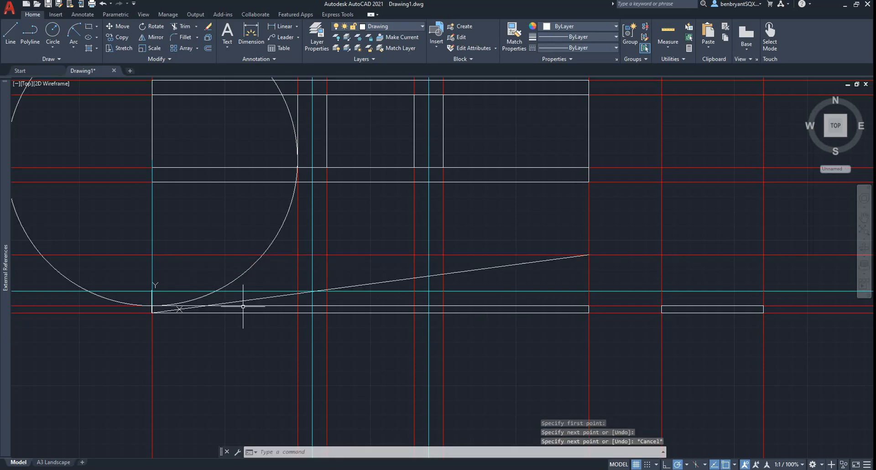
left_click(261, 298)
key("Delete")
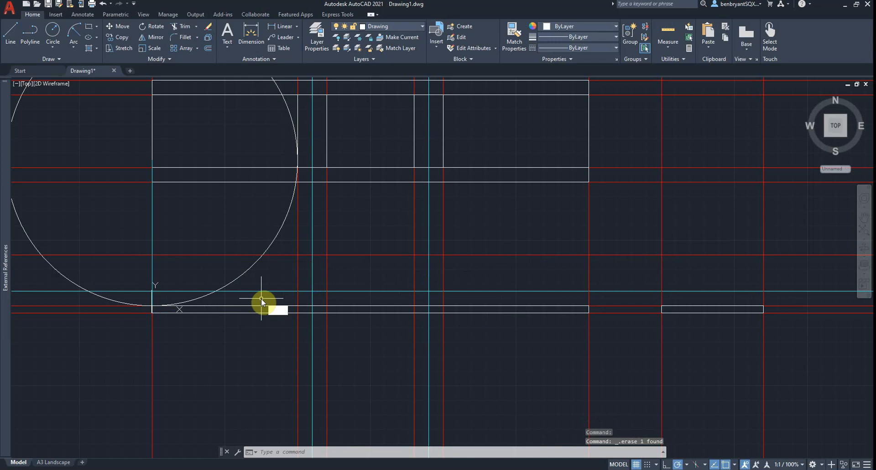
Draw the front view's top edge along the horizontal construction line at height 40, from the vertical through the origin to the vertical at 300.
type("l")
key("Return")
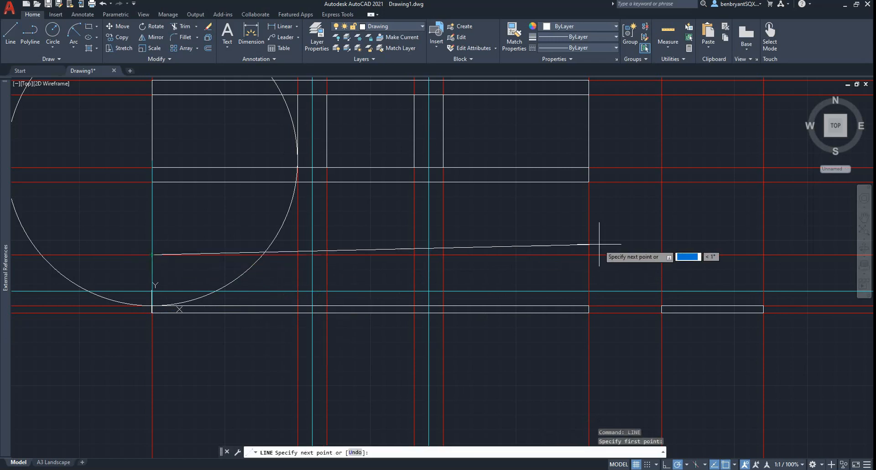
left_click(588, 255)
key("Escape")
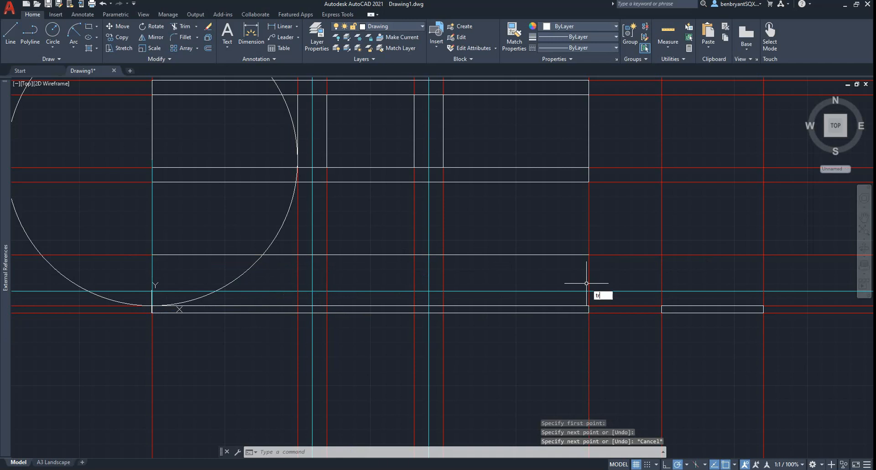
Trim the front view's top edge inside the R100 circle, and the circle's right-hand side above that edge up through the top view.
type("trim")
key("Return")
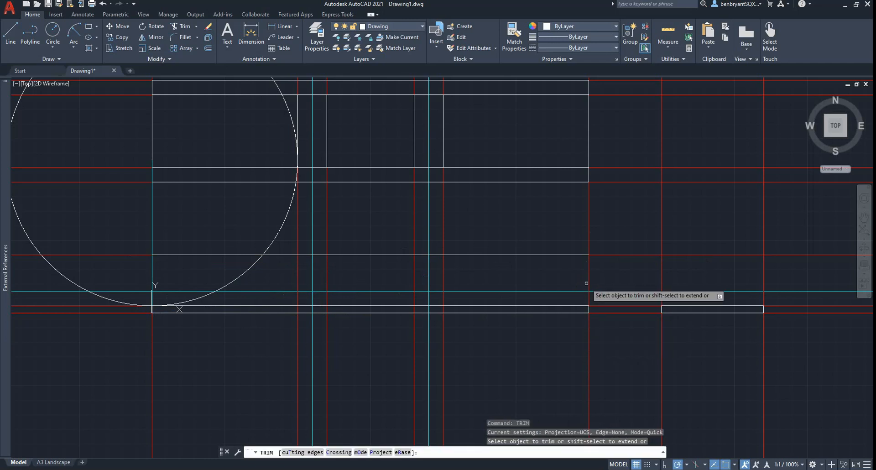
left_click(227, 254)
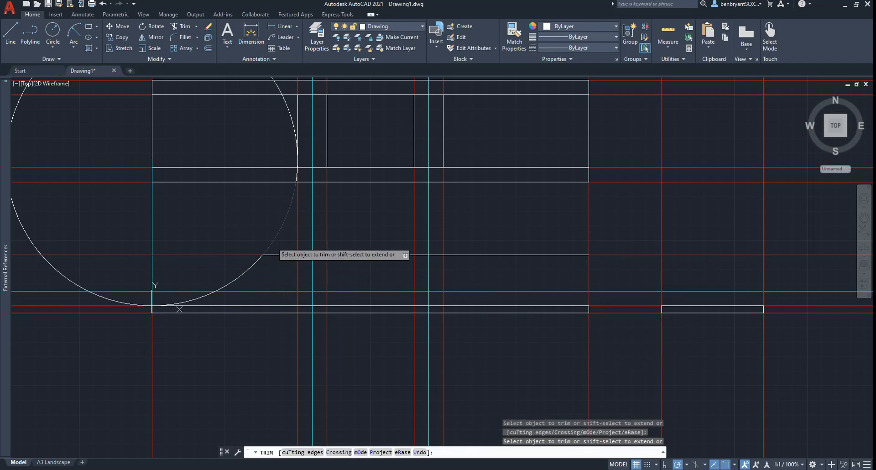
left_click(296, 174)
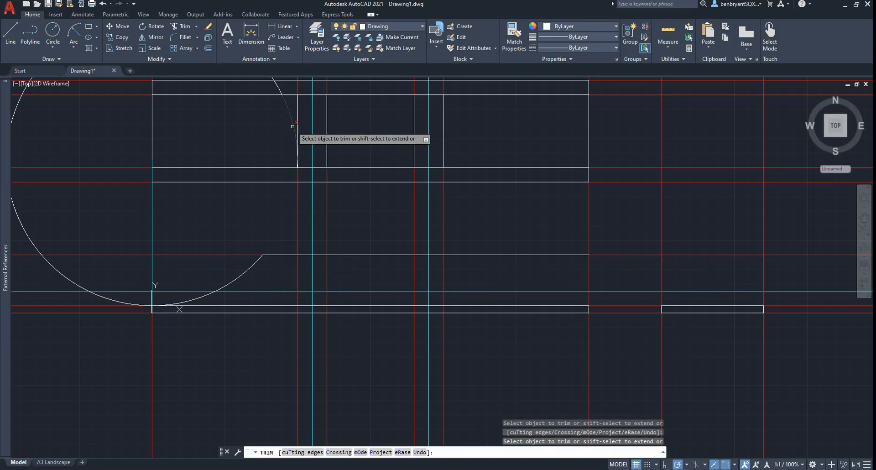
scroll(283, 166, "down", 3)
scroll(297, 201, "up", 8)
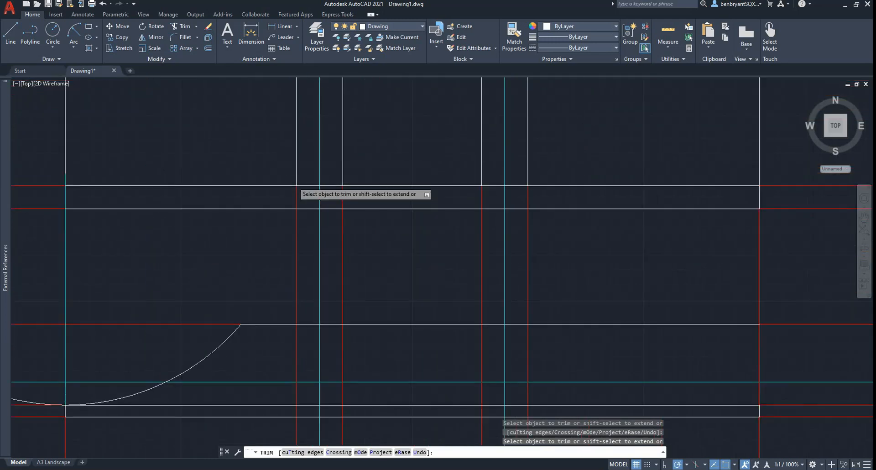
scroll(298, 196, "up", 6)
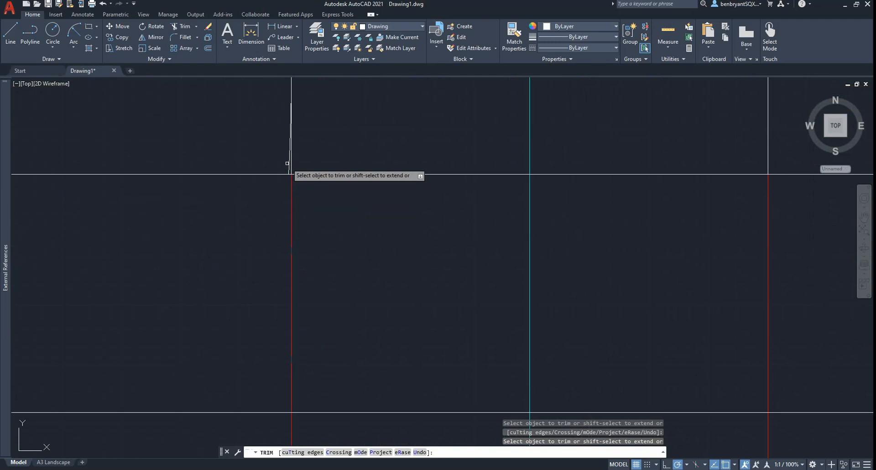
scroll(269, 169, "down", 6)
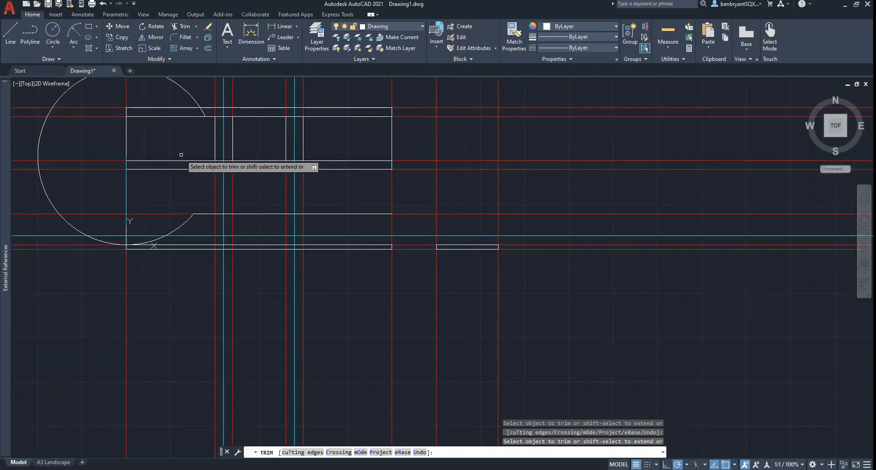
middle_click_drag(181, 154, 260, 183)
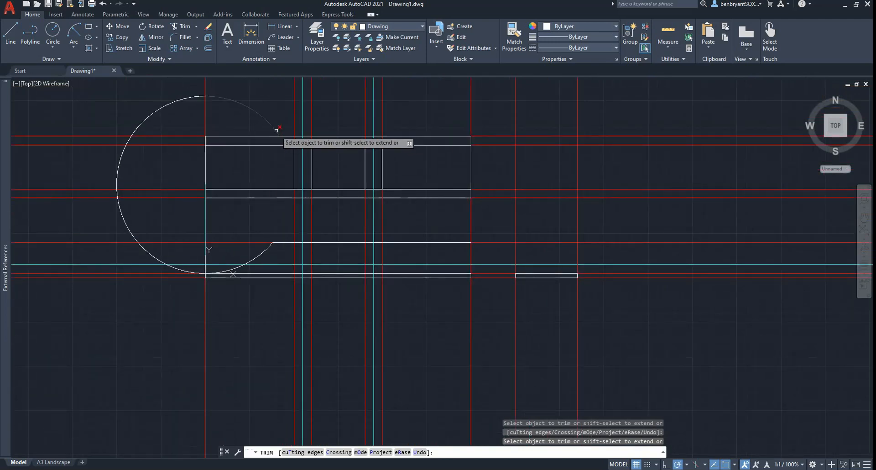
Trim away the rest of the circle, keeping only the arc from the base rectangle's upper-left corner to the front view's top edge.
left_click(132, 132)
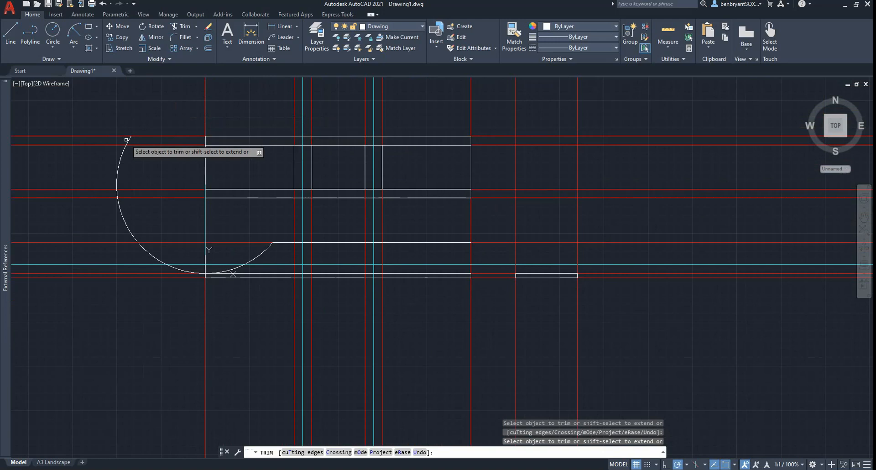
left_click(127, 141)
left_click(118, 158)
left_click(120, 158)
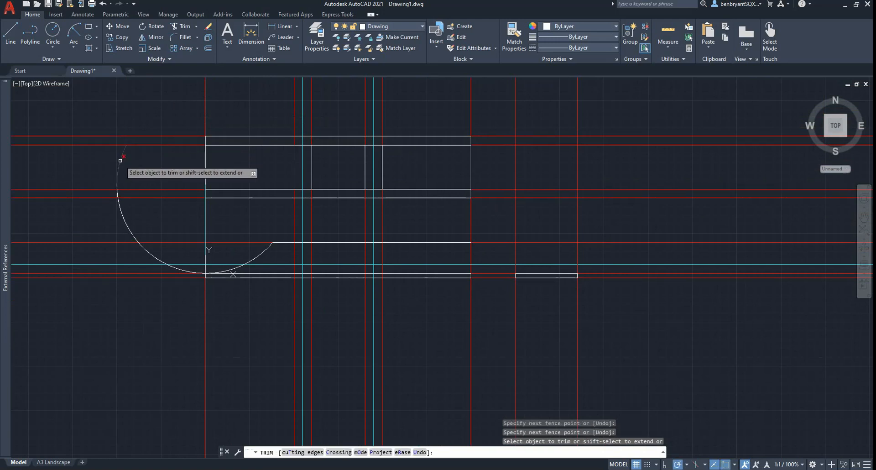
left_click(119, 206)
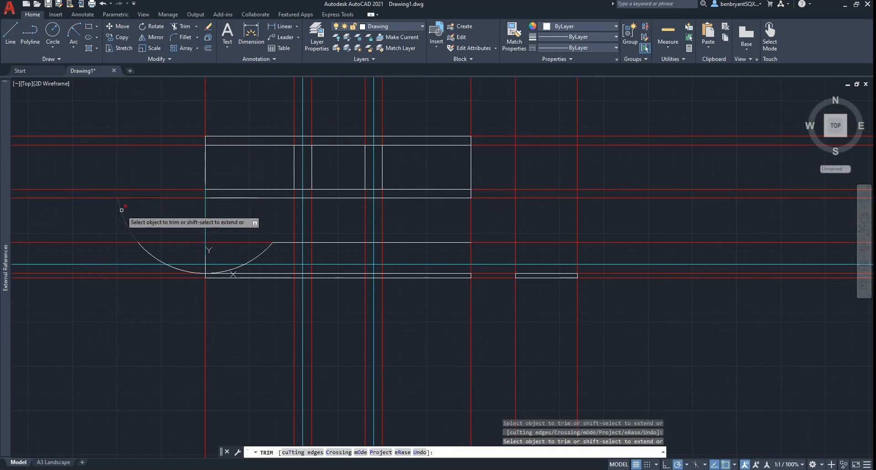
left_click(153, 254)
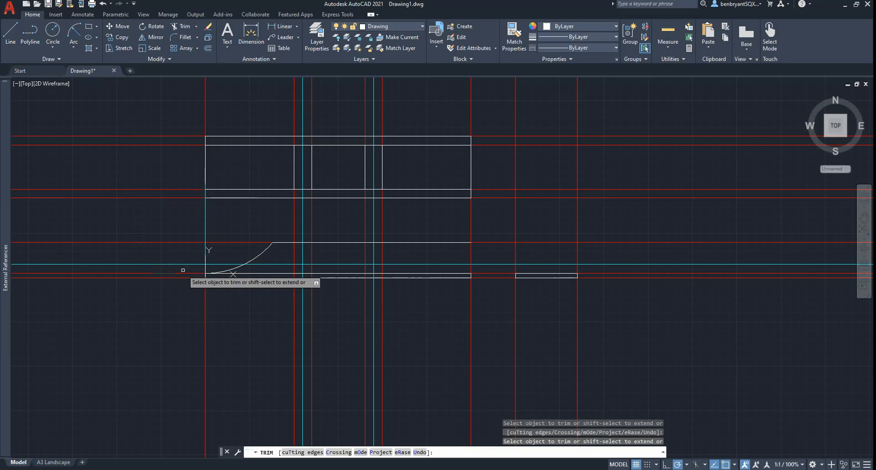
scroll(183, 270, "up", 4)
scroll(388, 276, "down", 4)
middle_click_drag(426, 283, 380, 281)
key("Escape")
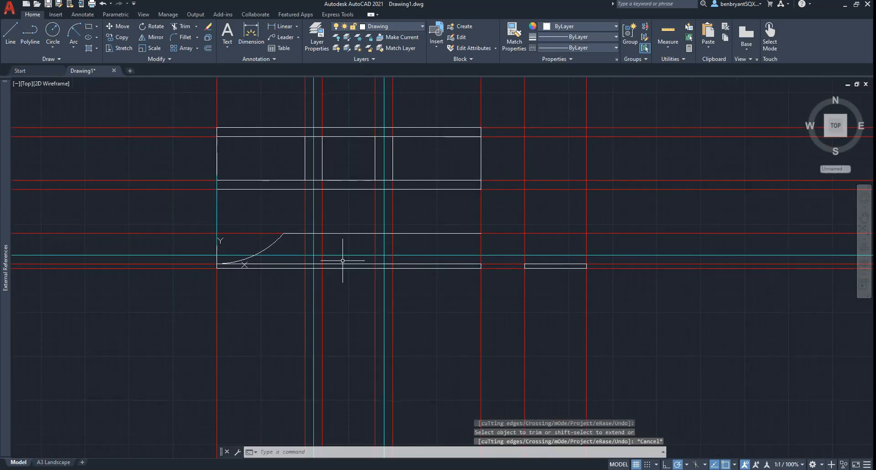
Offset the vertical construction line through the origin by 150 to the right to mark the front view's centre.
type("mirr")
key("Escape")
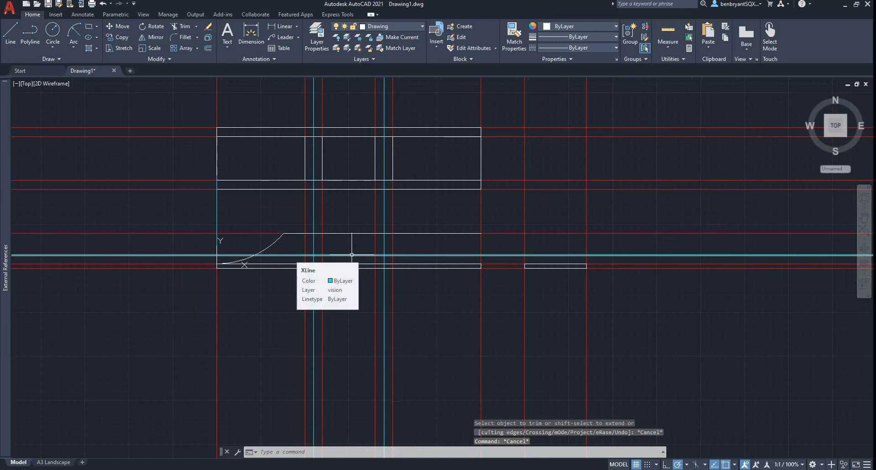
left_click(352, 255)
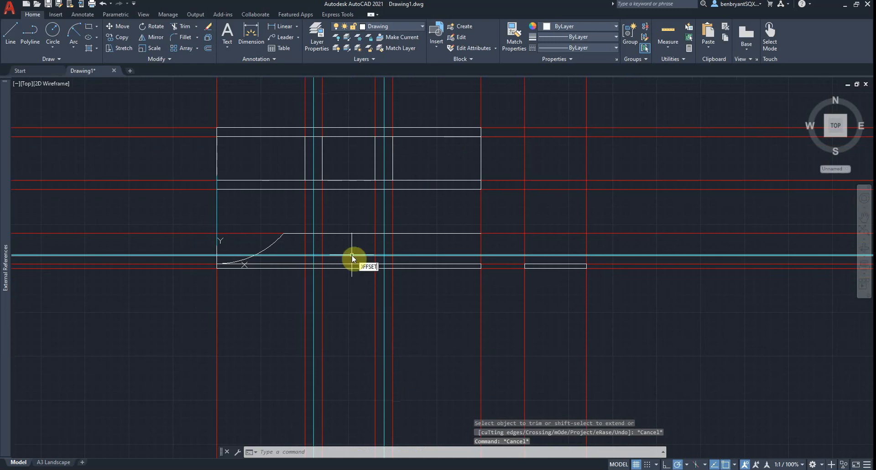
key("Return")
key("Return")
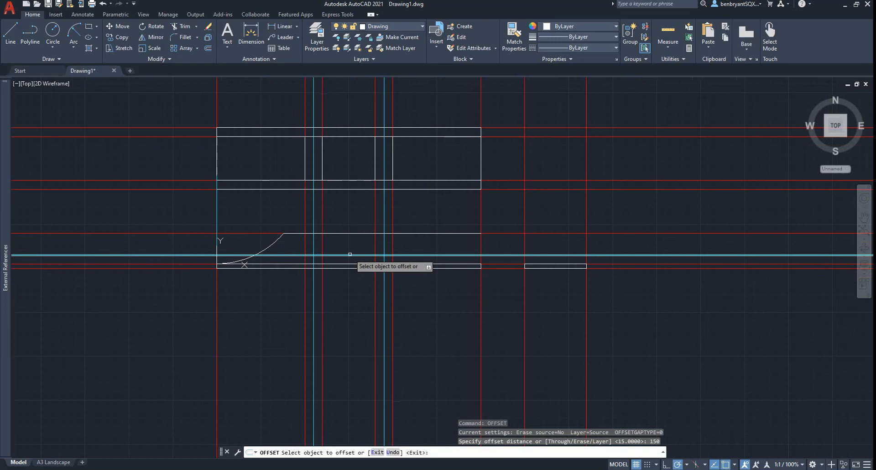
left_click(217, 292)
left_click(358, 314)
key("Escape")
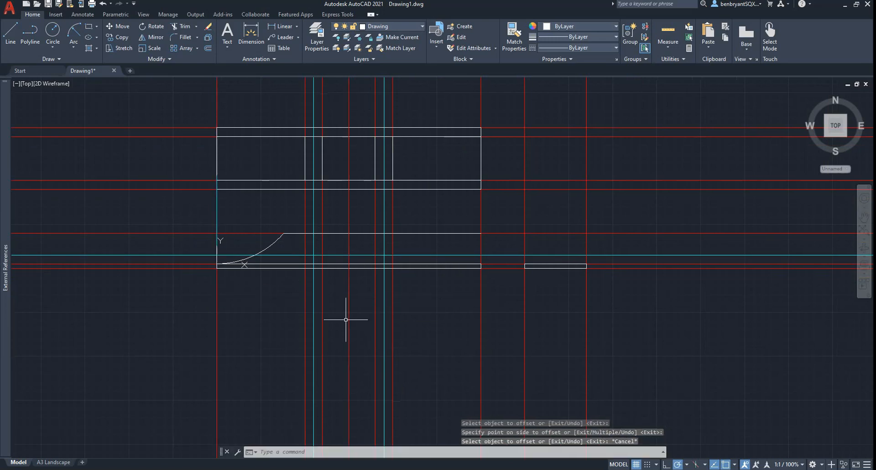
Mirror the front view's R100 arc about the vertical construction line at 150, keeping the original arc.
type("mirror")
key("Return")
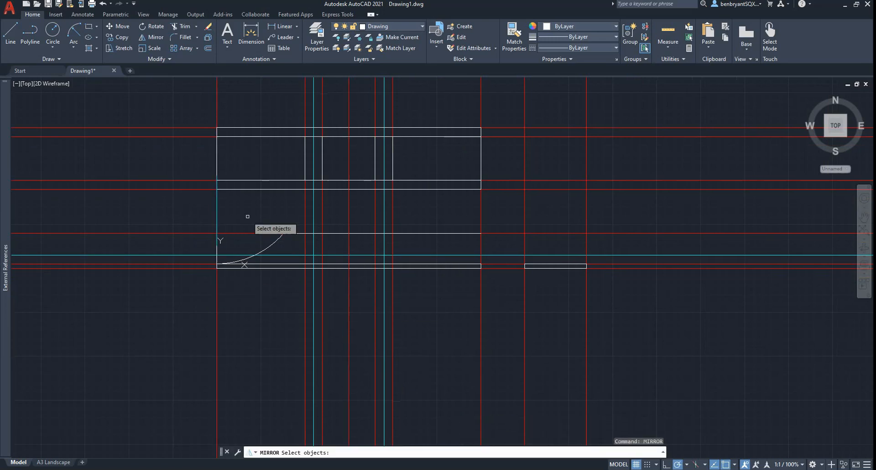
left_click(274, 241)
key("Return")
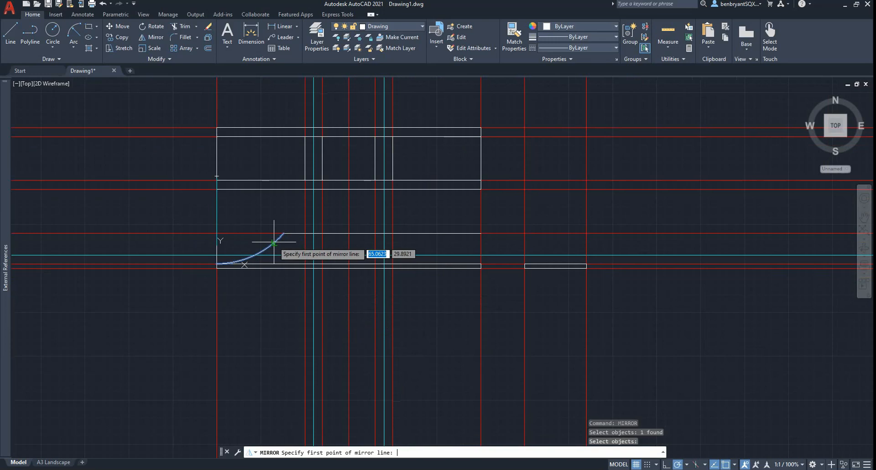
left_click(349, 266)
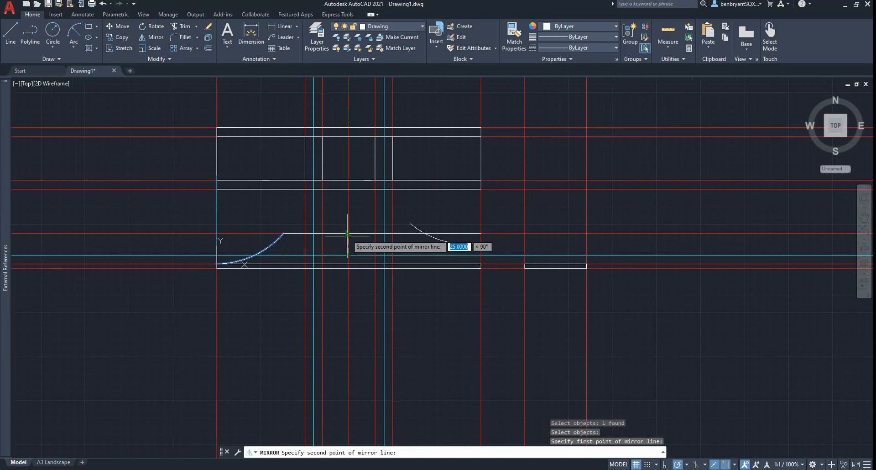
left_click(347, 235)
left_click(368, 265)
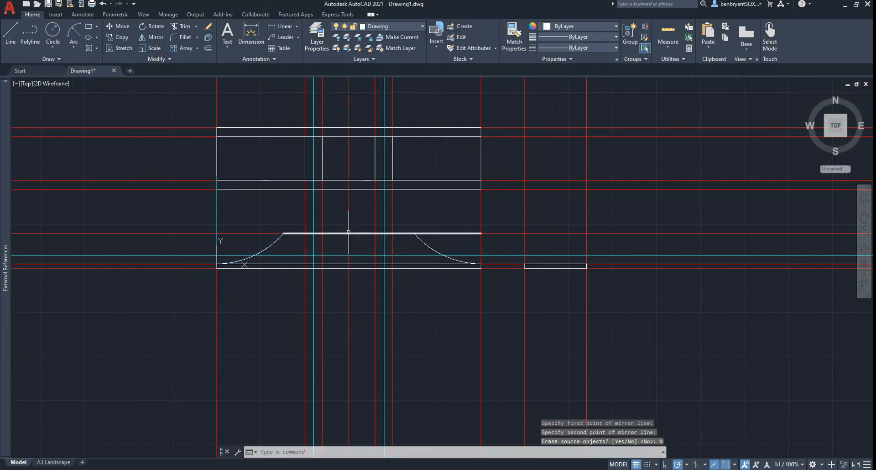
Shorten the front view's top edge so its right end meets the upper end of the mirrored arc.
left_click(460, 233)
left_click(481, 233)
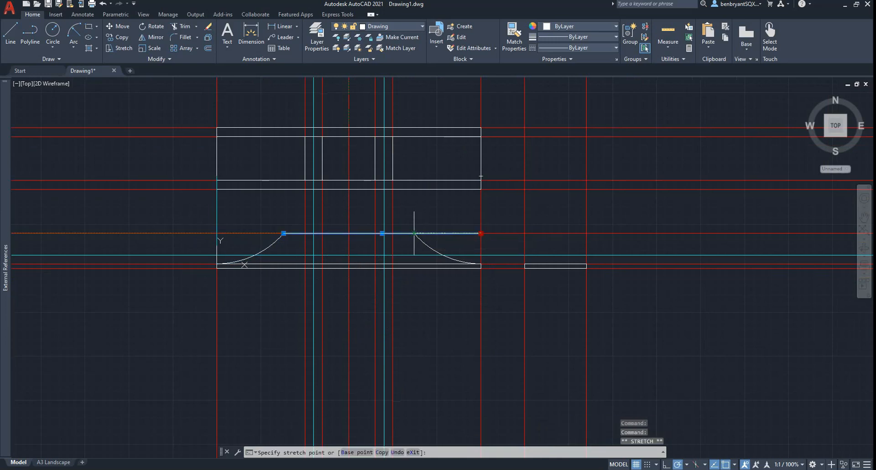
key("Escape")
scroll(400, 252, "up", 5)
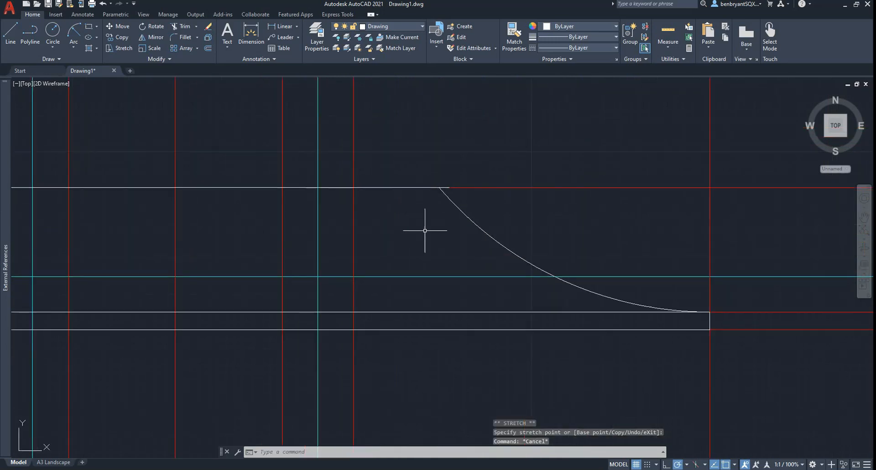
left_click(444, 187)
left_click(449, 187)
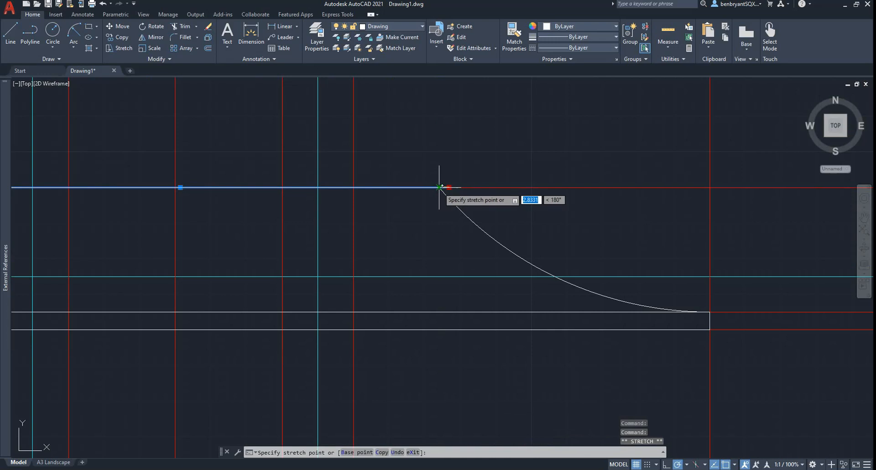
key("Escape")
scroll(358, 241, "down", 2)
scroll(358, 242, "down", 2)
scroll(265, 255, "down", 4)
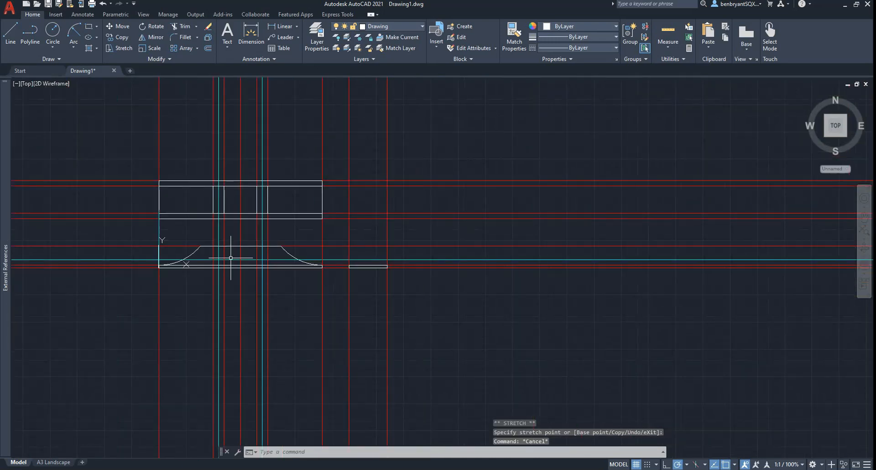
Measure the horizontal distance from the front view's left side to the left arc's upper end with a temporary linear dimension, and delete that dimension.
middle_click_drag(230, 256, 283, 280)
scroll(284, 278, "up", 2)
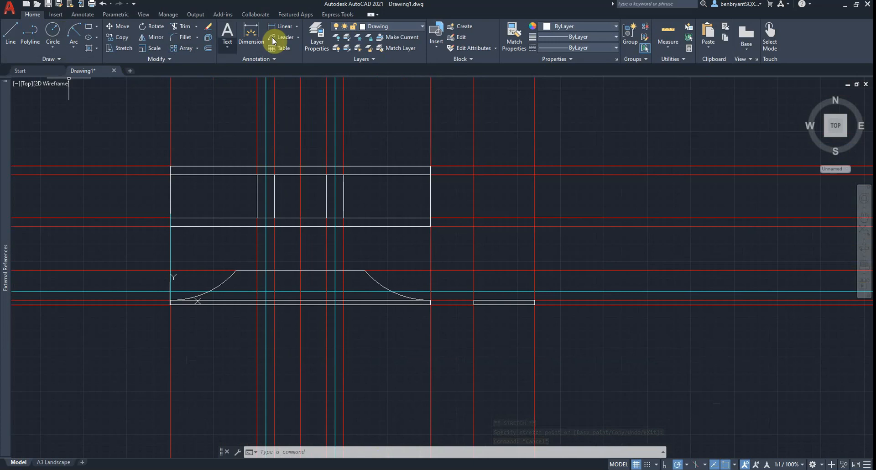
left_click(291, 26)
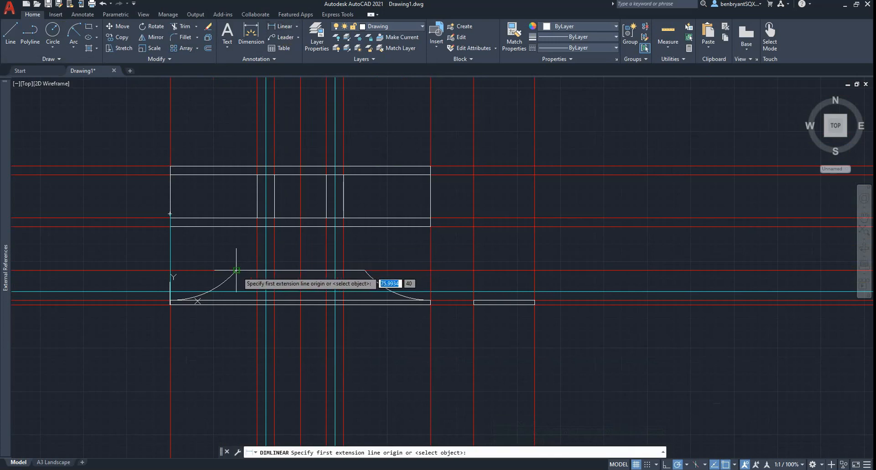
left_click(197, 273)
left_click(236, 270)
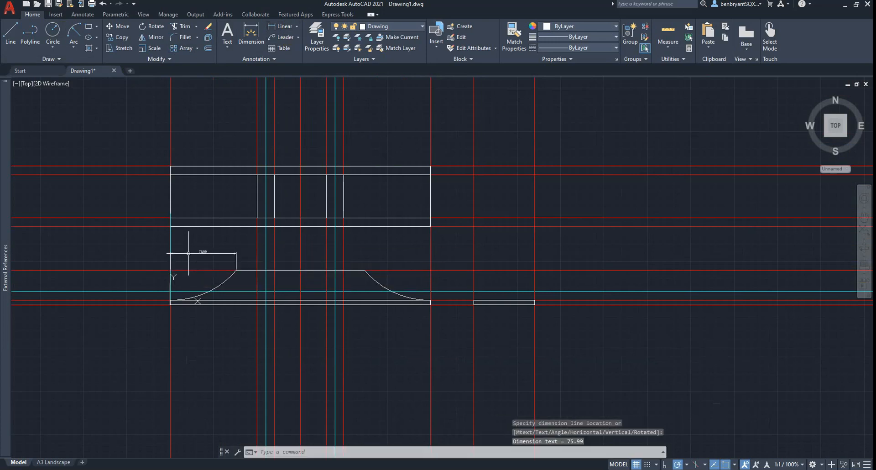
scroll(216, 262, "up", 4)
left_click(219, 243)
left_click(219, 243)
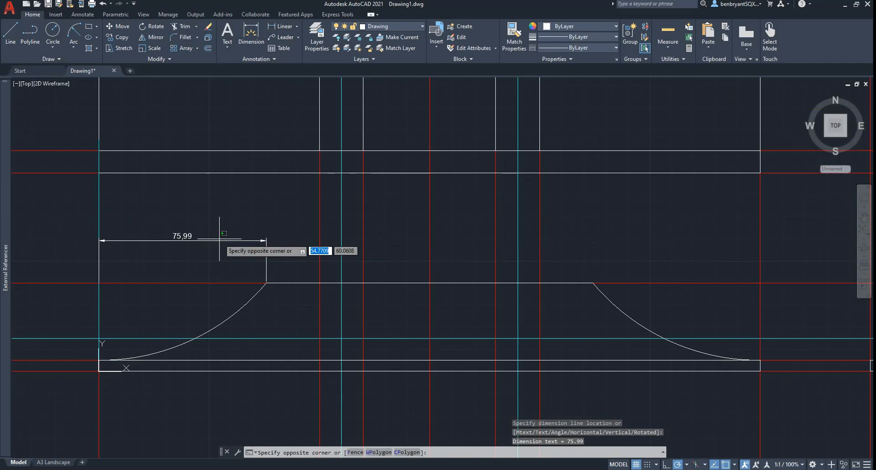
left_click(218, 239)
key("Delete")
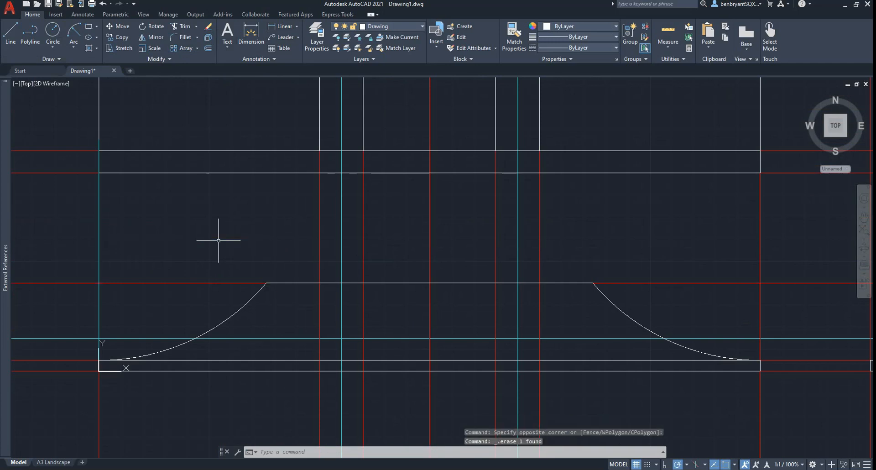
Offset the vertical construction lines at the left and right ends of the front view inward by 75.99.
scroll(237, 235, "down", 2)
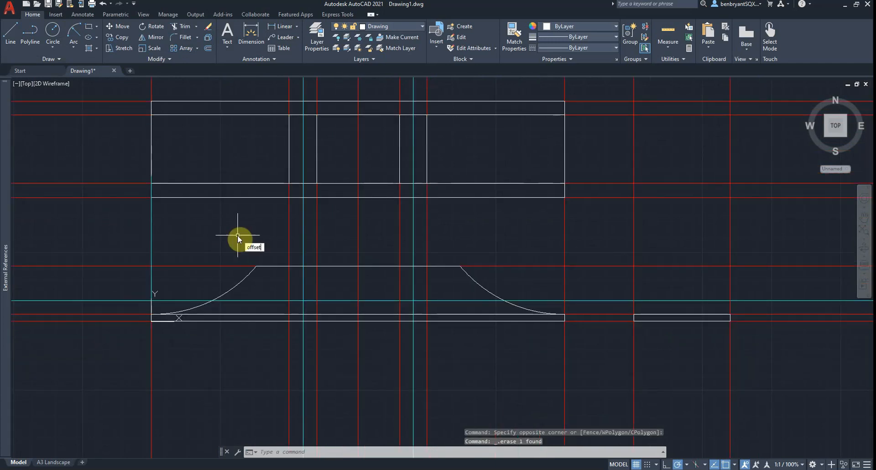
key("Return")
type("75.99")
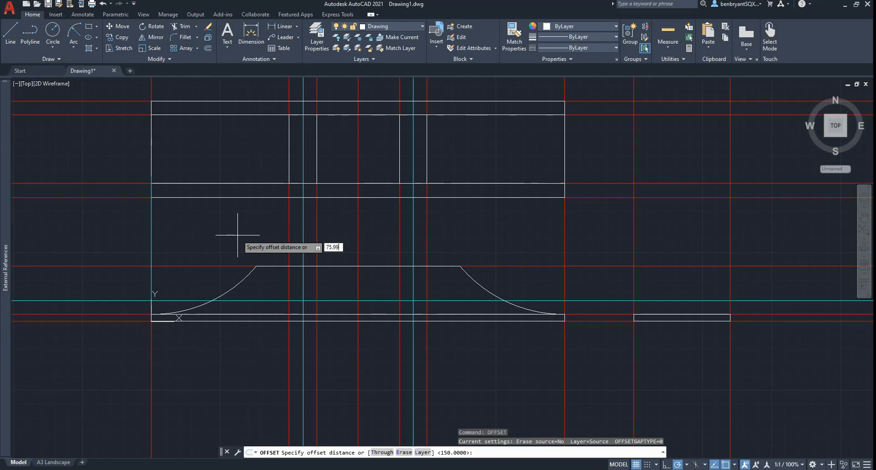
key("Return")
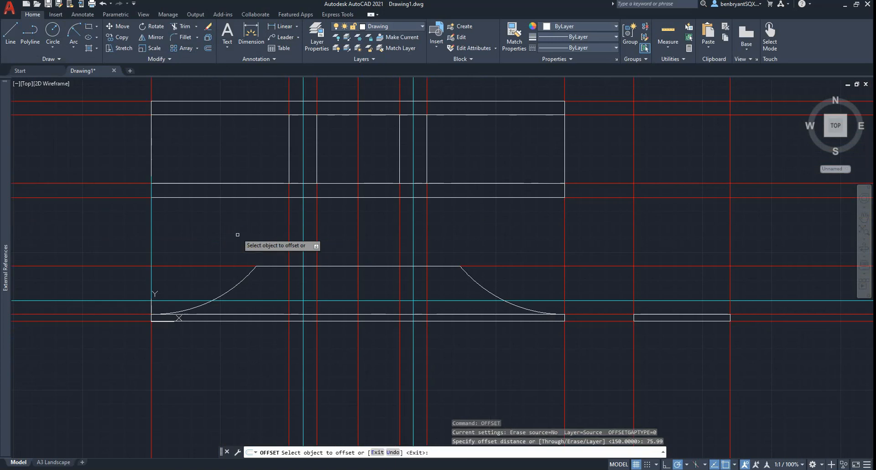
left_click(151, 325)
left_click(207, 327)
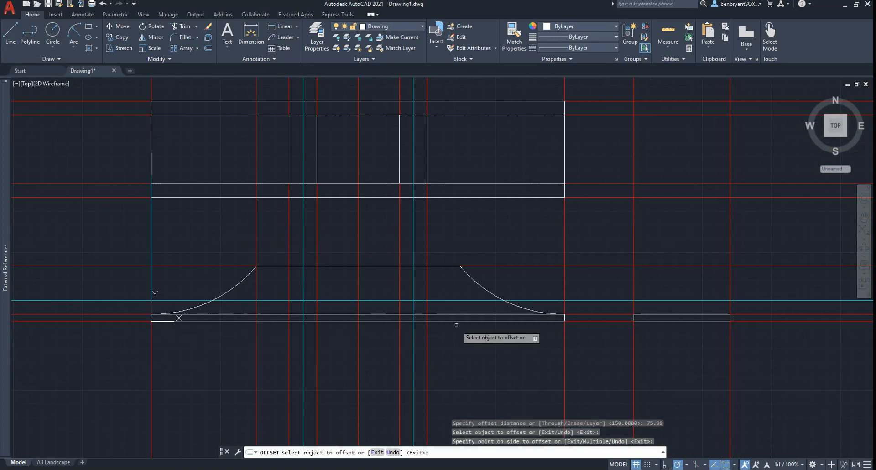
left_click(565, 340)
left_click(465, 333)
Draw two short vertical lines across the top view's upper and lower strips, aligned with the left arc's upper end.
middle_click_drag(458, 195, 443, 240)
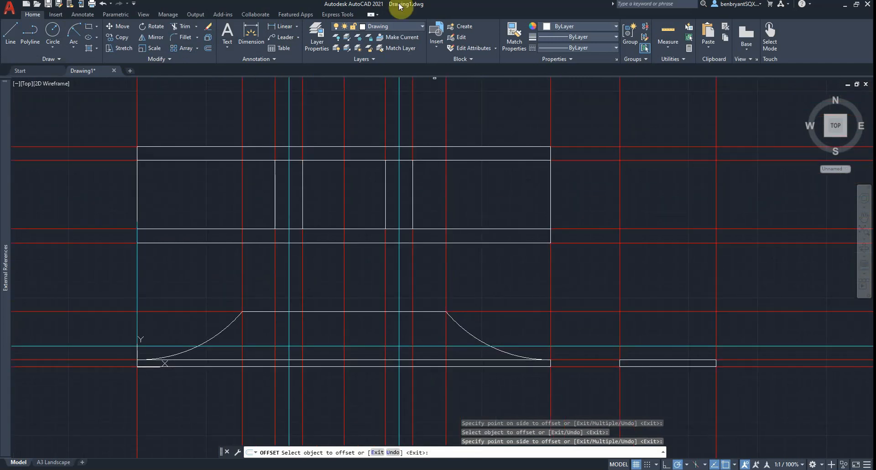
left_click(12, 32)
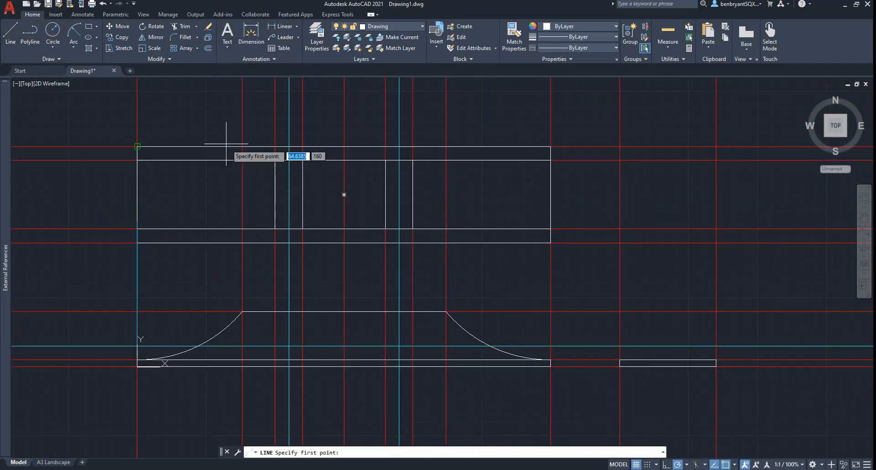
left_click(242, 146)
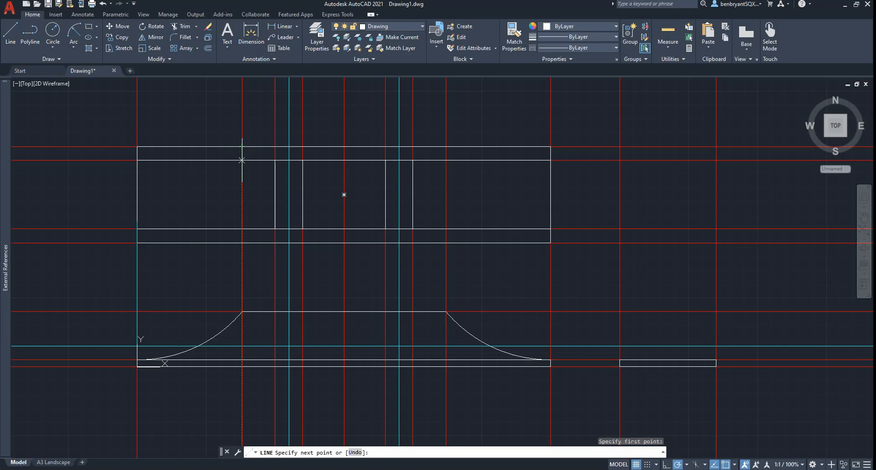
left_click(242, 161)
key("Return")
key("Return")
left_click(242, 229)
left_click(242, 242)
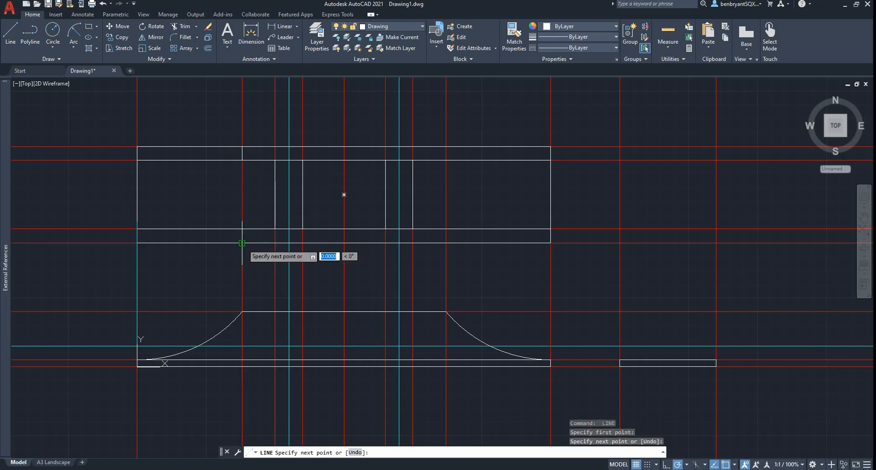
key("Return")
Draw matching vertical lines across the top view's lower and upper strips, aligned with the right arc's upper end.
key("Return")
left_click(446, 242)
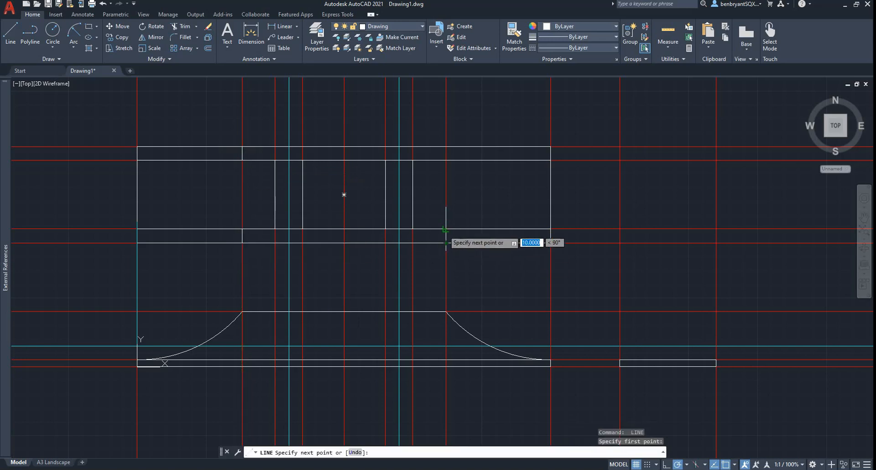
left_click(446, 229)
key("Return")
key("Return")
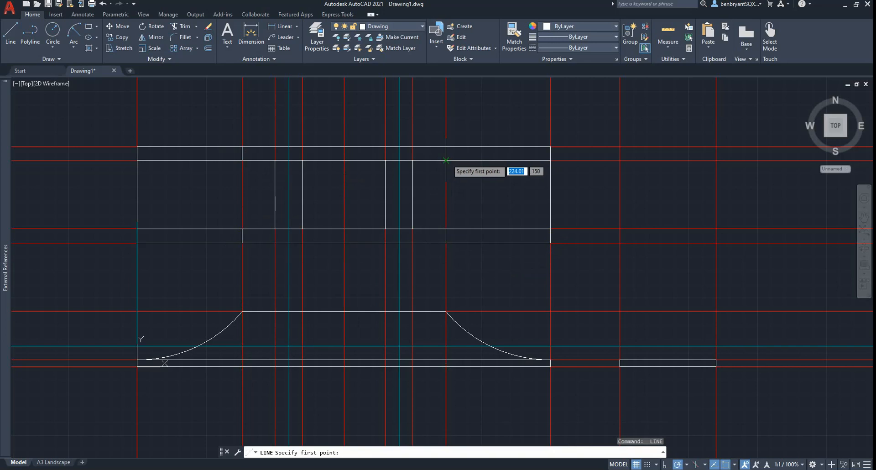
left_click(445, 160)
left_click(446, 147)
key("Return")
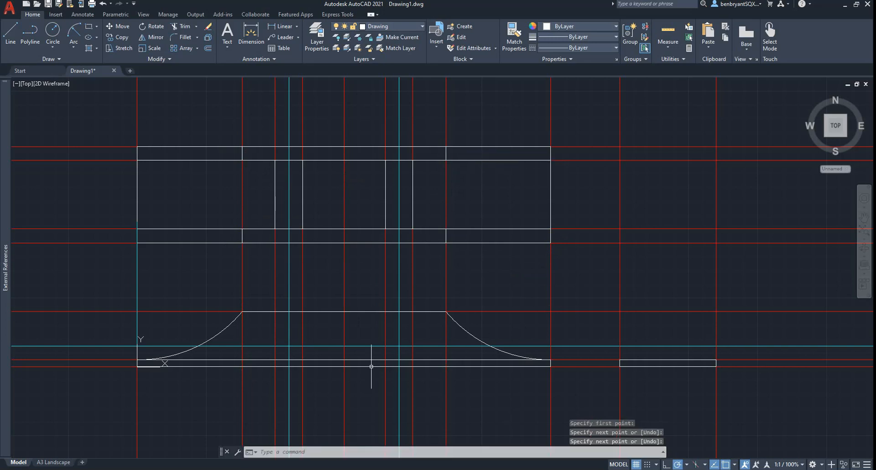
Check the side view in Day 08.pdf, and offset its left and right vertical construction lines inward by 10.
middle_click_drag(493, 343, 394, 308)
key("alt+Tab")
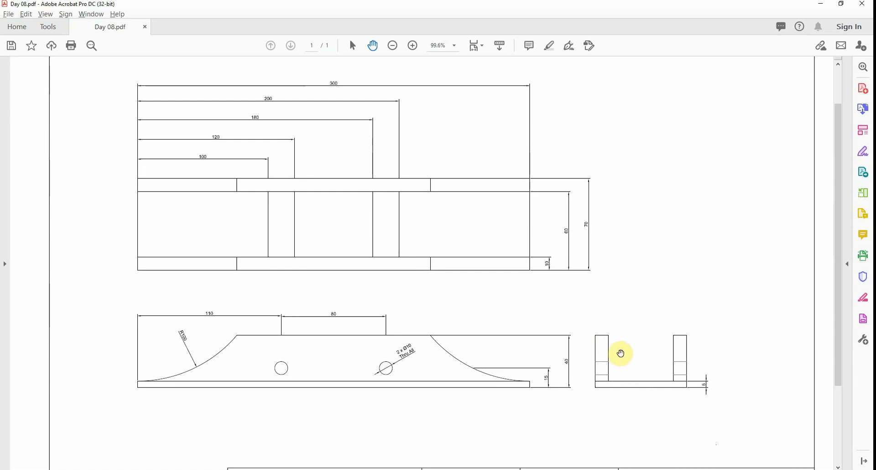
key("alt+Tab")
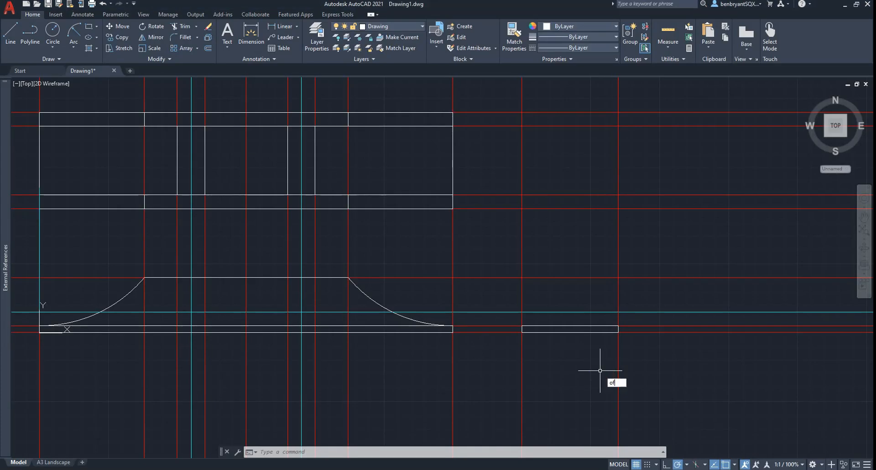
type("offset")
key("Return")
type("10")
key("Return")
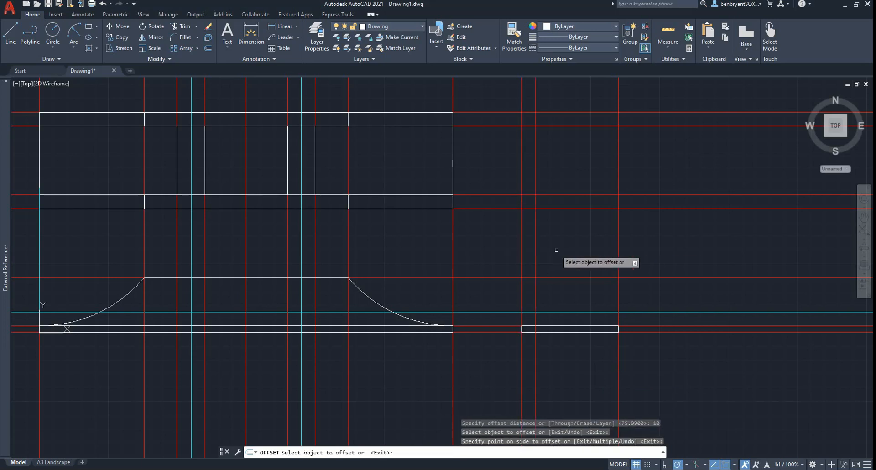
left_click(618, 242)
left_click(597, 245)
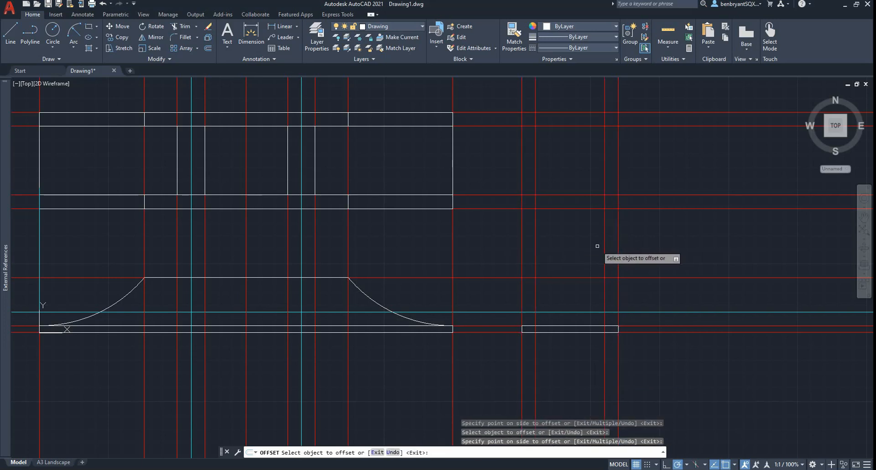
Draw the side view's left upright as a 10 by 35 rectangle from the base's top-left corner to the upper construction line.
key("alt+Tab")
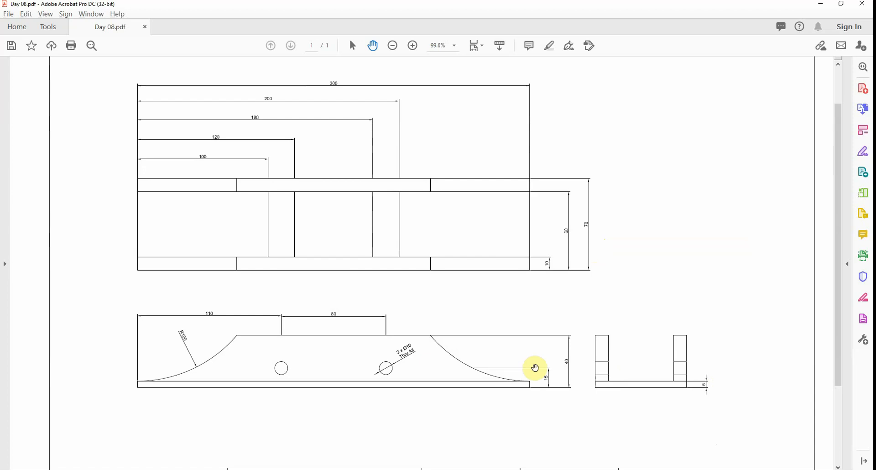
key("alt+Tab")
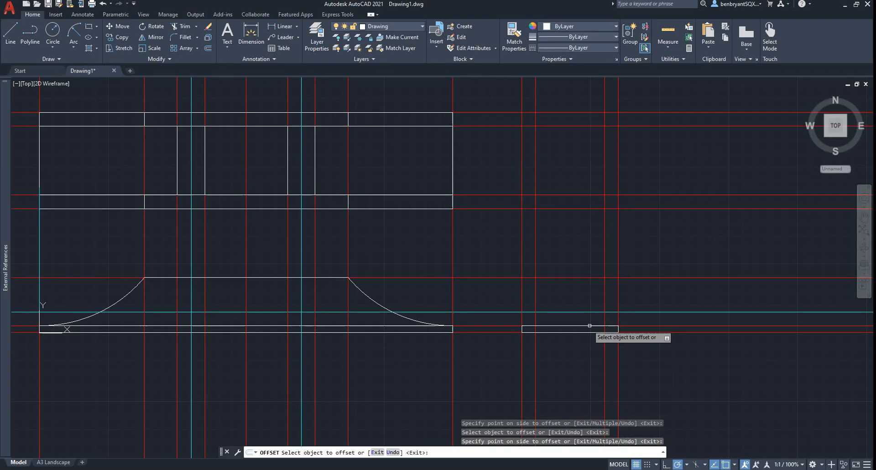
left_click(89, 27)
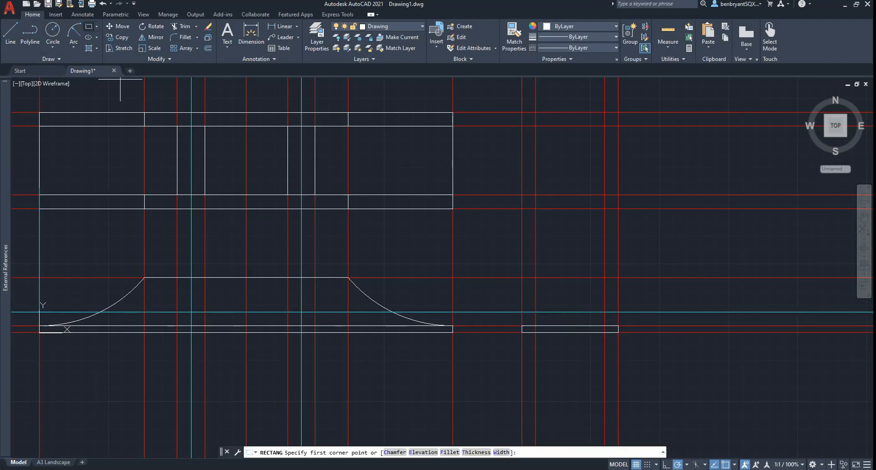
left_click(522, 326)
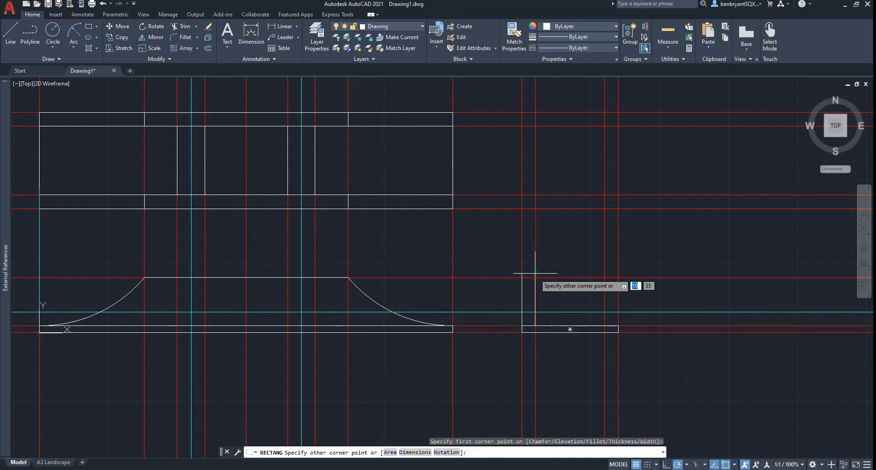
left_click(535, 278)
key("Return")
Draw the side view's right upright as a rectangle from the base's top-right corner to the inner offset line at full height.
key("Return")
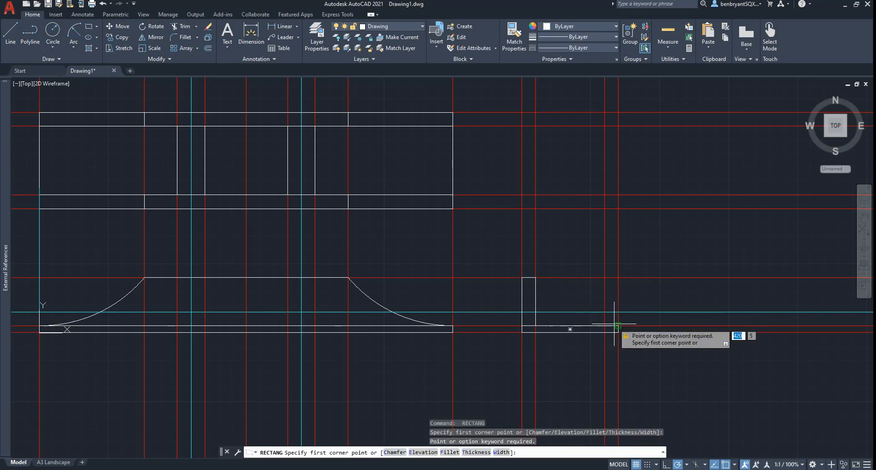
left_click(619, 325)
left_click(606, 277)
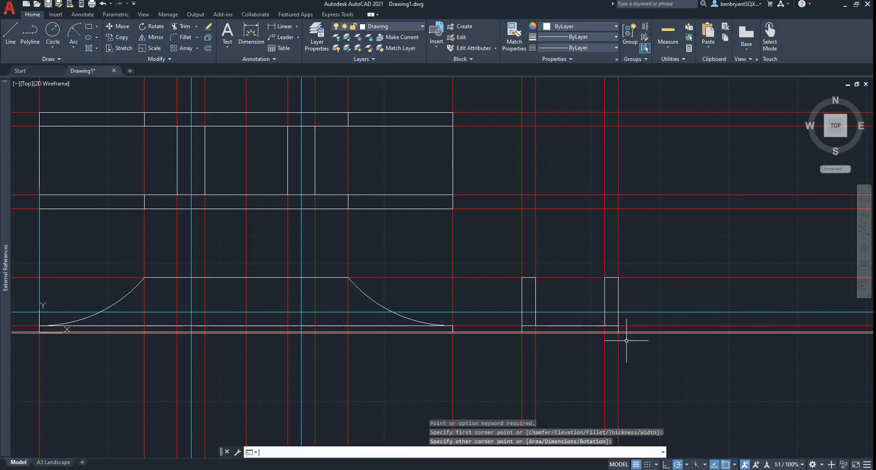
key("Return")
middle_click_drag(344, 377, 489, 378)
key("Escape")
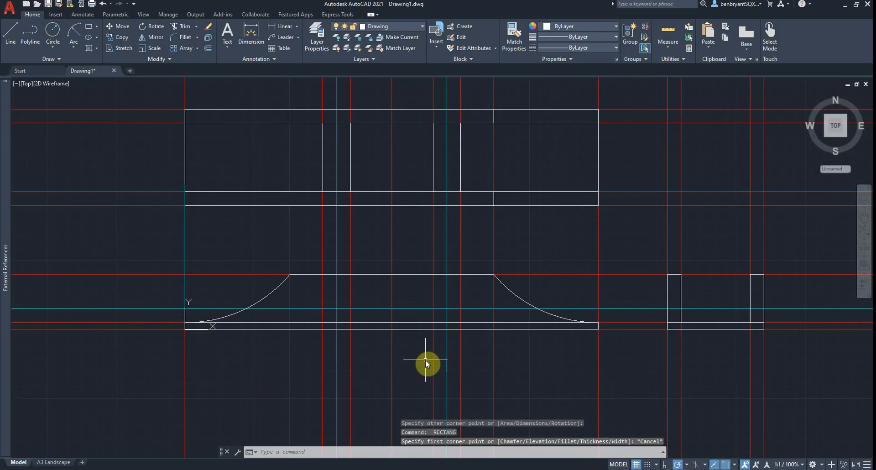
Draw a 10 diameter circle in the front view at the intersection of the left vertical and horizontal cyan centre lines.
key("alt+Tab")
key("alt+Tab")
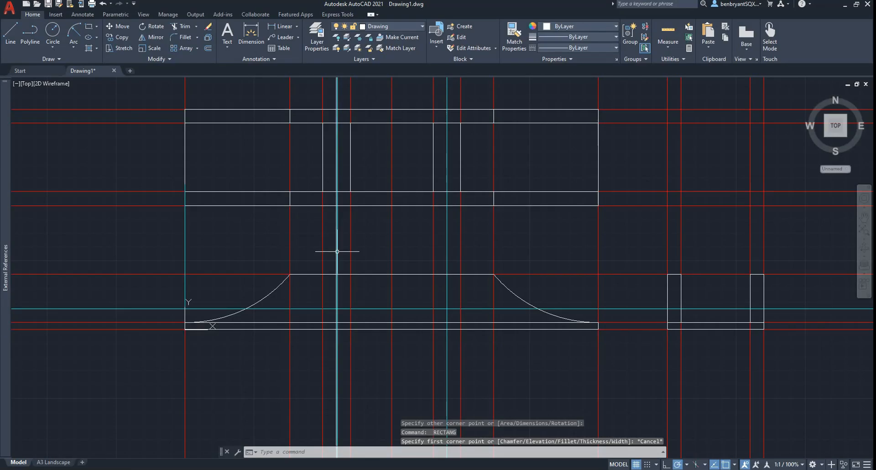
left_click(53, 46)
left_click(50, 63)
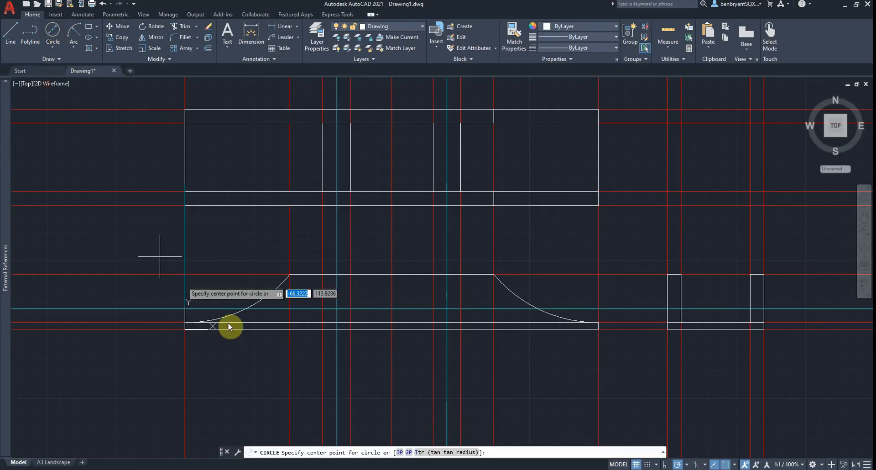
left_click(337, 309)
type("10")
key("Return")
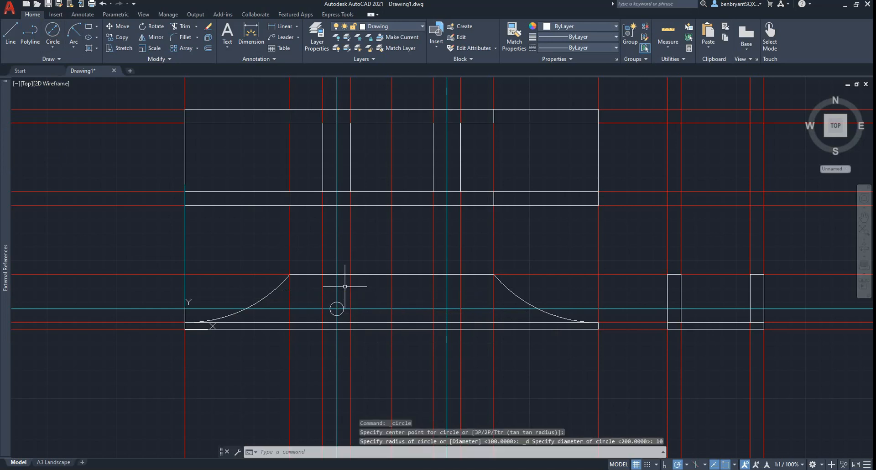
Draw a second circle of radius 5 where the right vertical cyan line crosses the front view's horizontal hole centre line.
key("Return")
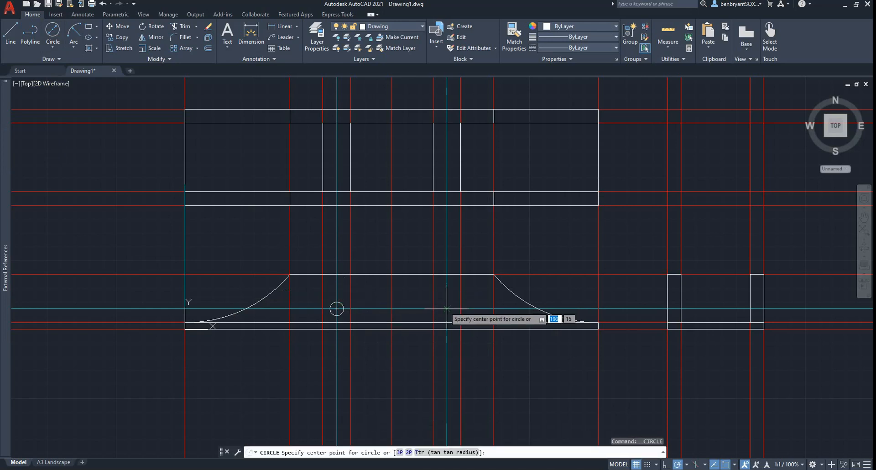
left_click(447, 309)
type("5")
key("Return")
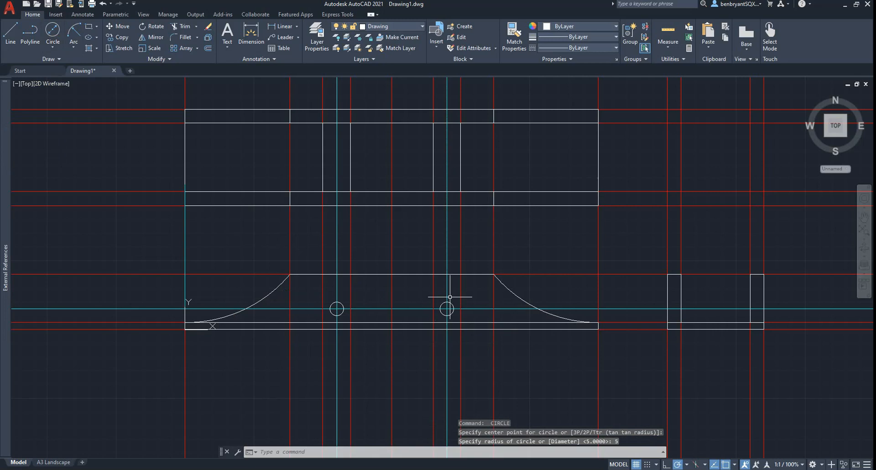
Offset the horizontal cyan hole centre line by 5 both upward and downward to mark the hole edges.
middle_click_drag(506, 311, 434, 284)
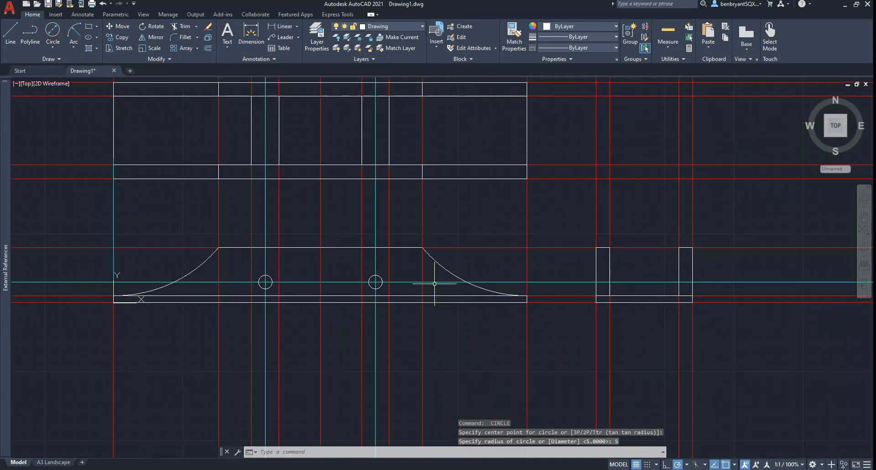
type("offset")
key("Return")
type("5")
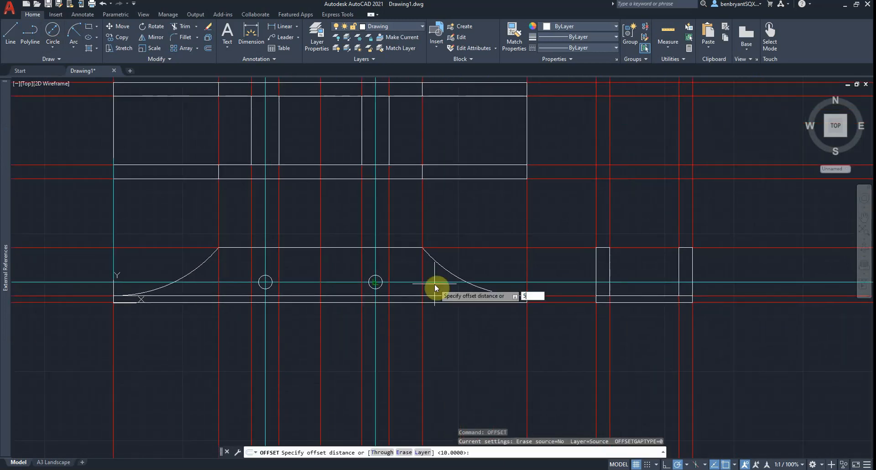
key("Return")
left_click(550, 281)
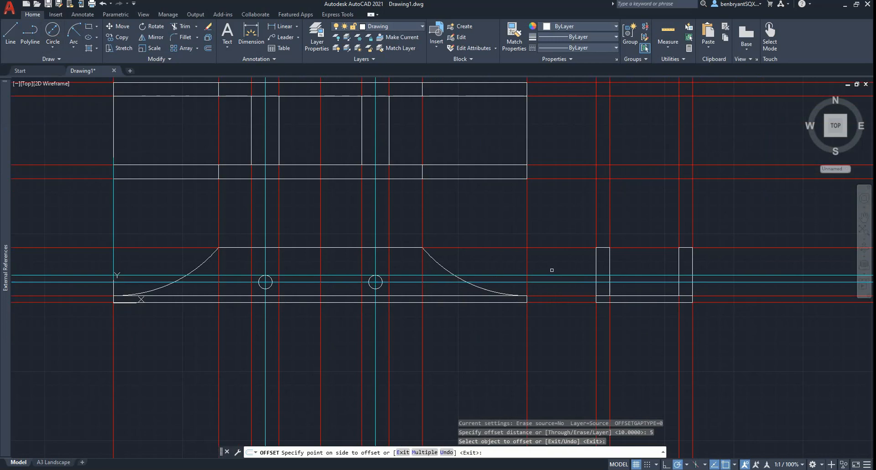
left_click(552, 270)
left_click(554, 280)
left_click(555, 282)
left_click(556, 288)
key("Escape")
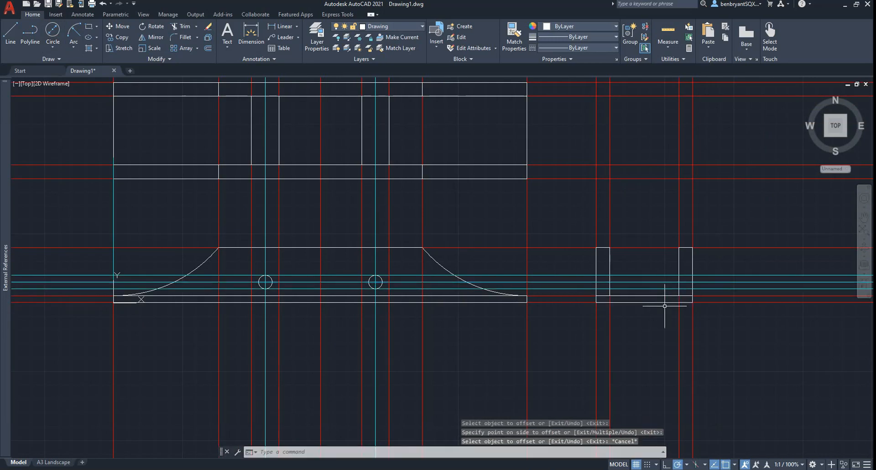
Create a new layer named Hidden and make it the current layer.
scroll(675, 305, "up", 4)
middle_click_drag(644, 294, 535, 293)
scroll(534, 292, "down", 2)
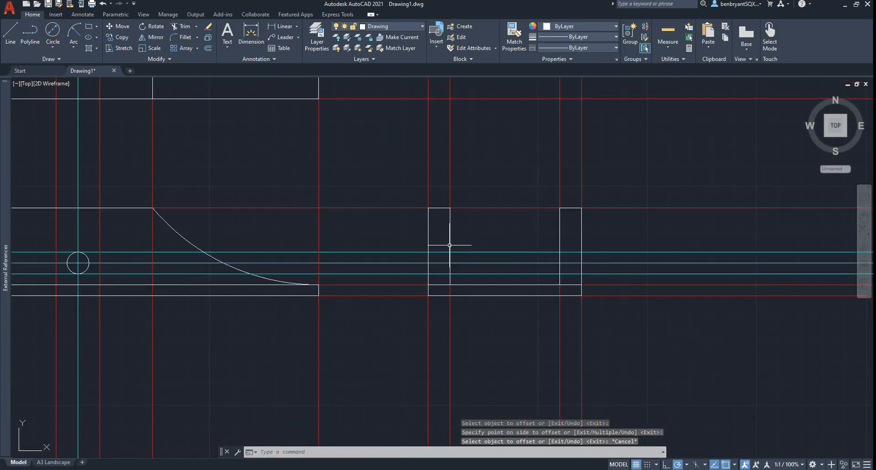
middle_click_drag(520, 250, 454, 219)
scroll(438, 210, "up", 2)
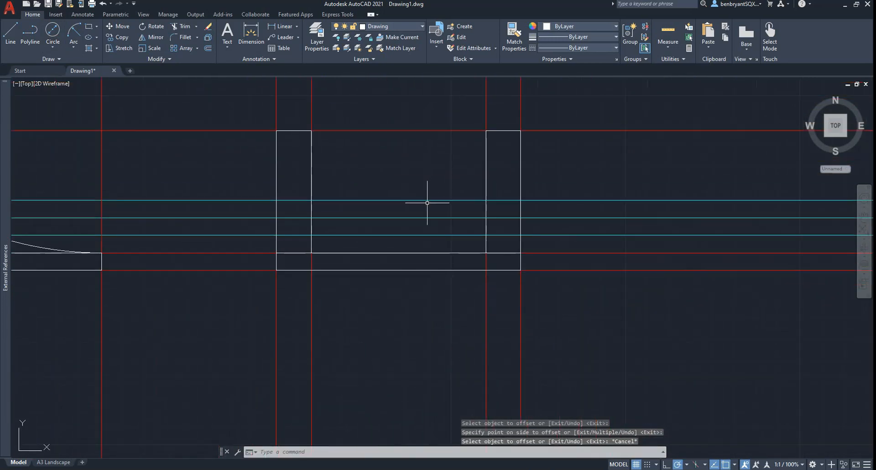
left_click(311, 28)
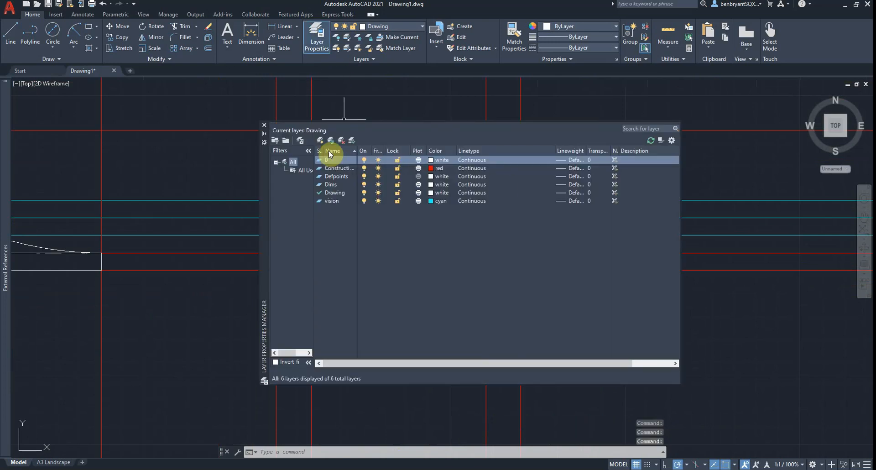
type("Hiden")
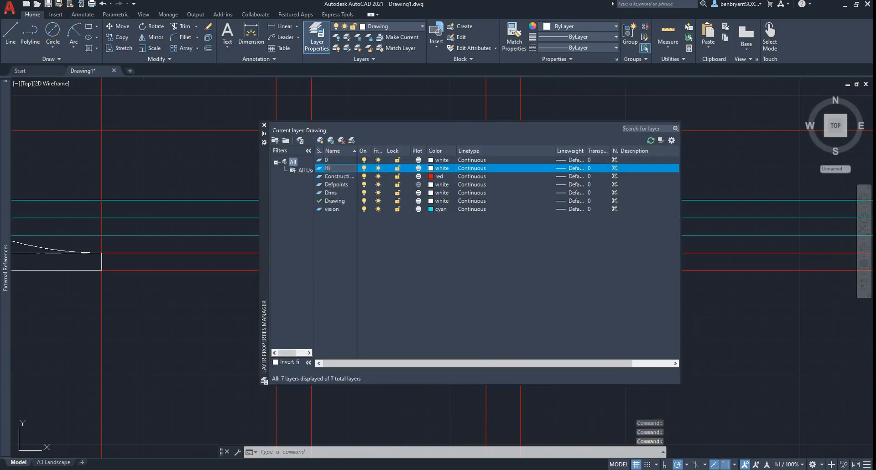
key("Return")
right_click(337, 169)
left_click(365, 215)
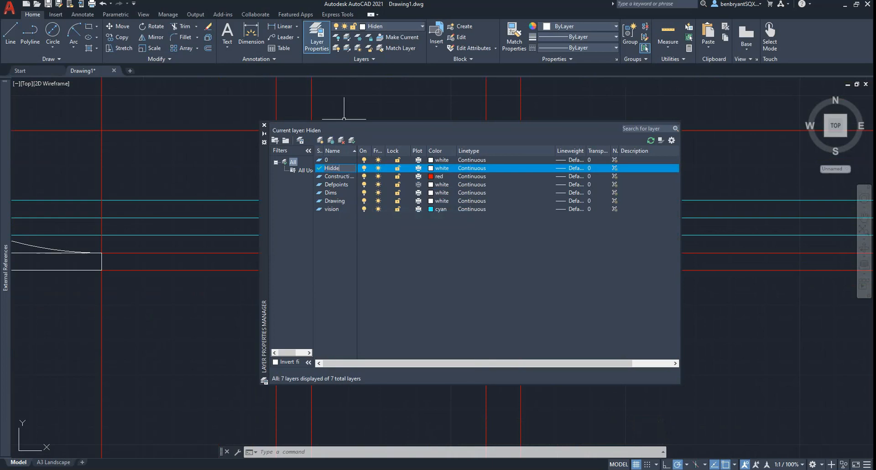
Load the HIDDEN linetype from acadiso.lin and assign it to the Hidden layer.
left_click(473, 170)
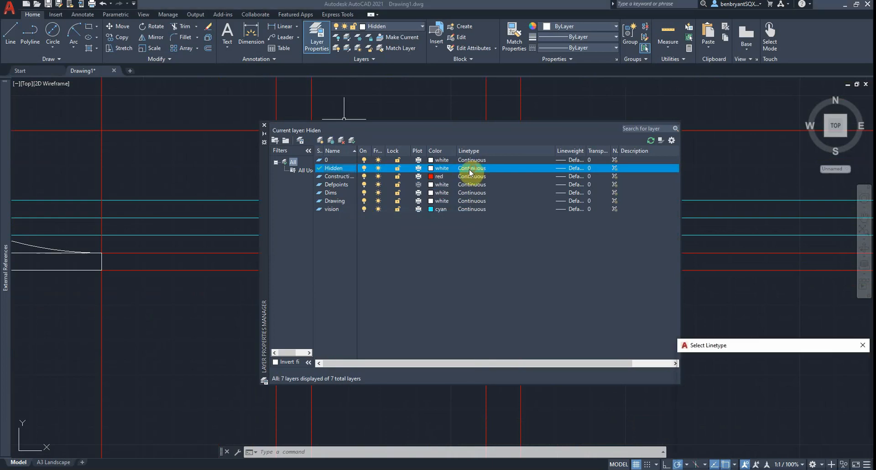
left_click_drag(727, 345, 402, 185)
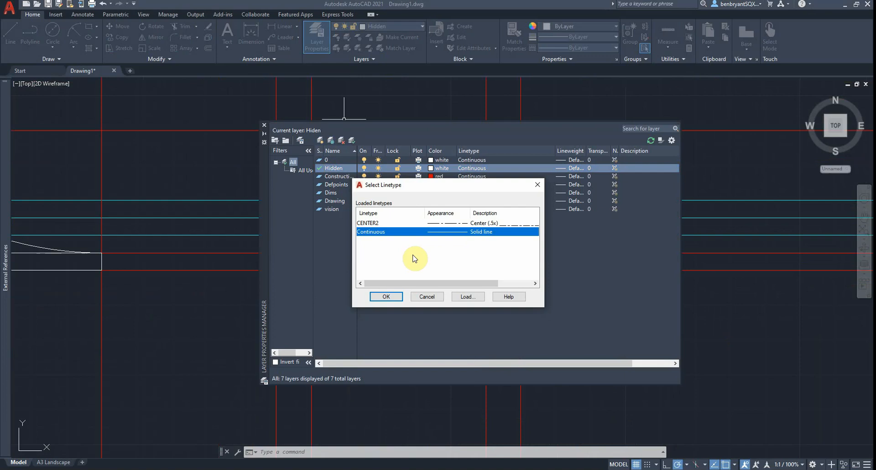
left_click(462, 296)
left_click_drag(739, 333, 407, 184)
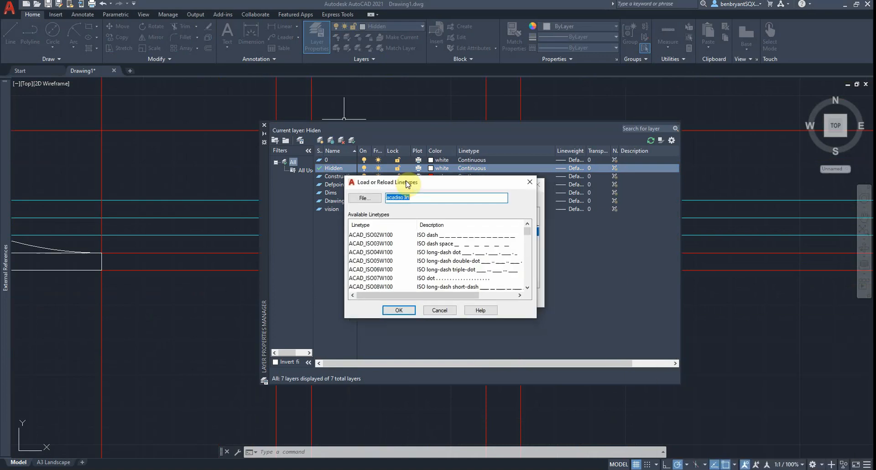
key("h")
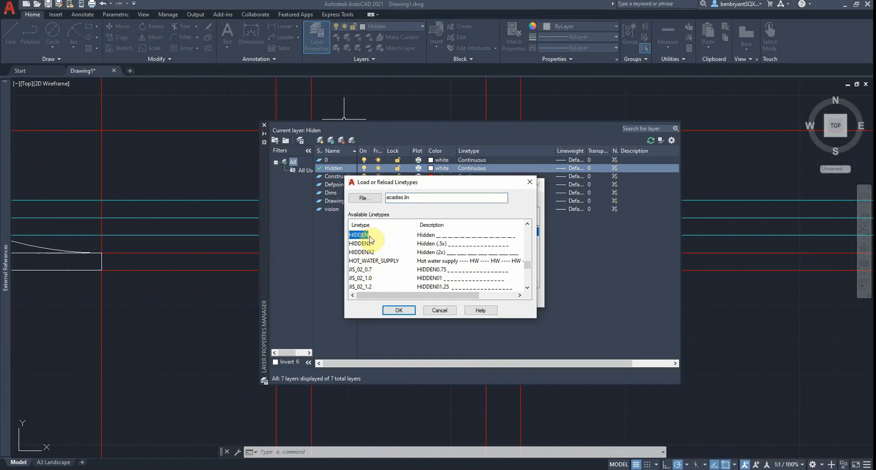
left_click(399, 309)
left_click(372, 241)
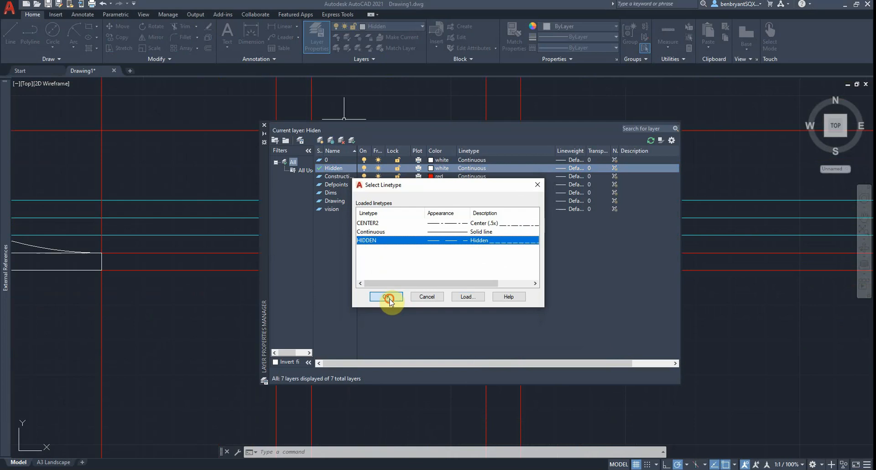
left_click(387, 297)
Set the Hidden layer's colour to grey and close the layer manager.
left_click(431, 169)
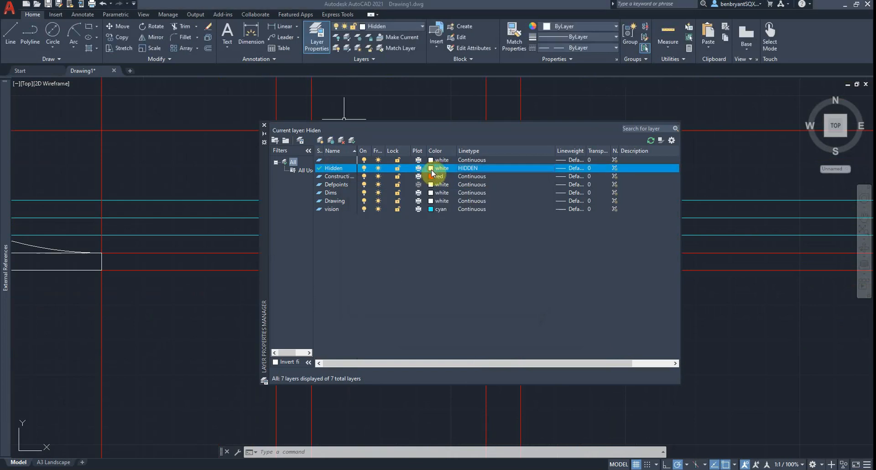
left_click_drag(781, 295, 458, 169)
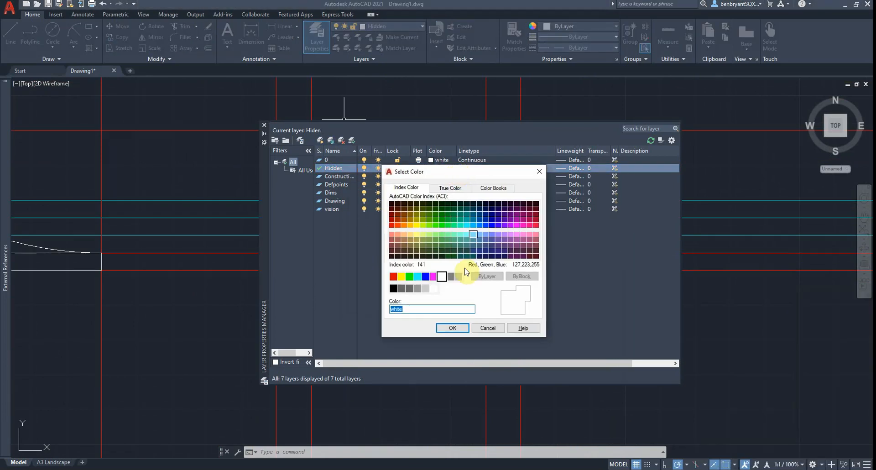
left_click(453, 327)
left_click(265, 125)
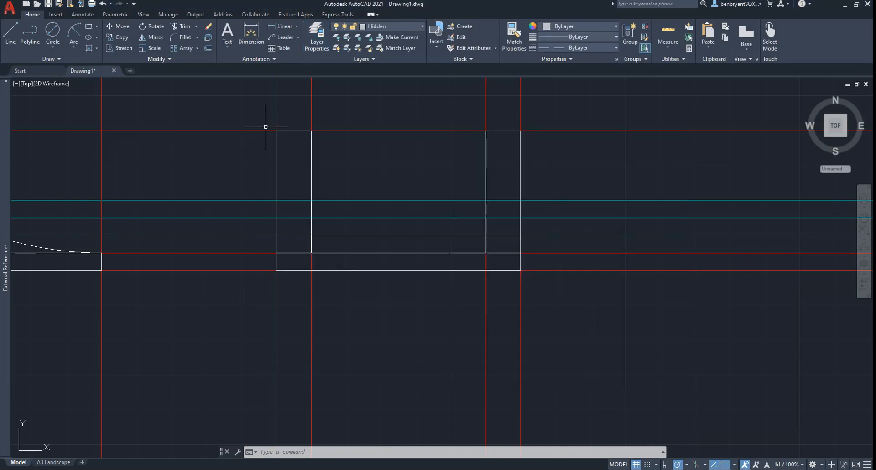
Draw two horizontal hidden lines across the side view's full width, along the upper and lower cyan hole-edge lines.
left_click(12, 31)
left_click(290, 200)
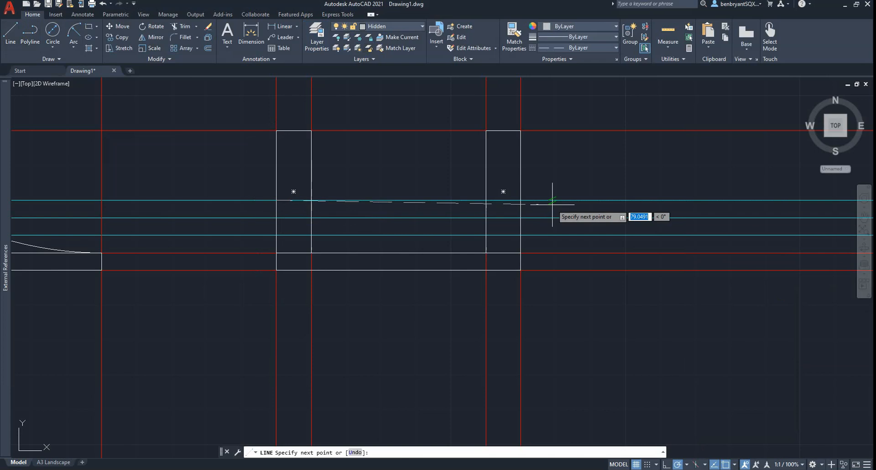
left_click(521, 200)
key("Return")
key("Return")
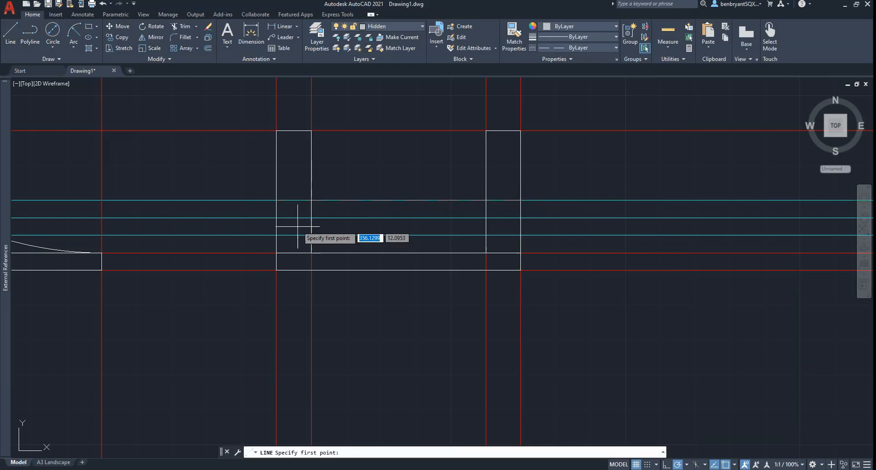
left_click(276, 235)
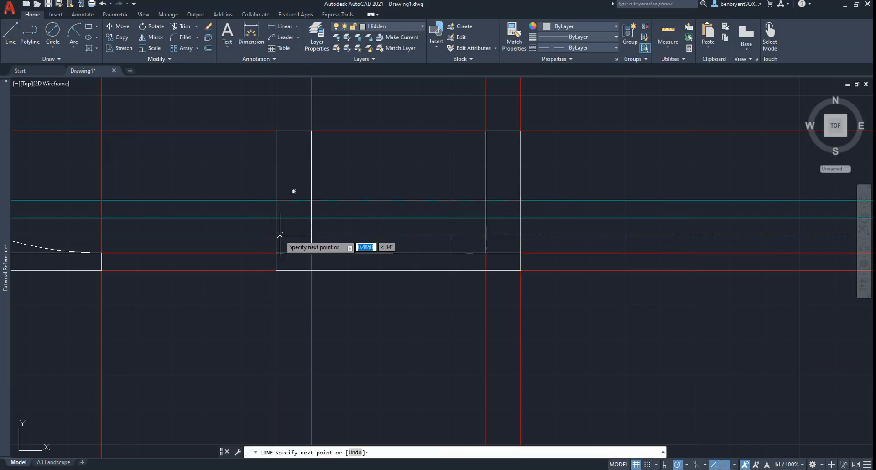
left_click(520, 235)
key("Return")
Turn off the vision and Construction layers.
left_click(391, 27)
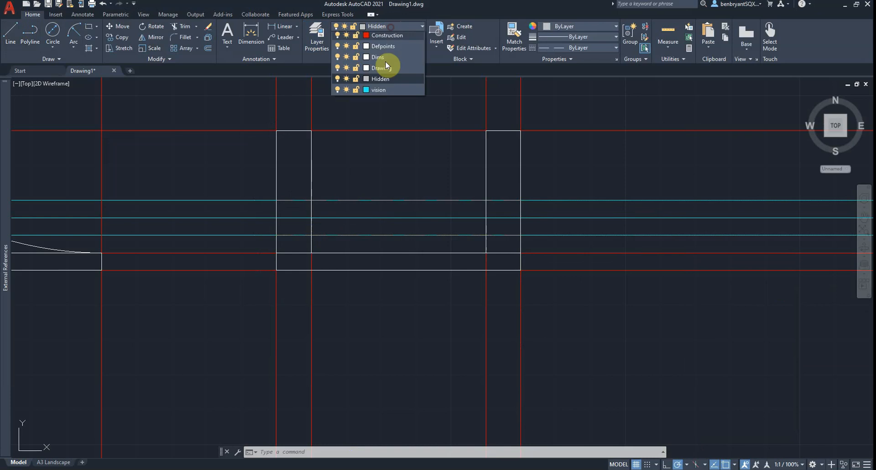
left_click(338, 102)
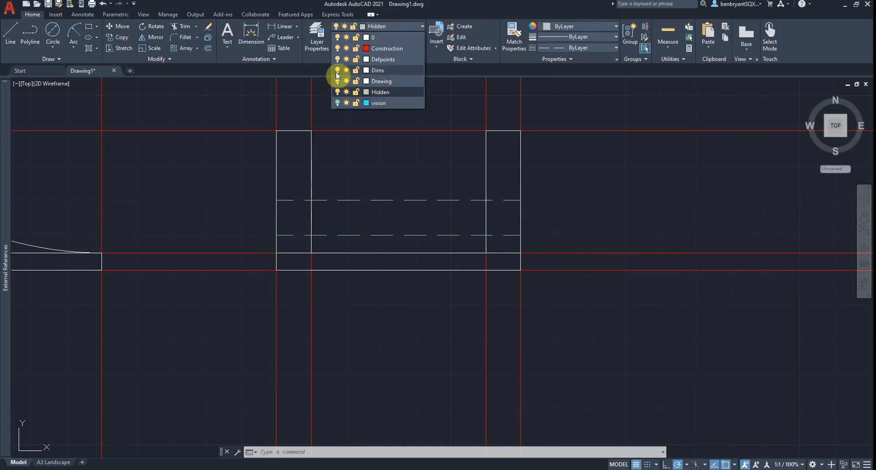
left_click(338, 48)
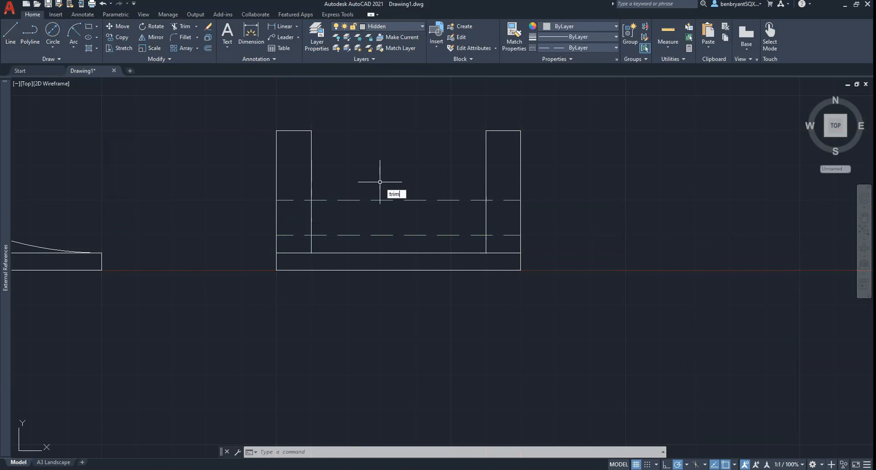
Trim both hidden lines between the side view's two uprights.
key("Return")
left_click_drag(383, 244, 390, 185)
key("Return")
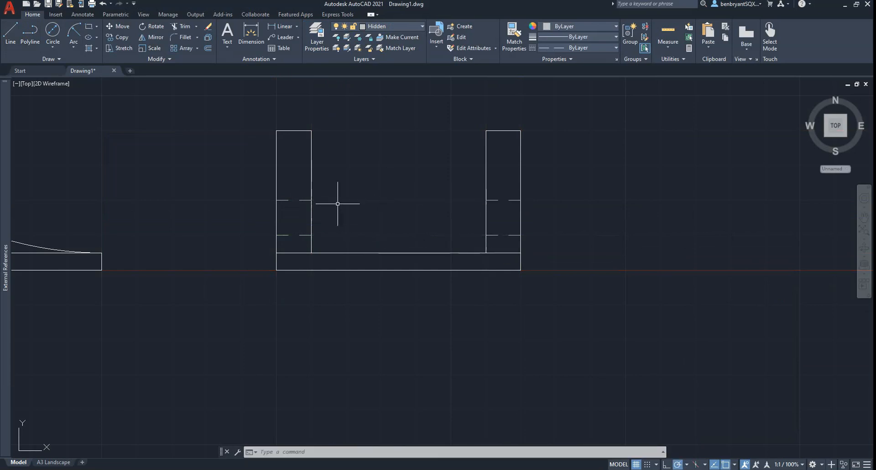
Make Dims the current layer and add a linear dimension for the top view's overall length, placed well above the view.
middle_click_drag(338, 203, 475, 202)
scroll(475, 201, "down", 4)
middle_click_drag(428, 293, 451, 326)
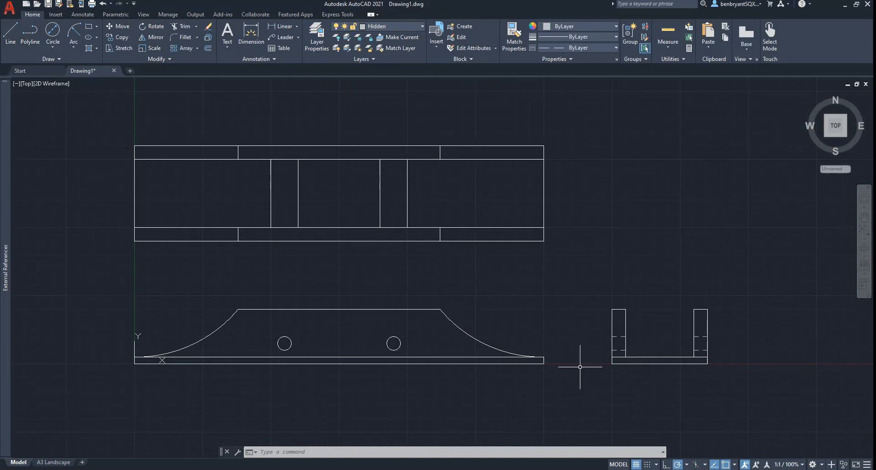
middle_click_drag(558, 273, 569, 299)
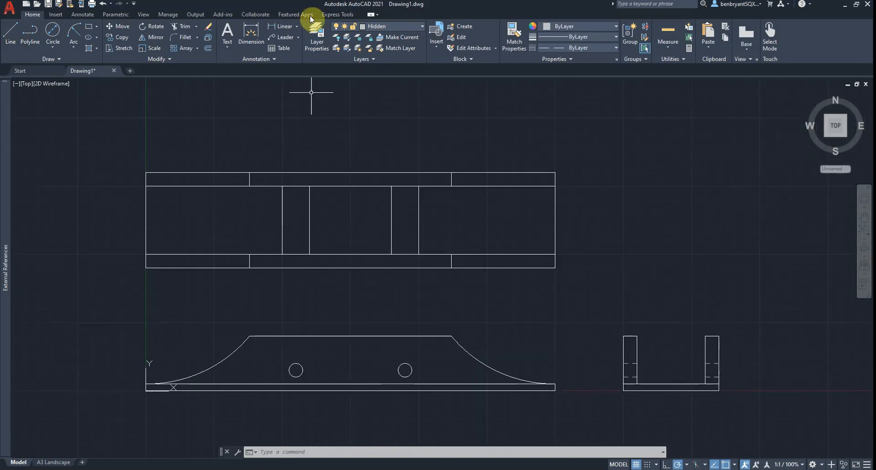
left_click(407, 27)
left_click(393, 71)
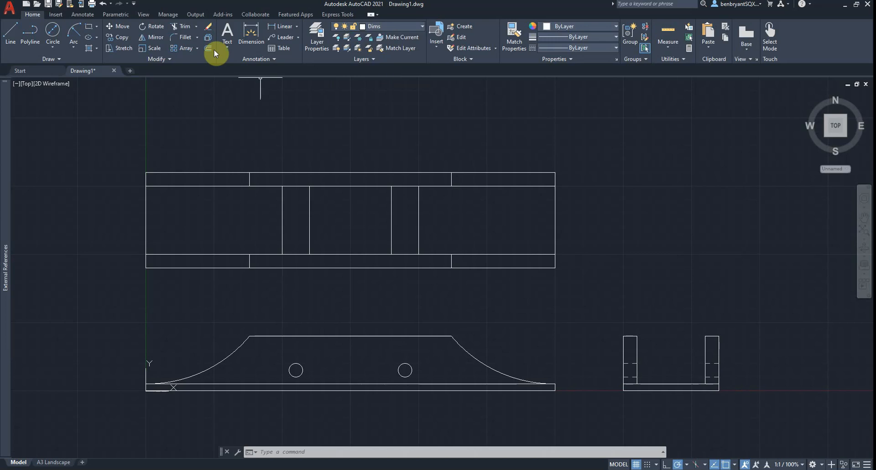
left_click(280, 27)
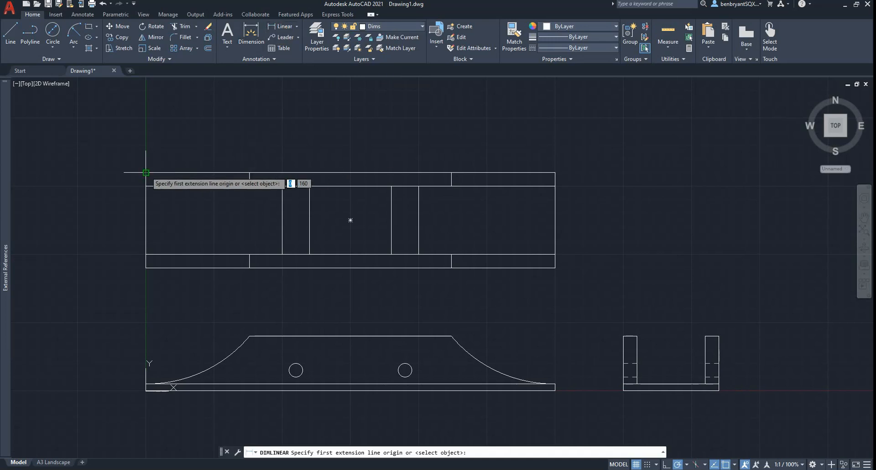
left_click(146, 173)
left_click(555, 173)
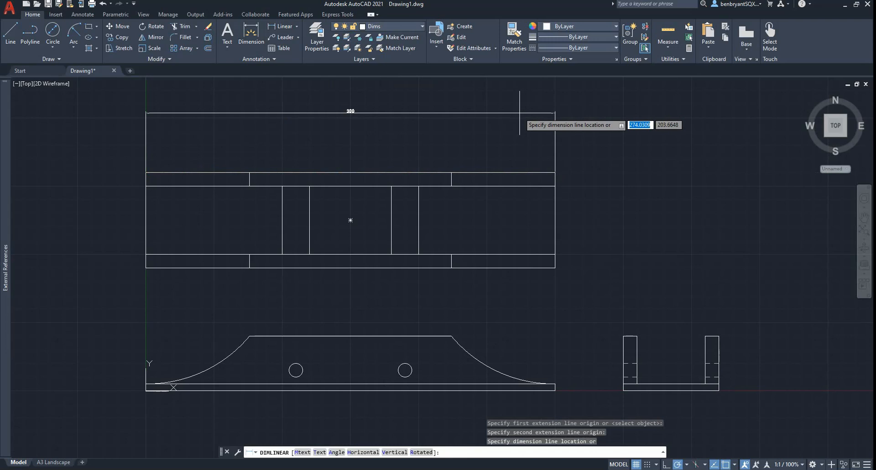
left_click(520, 112)
Add stacked linear dimensions above the top view from its upper-left corner to both edges of the left crossbar.
key("Return")
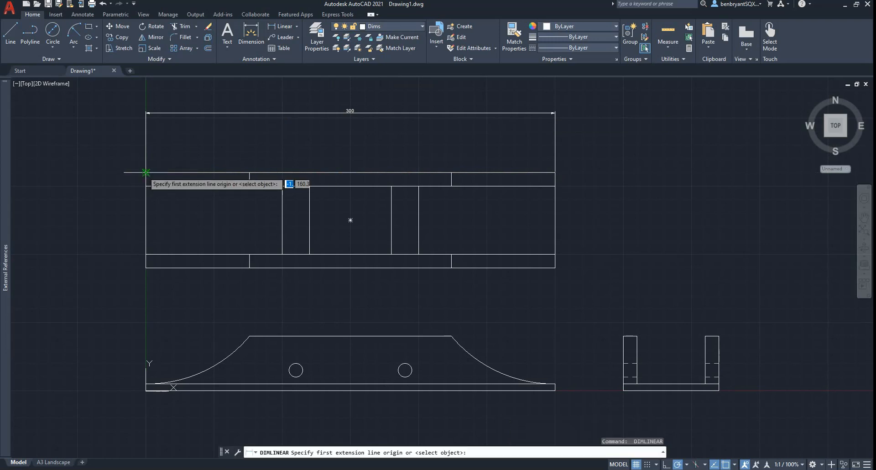
left_click(146, 172)
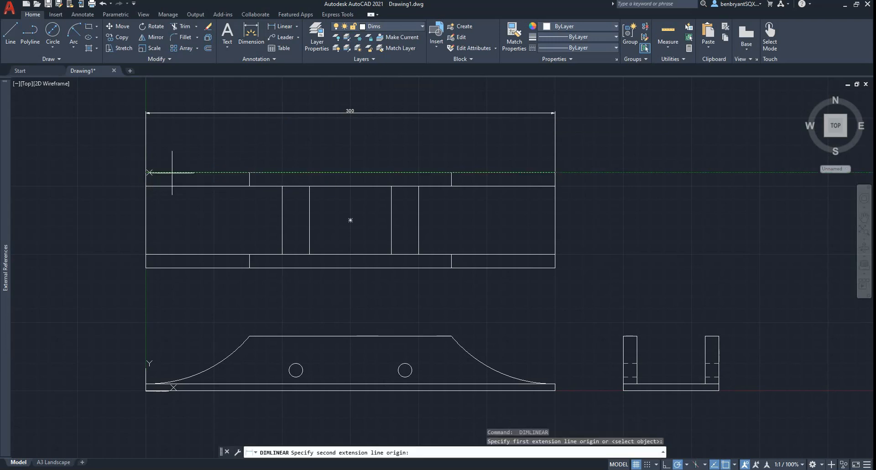
left_click(282, 172)
left_click(283, 156)
key("Return")
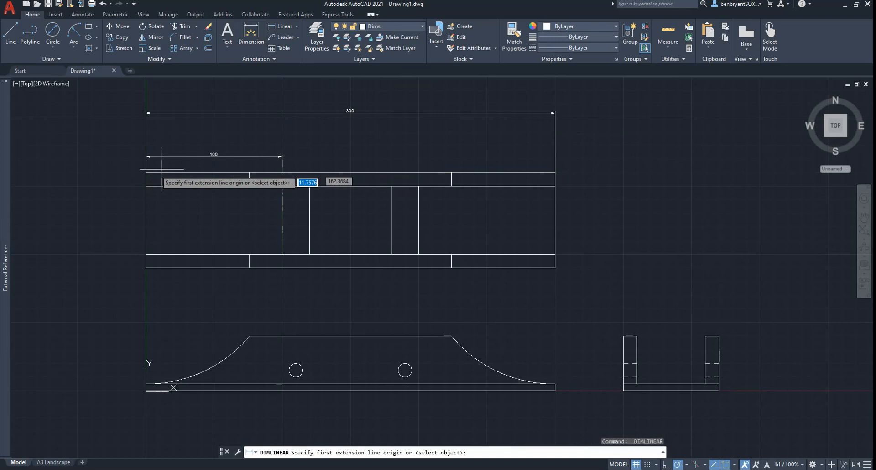
left_click(146, 173)
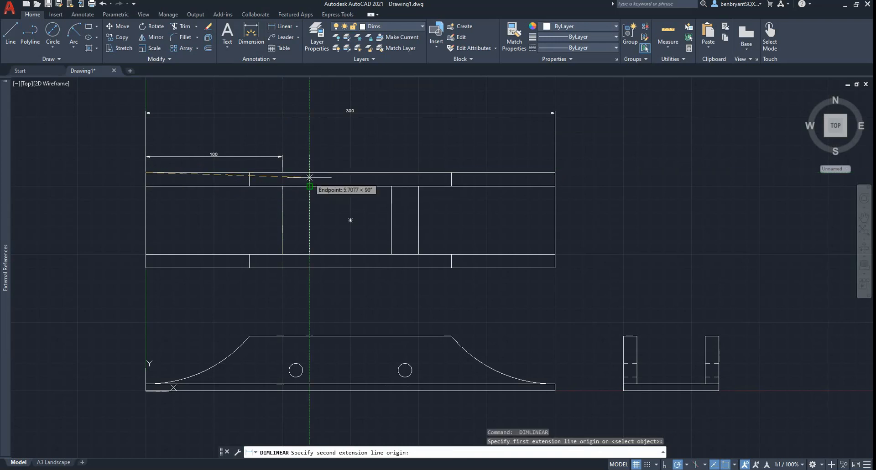
left_click(309, 186)
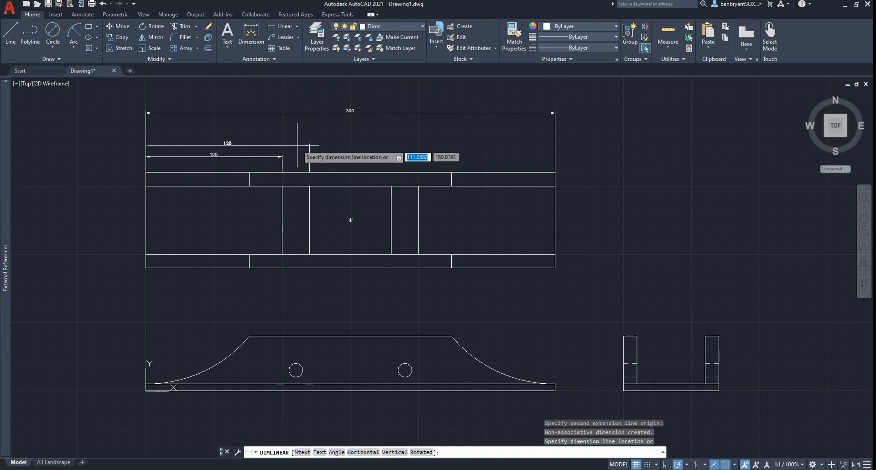
left_click(294, 145)
Add linear dimensions from the top view's upper-left corner to both edges of the right crossbar, stacked below the overall length dimension.
key("Return")
left_click(146, 173)
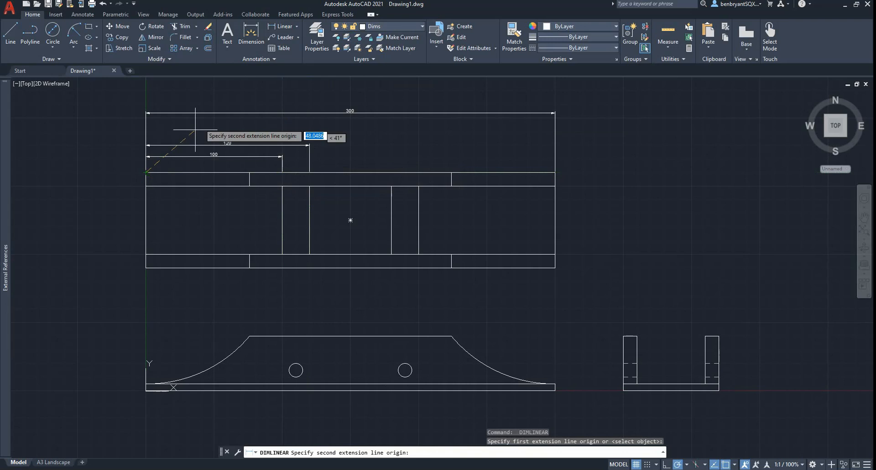
left_click(392, 172)
left_click(387, 134)
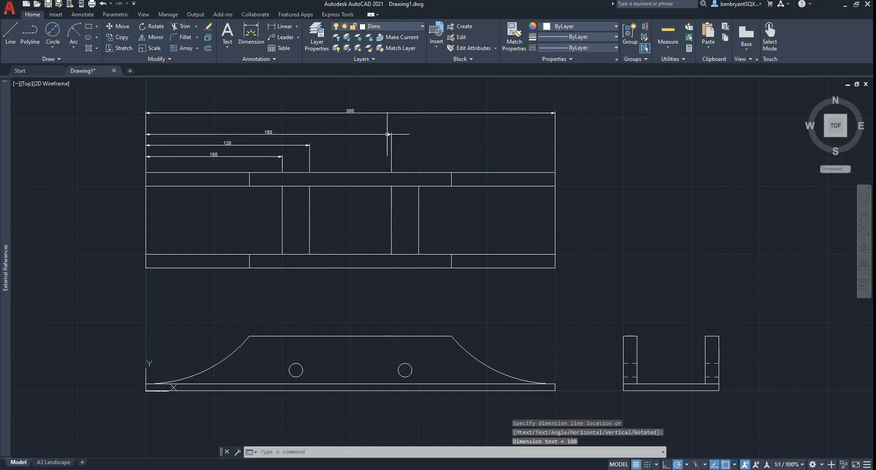
key("Return")
left_click(146, 172)
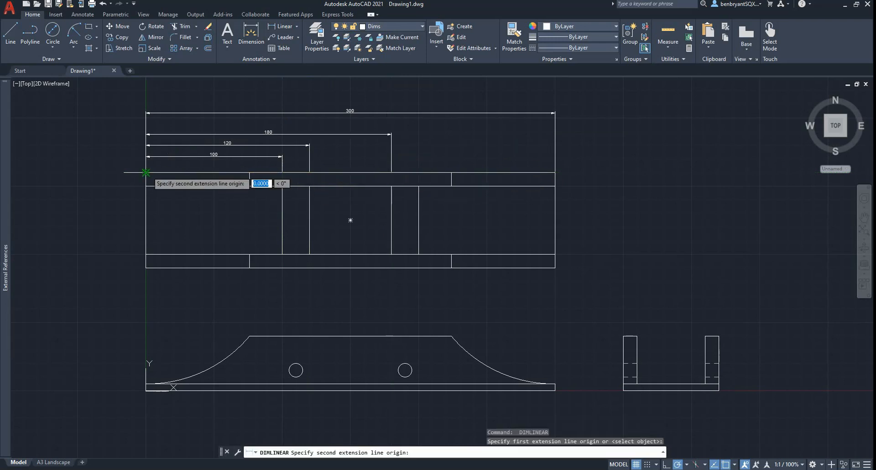
left_click(419, 173)
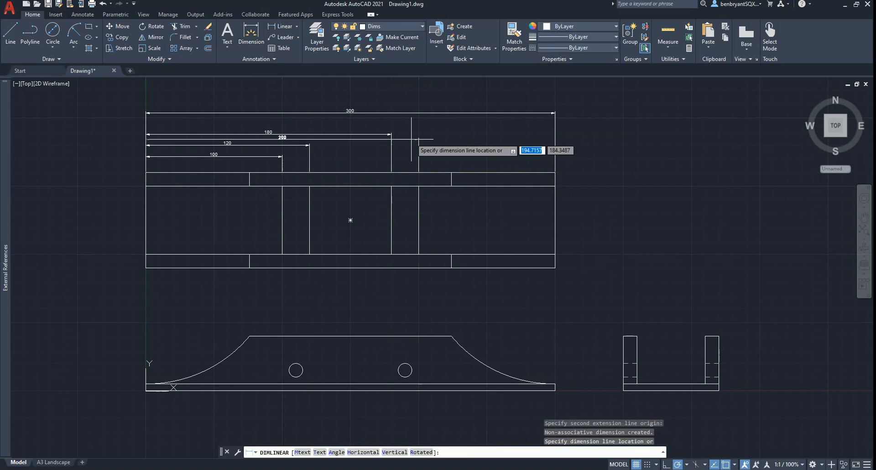
left_click(411, 124)
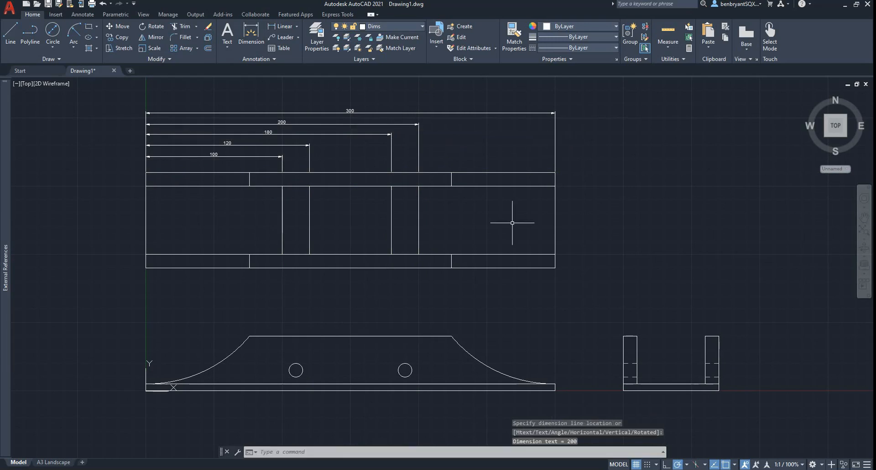
Dimension the front view's overall height vertically, placing the dimension between the front and side views.
middle_click_drag(476, 294, 488, 228)
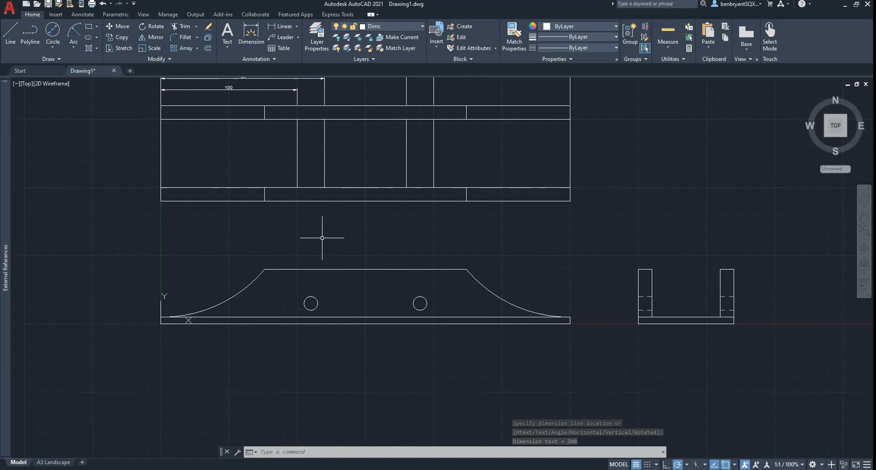
key("Return")
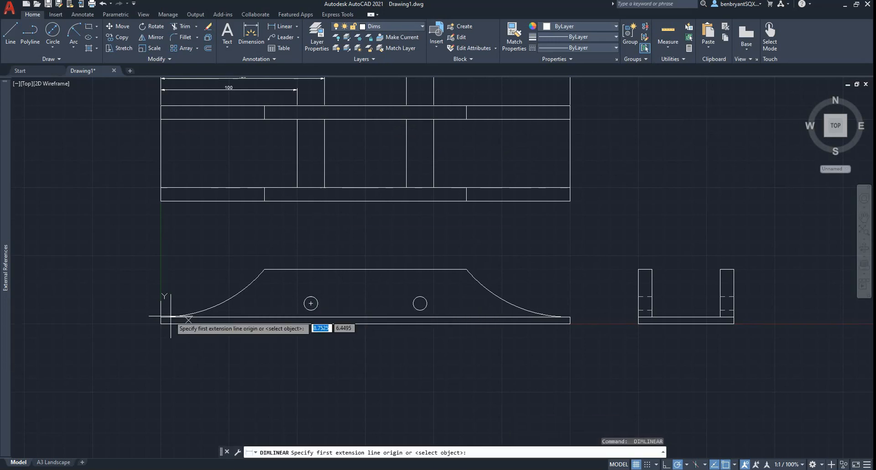
left_click(570, 322)
left_click(467, 269)
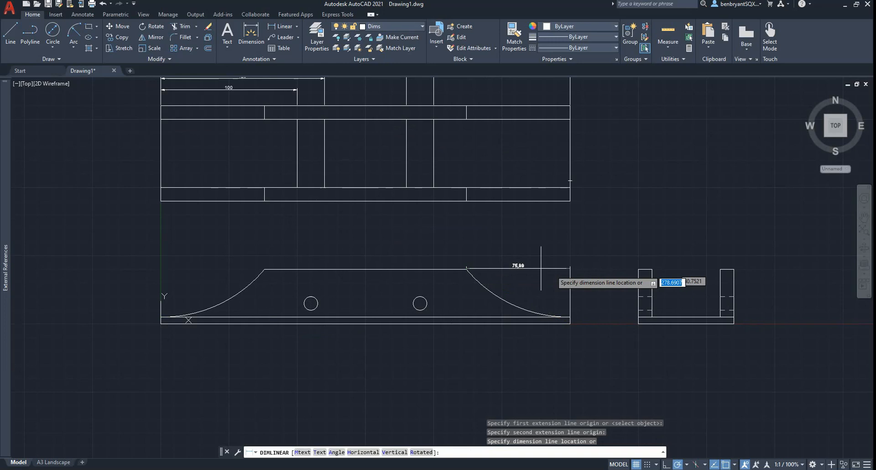
left_click(596, 283)
Dimension the thickness of the top view's lower side strip at its right end.
key("Return")
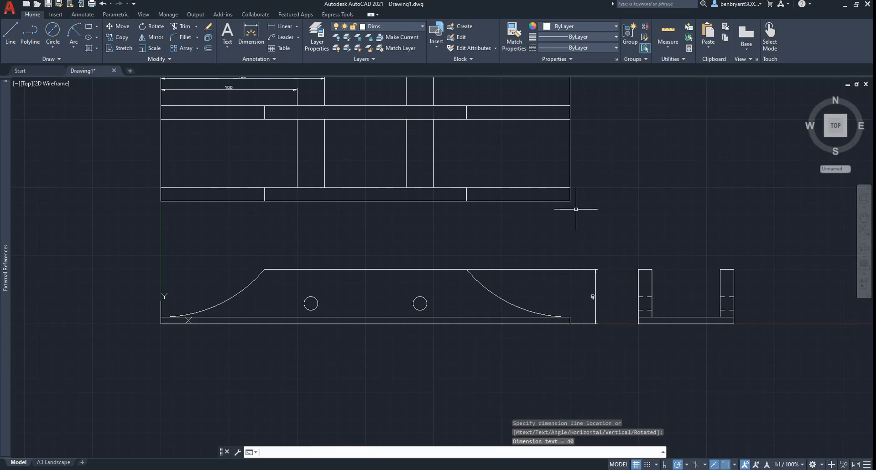
left_click(570, 201)
left_click(569, 187)
left_click(590, 194)
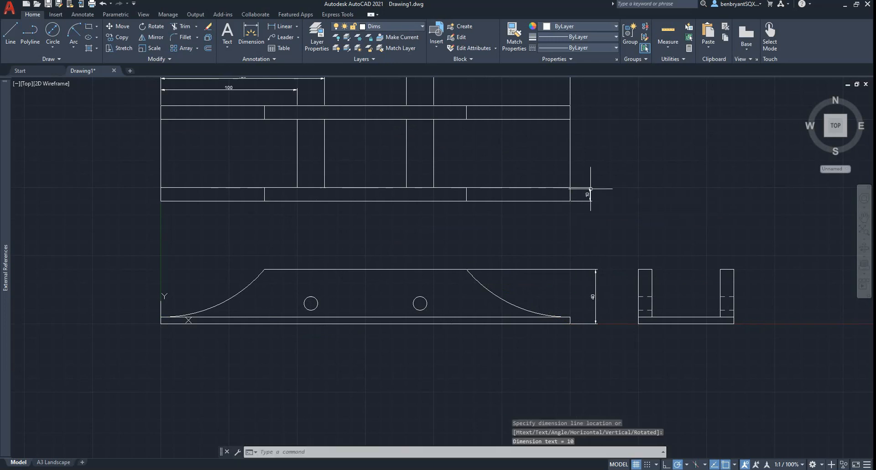
Dimension the thickness of the top view's upper side strip at its right end, in line with the lower strip's dimension.
key("Return")
left_click(570, 119)
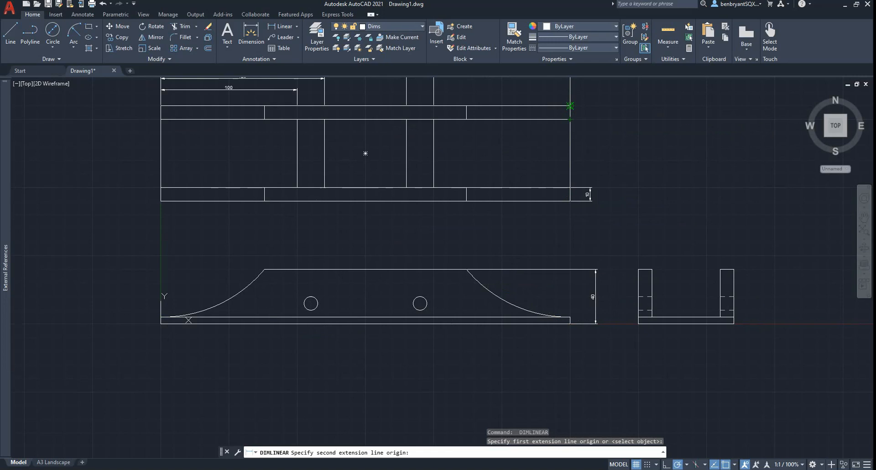
left_click(570, 105)
left_click(590, 187)
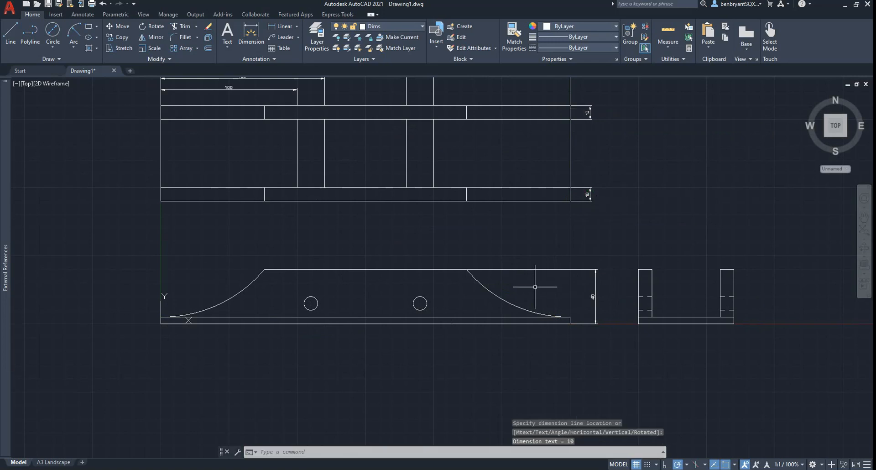
Add a horizontal linear dimension for the side view's overall width, placed above the two uprights.
scroll(490, 312, "up", 2)
middle_click_drag(348, 266, 426, 248)
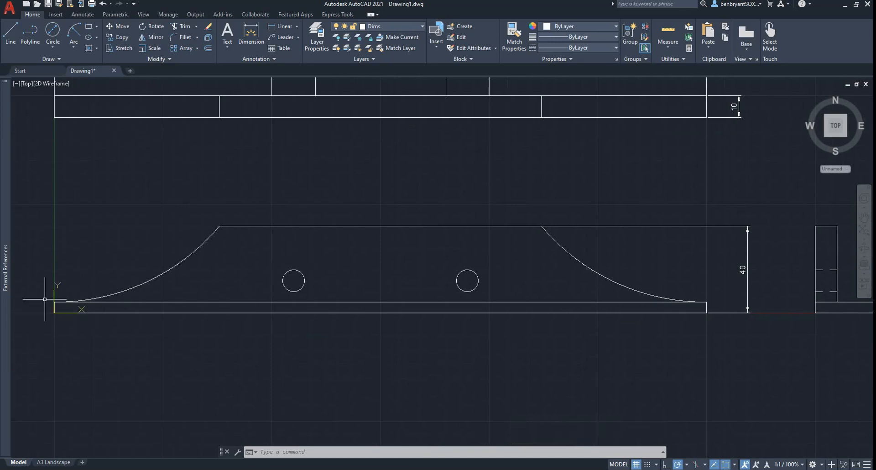
middle_click_drag(454, 277, 194, 251)
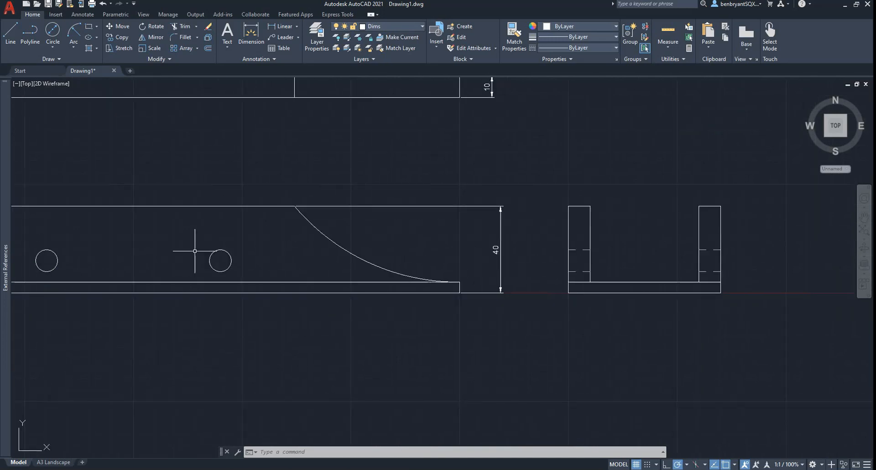
scroll(542, 272, "up", 3)
key("Return")
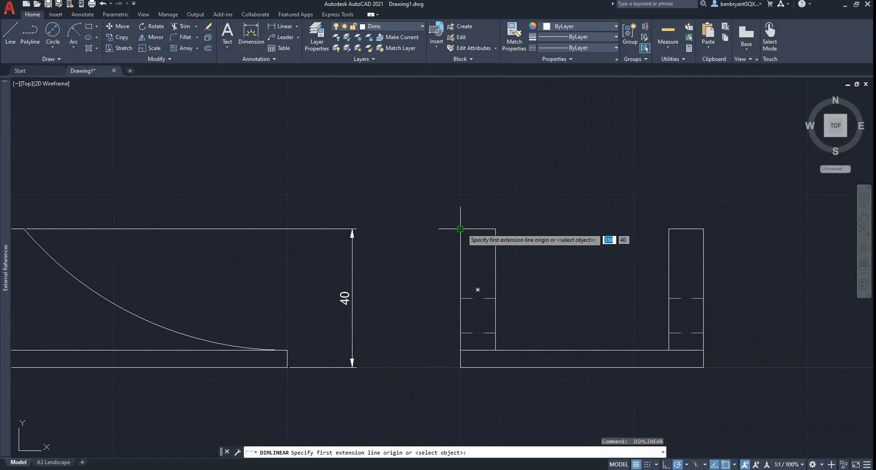
left_click(460, 229)
left_click(708, 229)
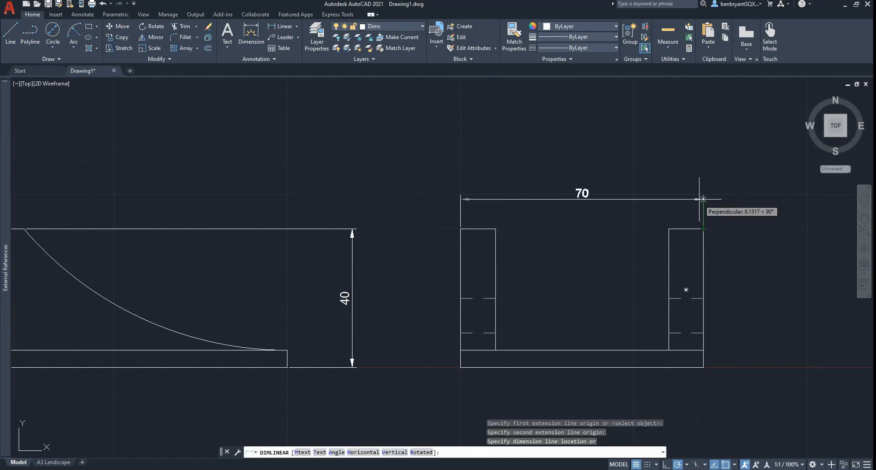
left_click(698, 184)
Dimension the thickness of the side view's right upright, placing it between the upright and the overall width dimension.
key("Return")
left_click(669, 229)
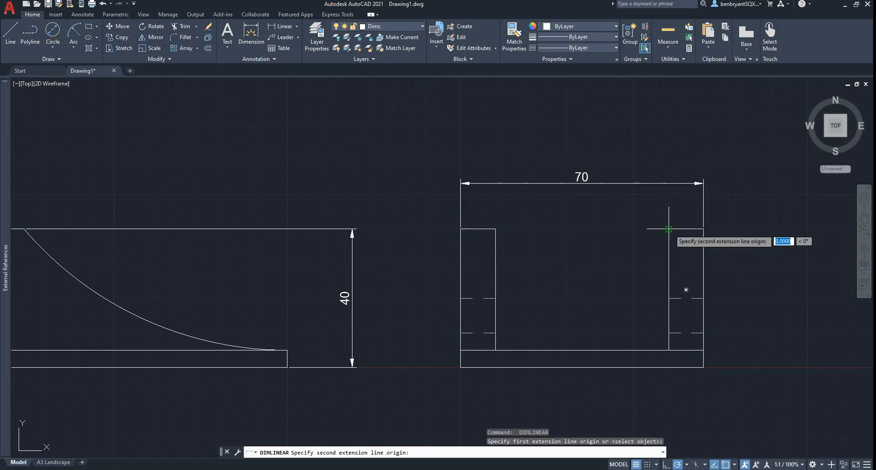
left_click(703, 229)
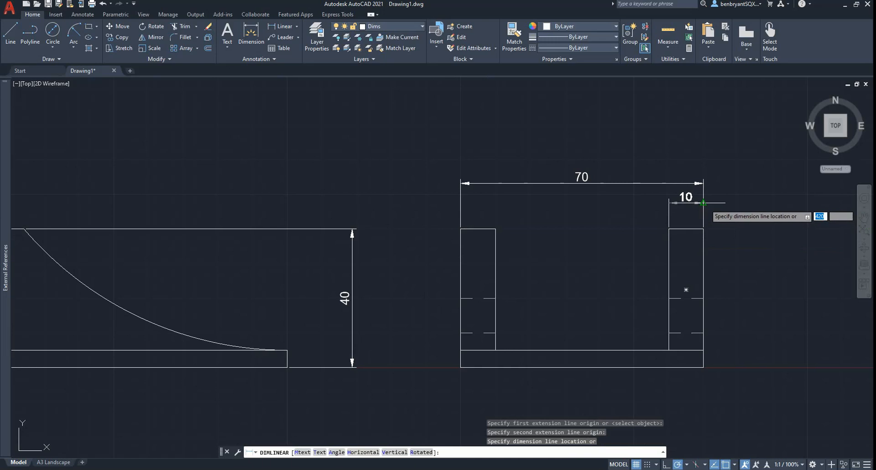
left_click(705, 204)
Dimension the side view's base thickness vertically, just outside its right end.
scroll(595, 269, "down", 2)
key("Return")
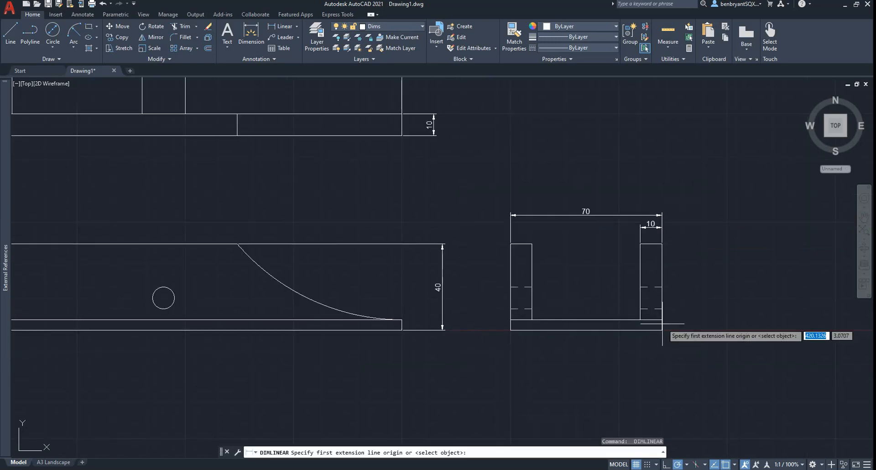
left_click(662, 319)
left_click(662, 330)
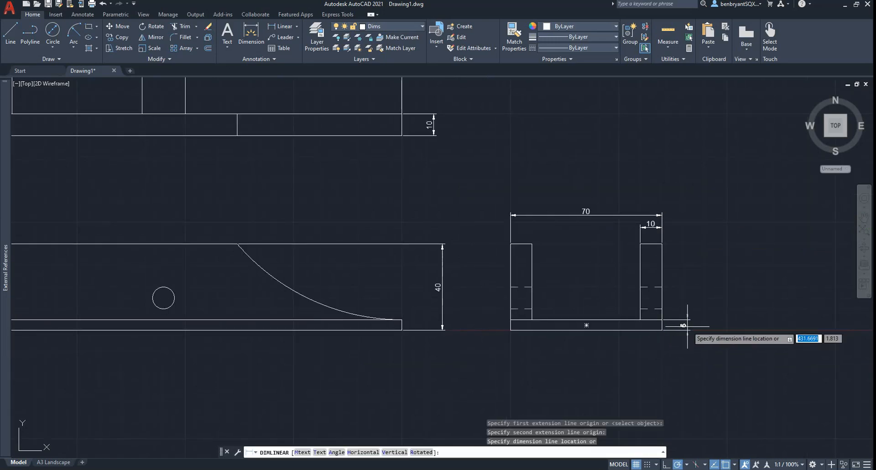
Dimension the gap between the top view's two side strips at the right end, between the strip thickness dimensions.
middle_click_drag(468, 208, 554, 300)
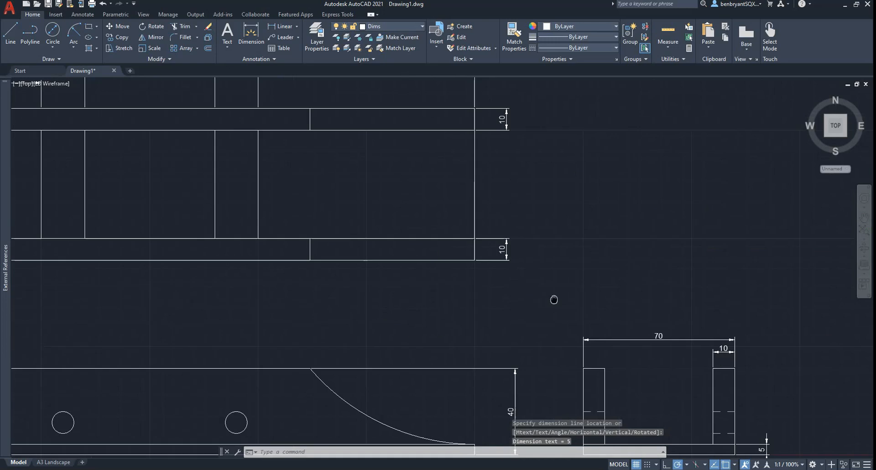
scroll(461, 290, "down", 2)
middle_click_drag(460, 290, 567, 258)
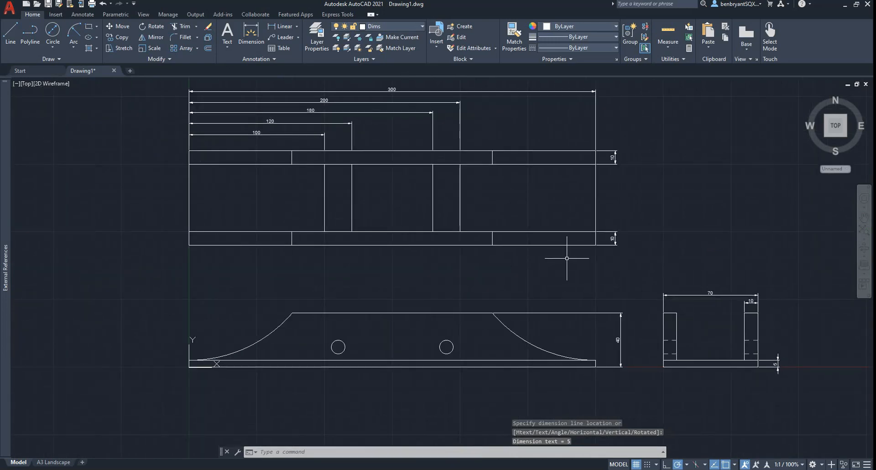
key("Return")
left_click(596, 231)
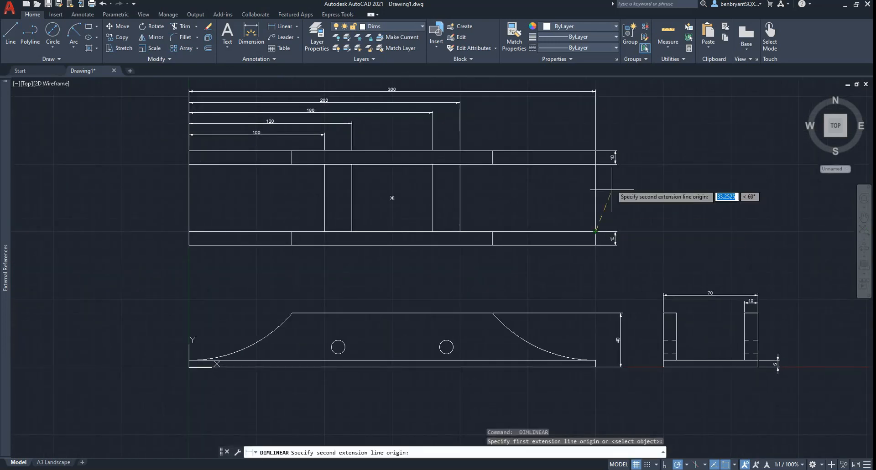
left_click(596, 163)
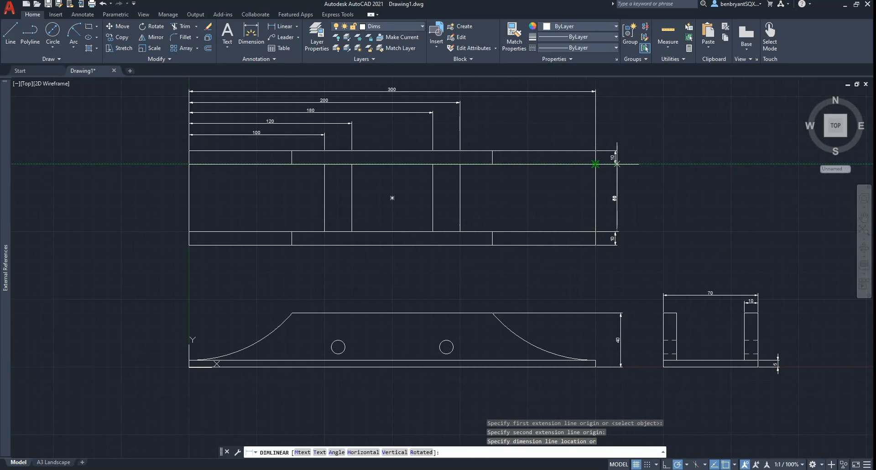
left_click(616, 164)
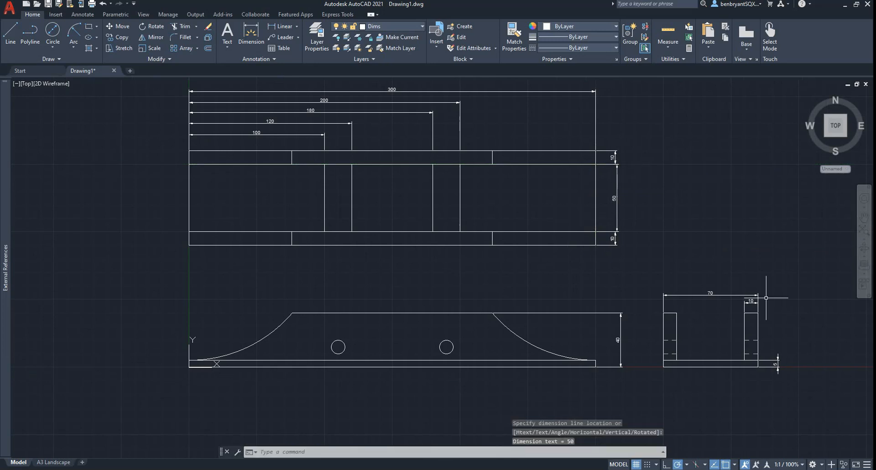
Add a vertical linear dimension from the front view's left hole centre to the bottom edge, placed left of the hole.
scroll(426, 365, "up", 2)
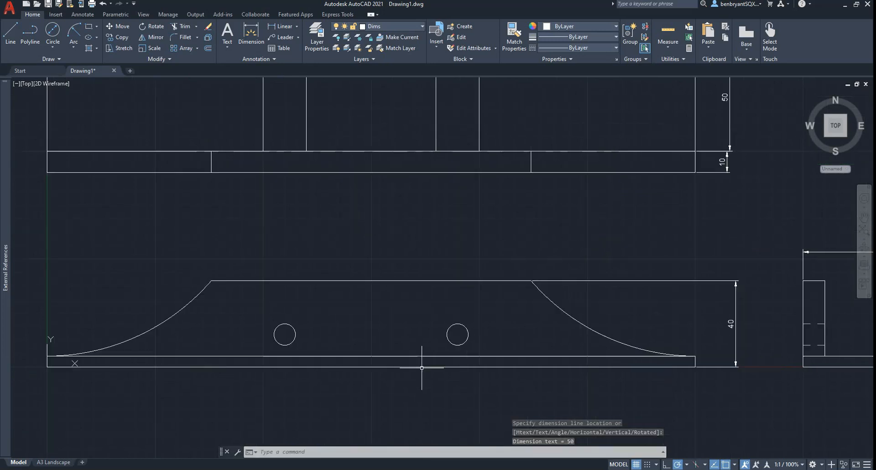
left_click(296, 27)
left_click(285, 42)
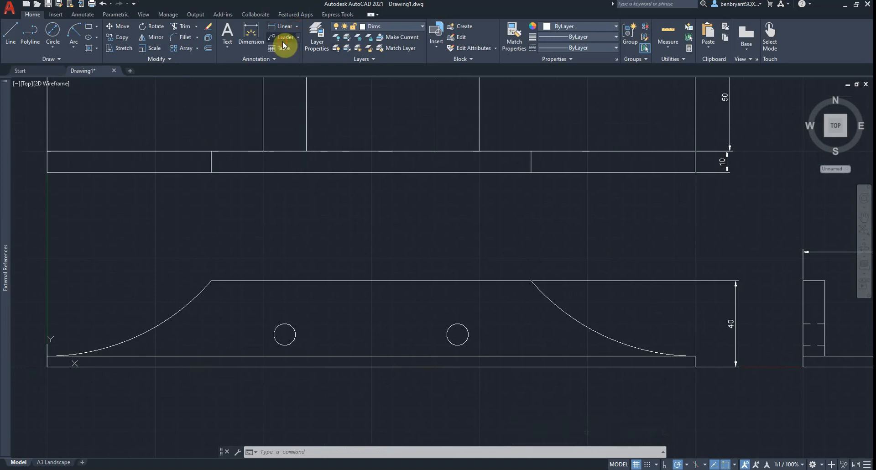
left_click(332, 258)
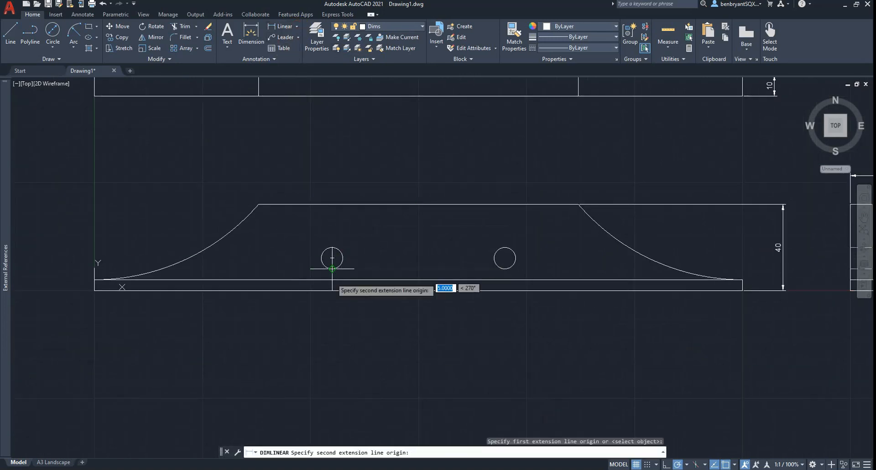
left_click(332, 279)
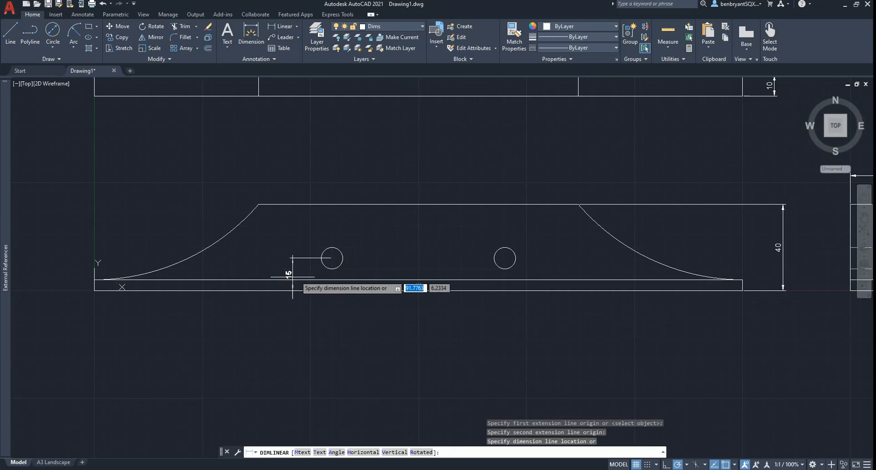
left_click(305, 273)
Dimension the front view's hole spacing and the left hole's distance from the left end, aligned in one row above the holes.
key("Return")
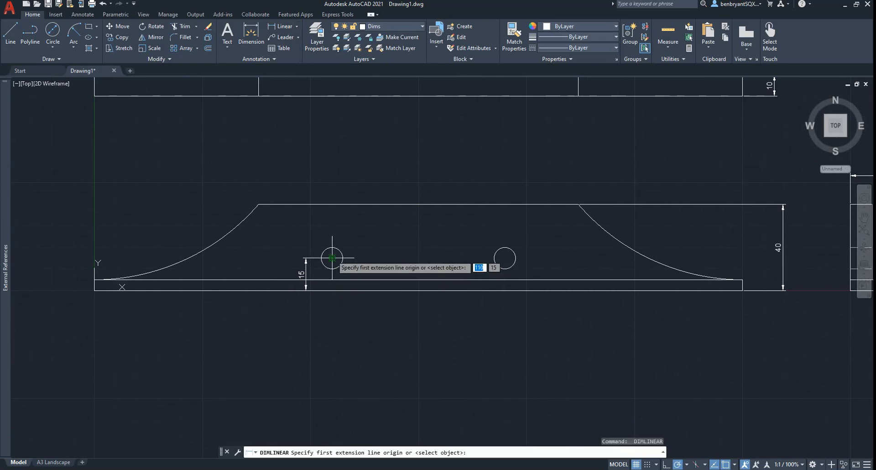
left_click(333, 258)
left_click(504, 258)
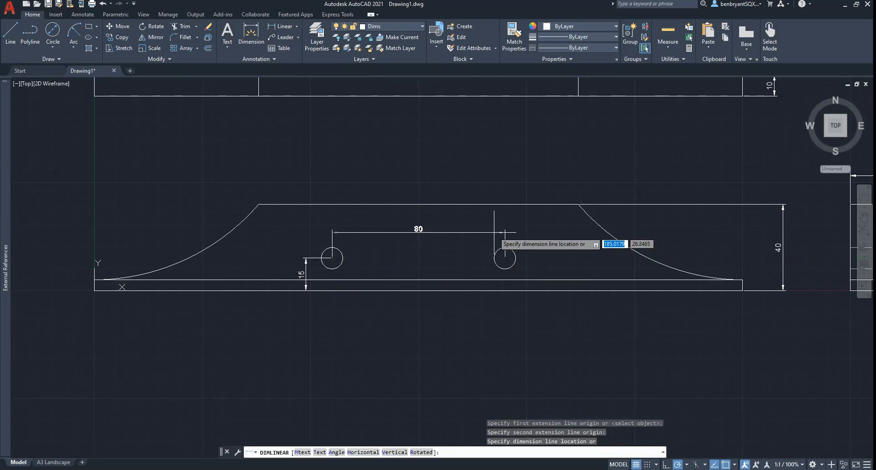
left_click(501, 232)
key("Return")
left_click(332, 257)
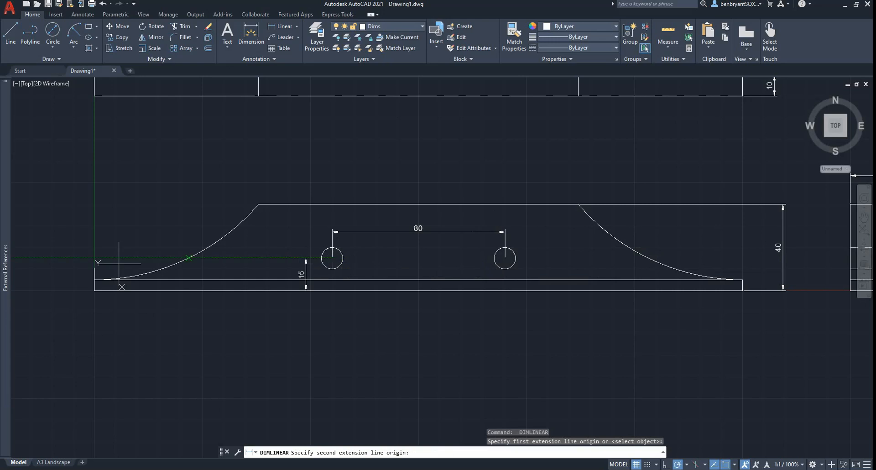
left_click(94, 280)
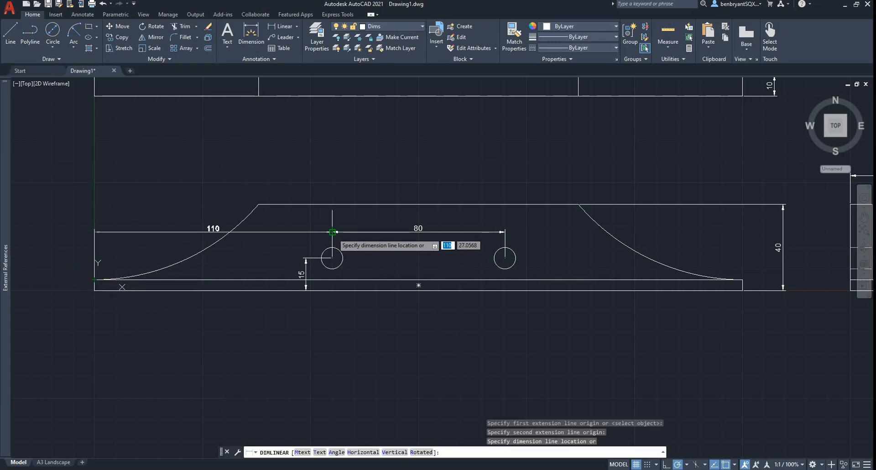
left_click(332, 232)
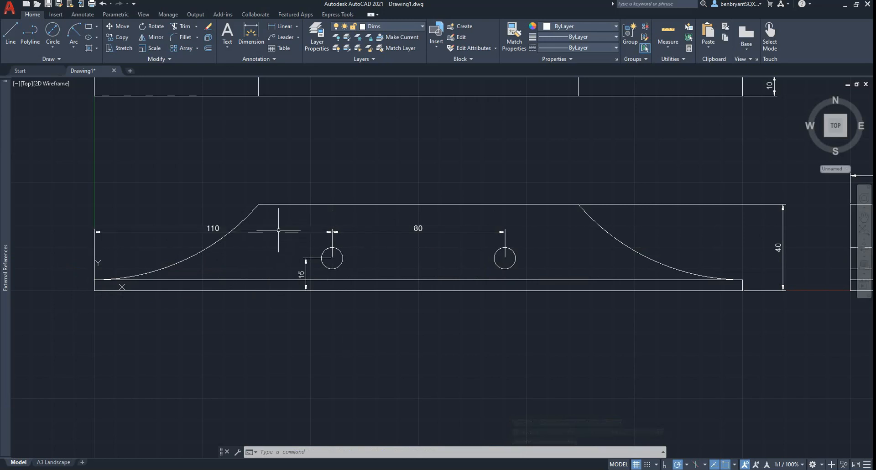
Add a radius dimension to the front view's right-hand arc, placing the text above the curve.
left_click(299, 28)
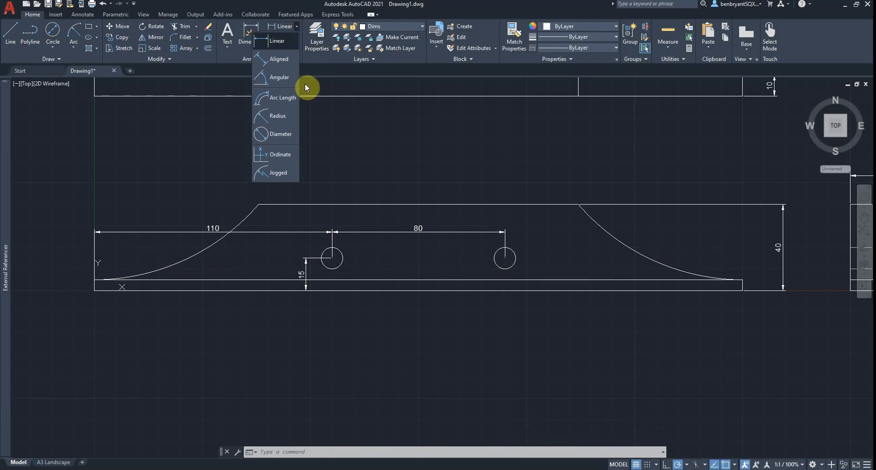
left_click(288, 116)
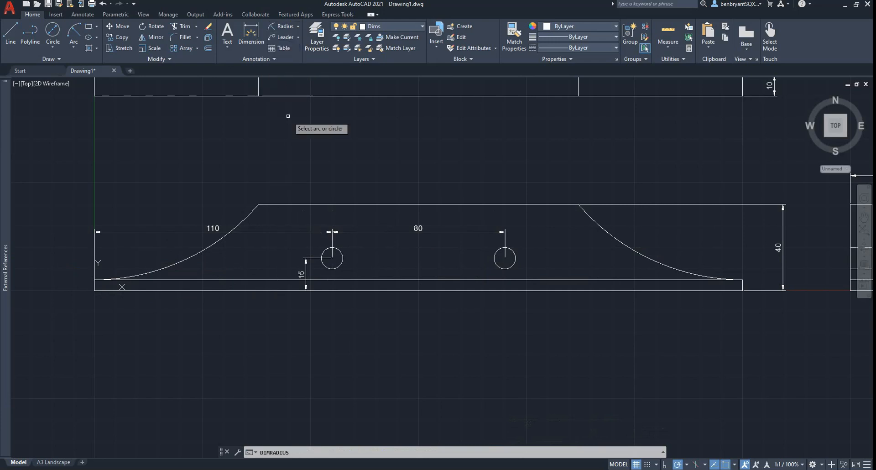
left_click(609, 234)
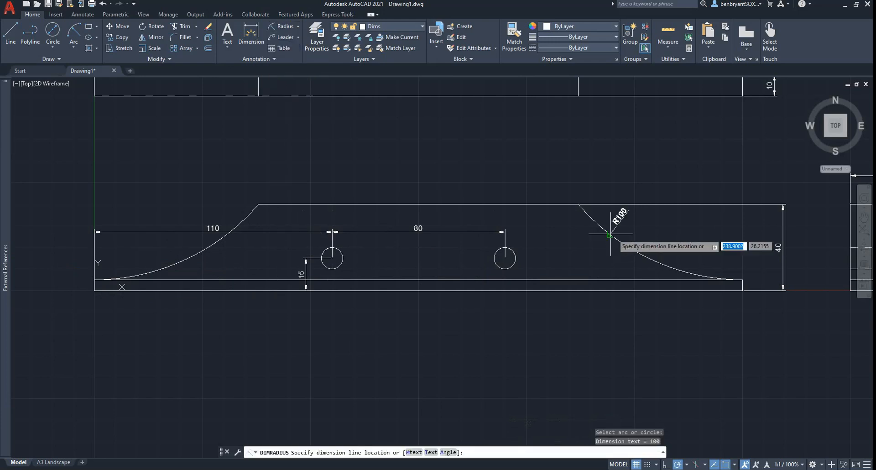
left_click(661, 226)
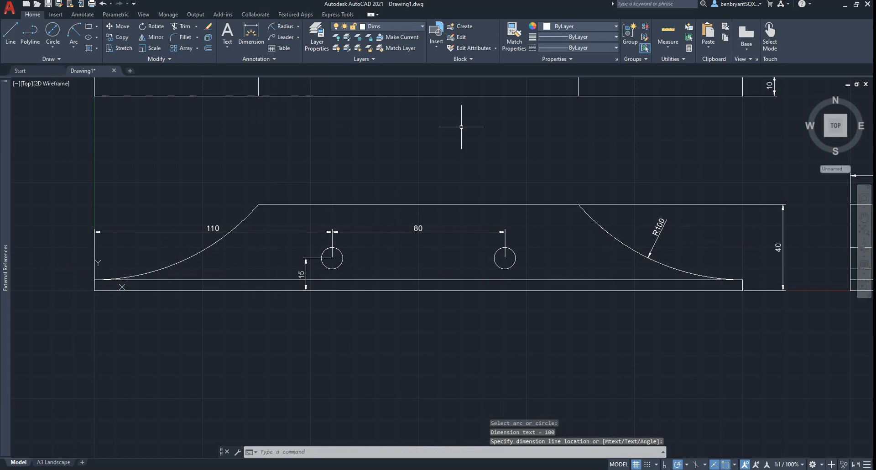
middle_click_drag(532, 162, 415, 204)
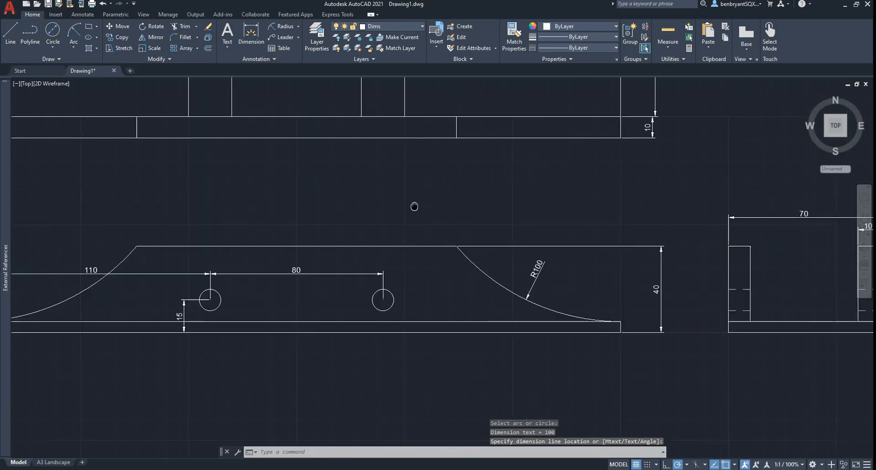
scroll(332, 204, "down", 2)
middle_click_drag(461, 222, 459, 315)
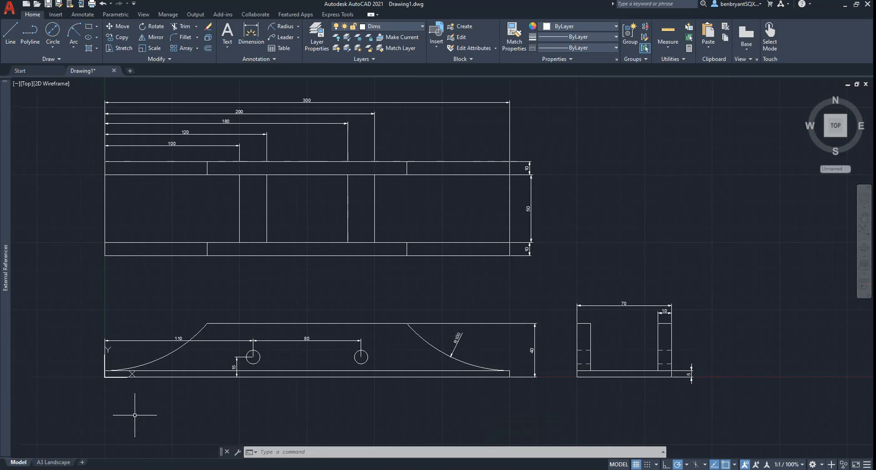